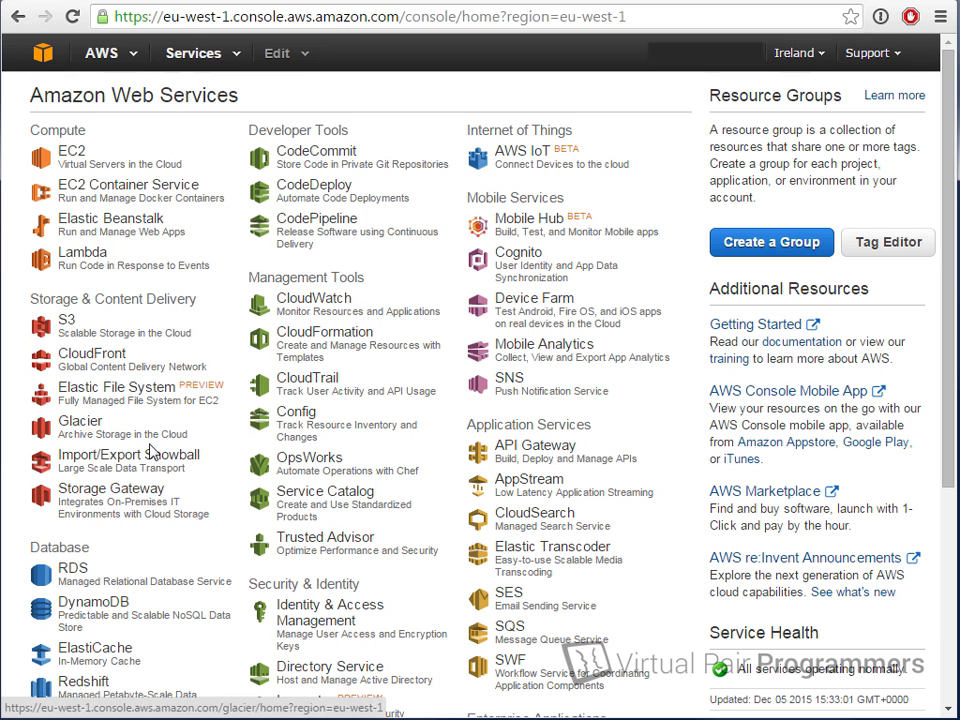
# Step: Open the RDS service from the console home page, landing in the eu-west-1 (Ireland) region
pyautogui.click(157, 583)
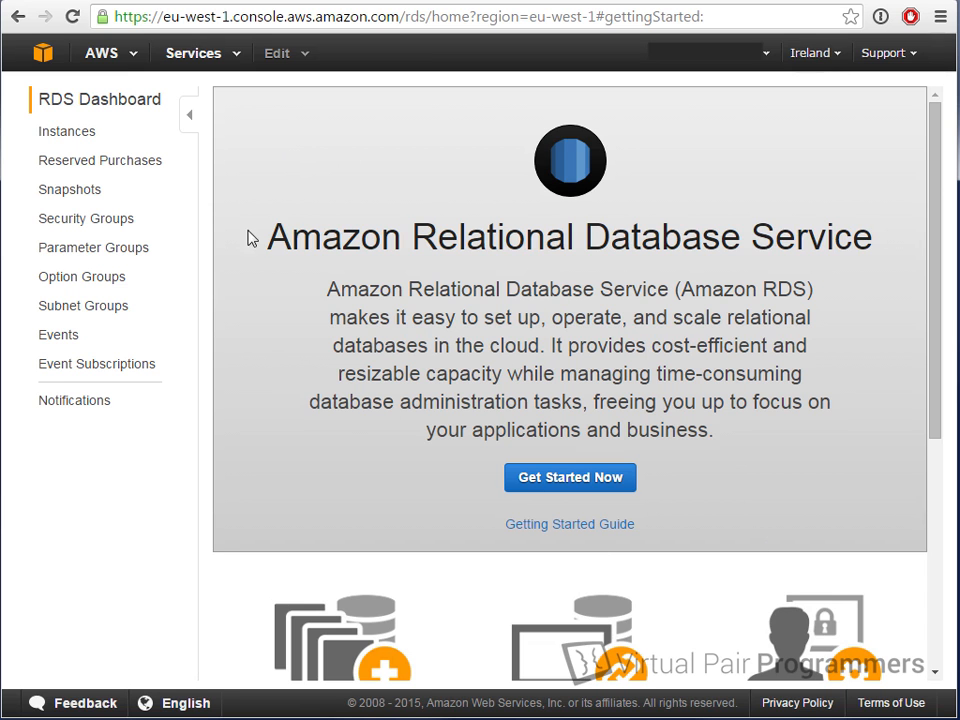
# Step: Show the RDS Instances list and scroll it fully left, confirming no DB instances exist yet
pyautogui.click(70, 145)
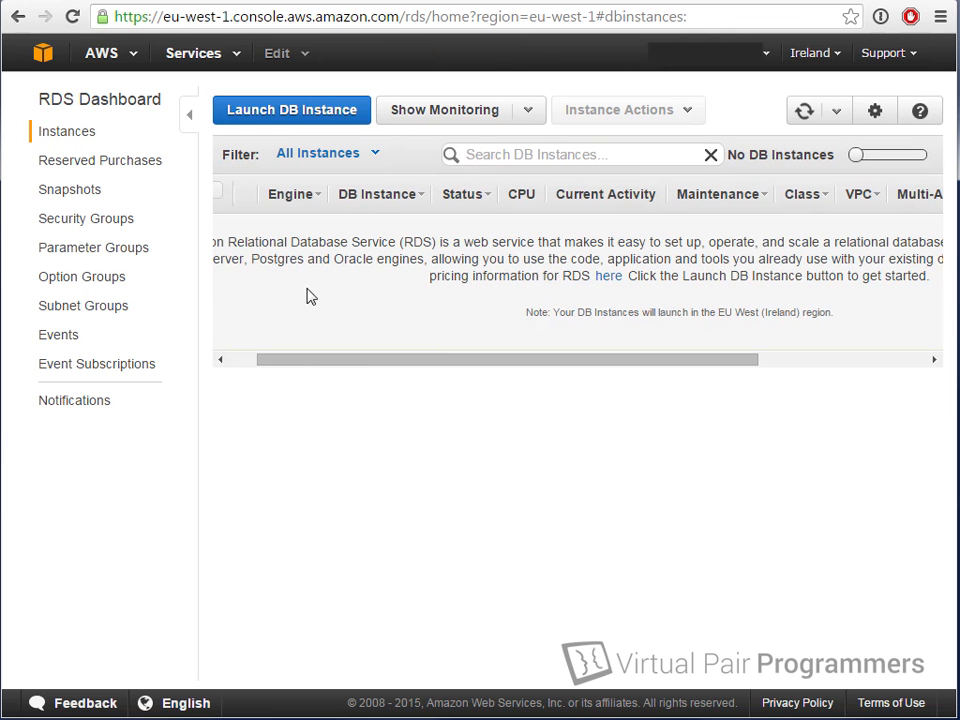
pyautogui.moveTo(436, 361); pyautogui.dragTo(400, 359)
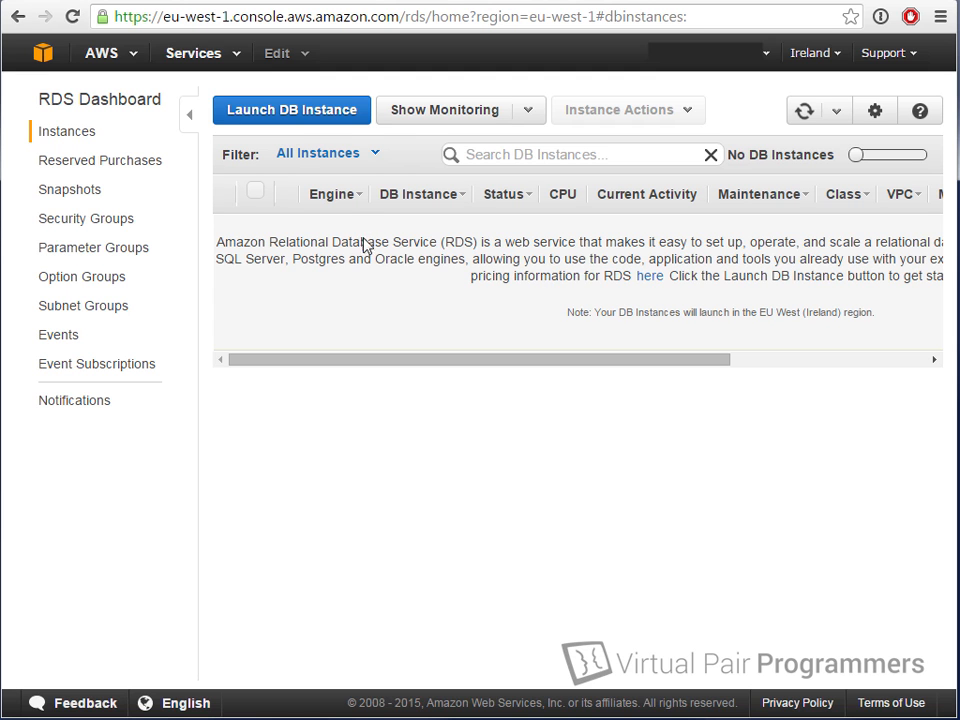
# Step: Launch a new DB instance to reach the Select Engine page offering MySQL Community Edition
pyautogui.click(327, 113)
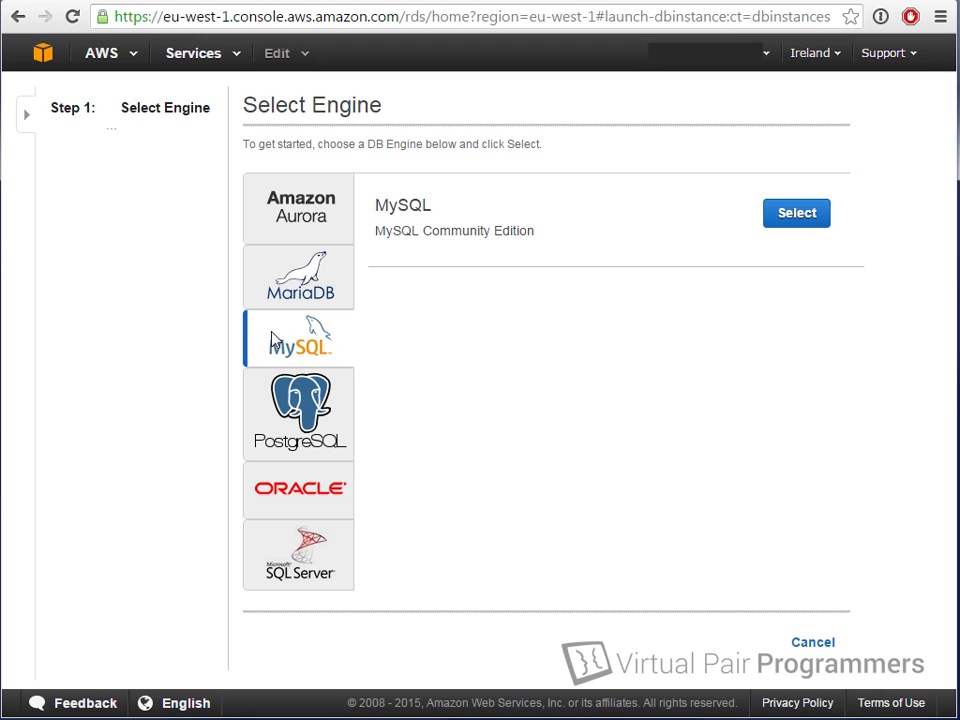
# Step: Select MySQL as the engine and answer No to production, staying in the RDS Free Usage Tier
pyautogui.click(806, 216)
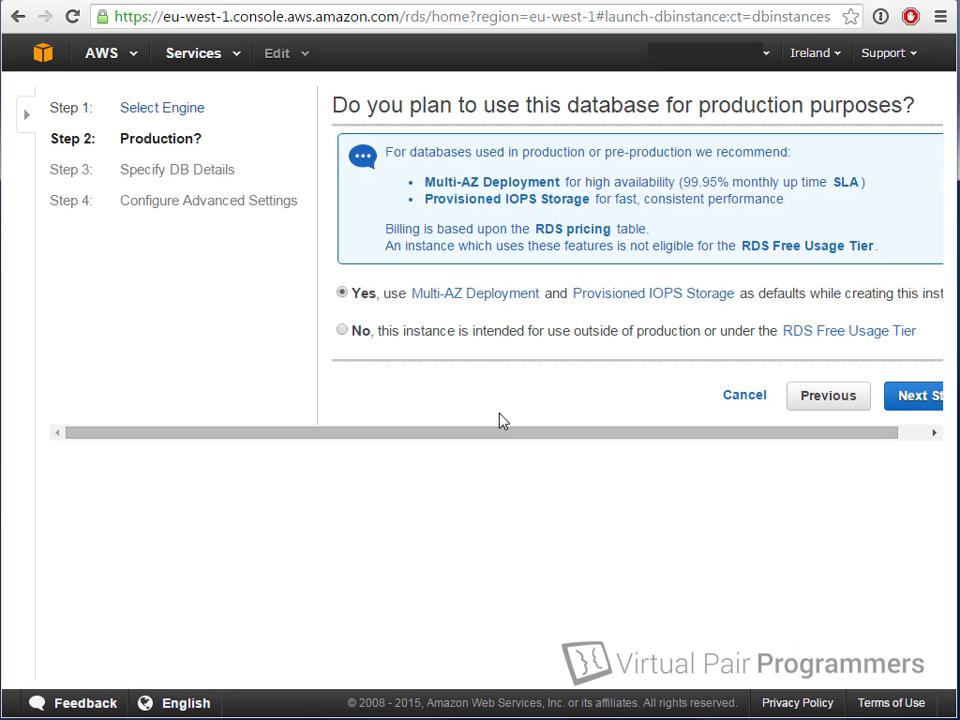
pyautogui.moveTo(424, 438); pyautogui.dragTo(467, 433)
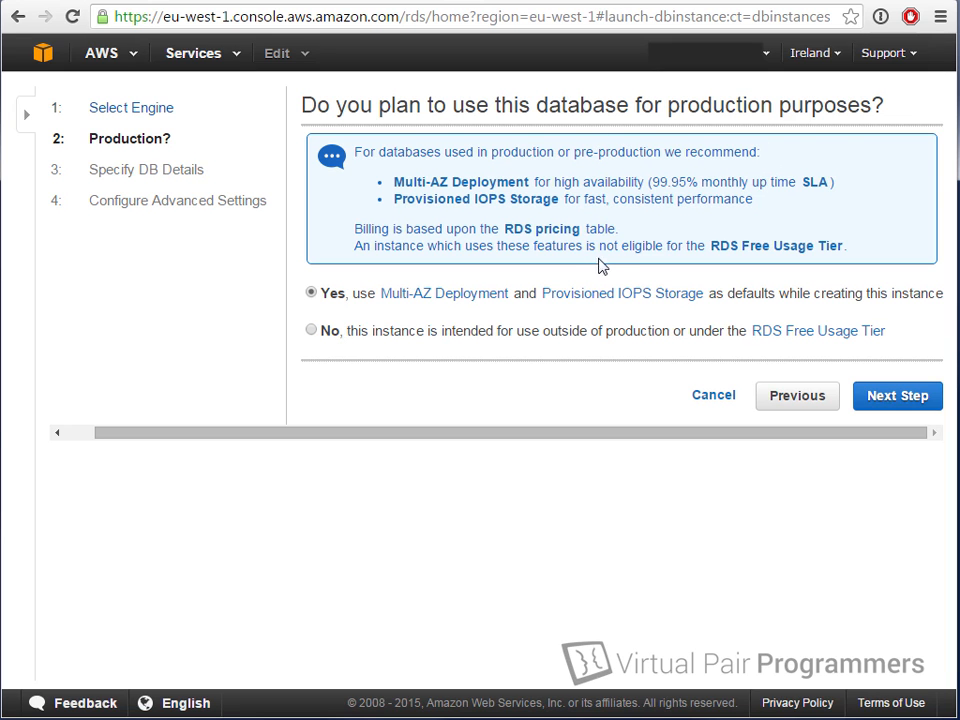
pyautogui.moveTo(599, 246); pyautogui.dragTo(881, 251)
pyautogui.click(881, 247)
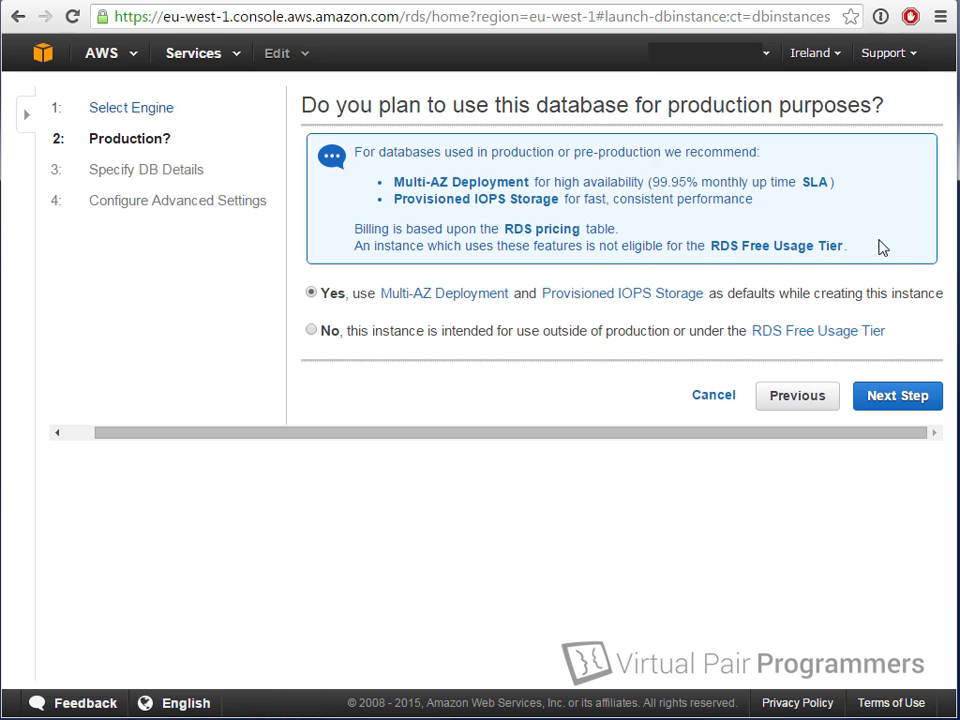
pyautogui.click(314, 331)
# Step: Continue to Specify DB Details, leaving the DB Engine Version at MySQL 5.6.23
pyautogui.click(903, 402)
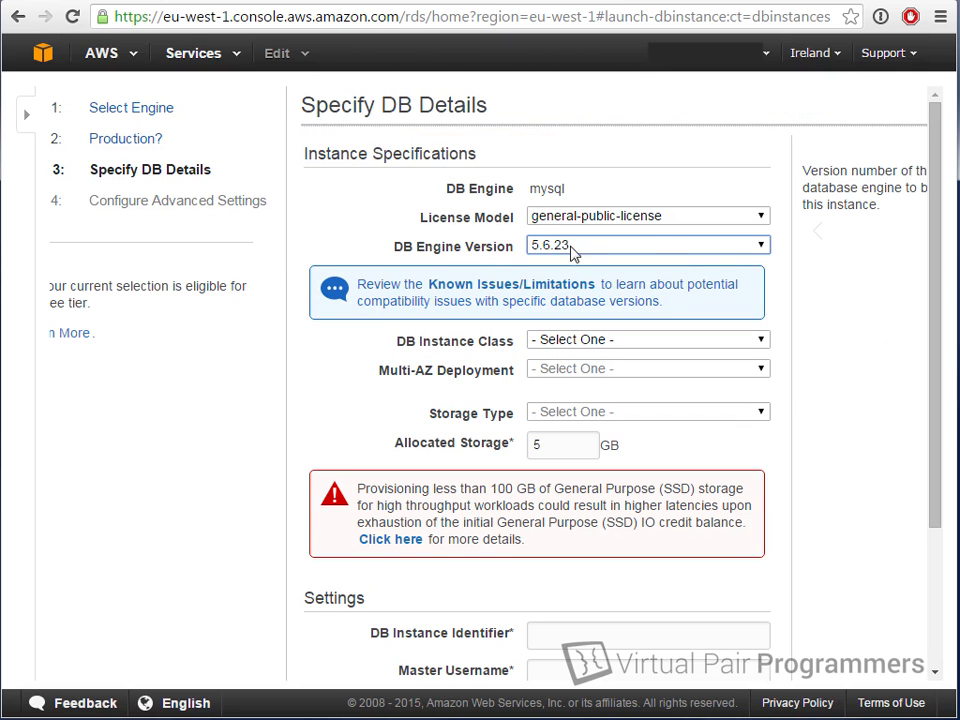
pyautogui.click(762, 247)
pyautogui.click(762, 247)
pyautogui.moveTo(936, 388); pyautogui.dragTo(915, 451)
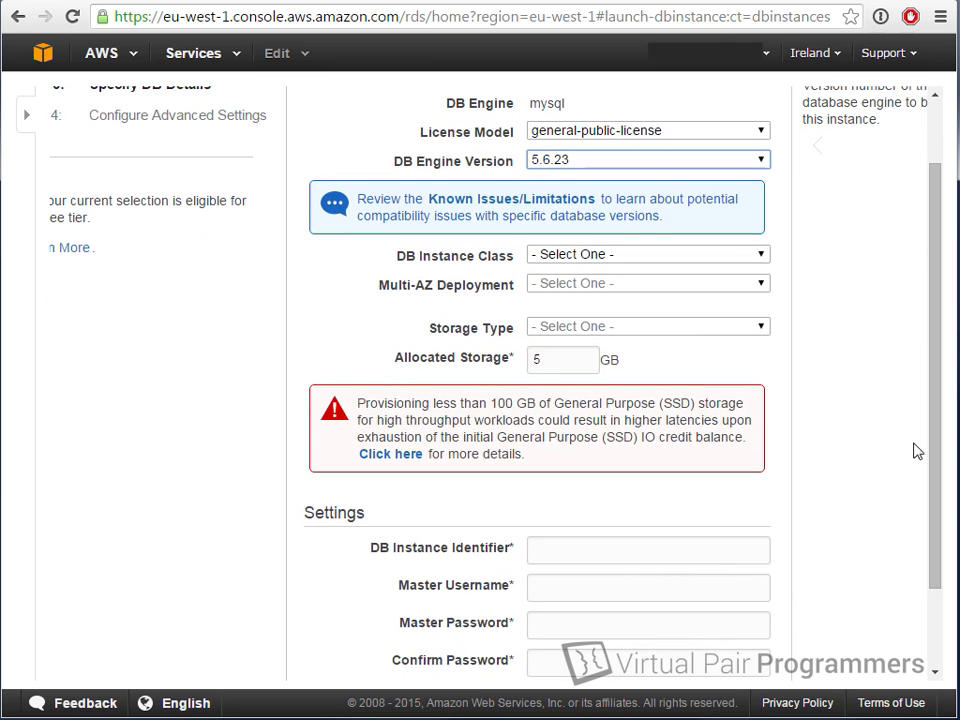
pyautogui.click(735, 257)
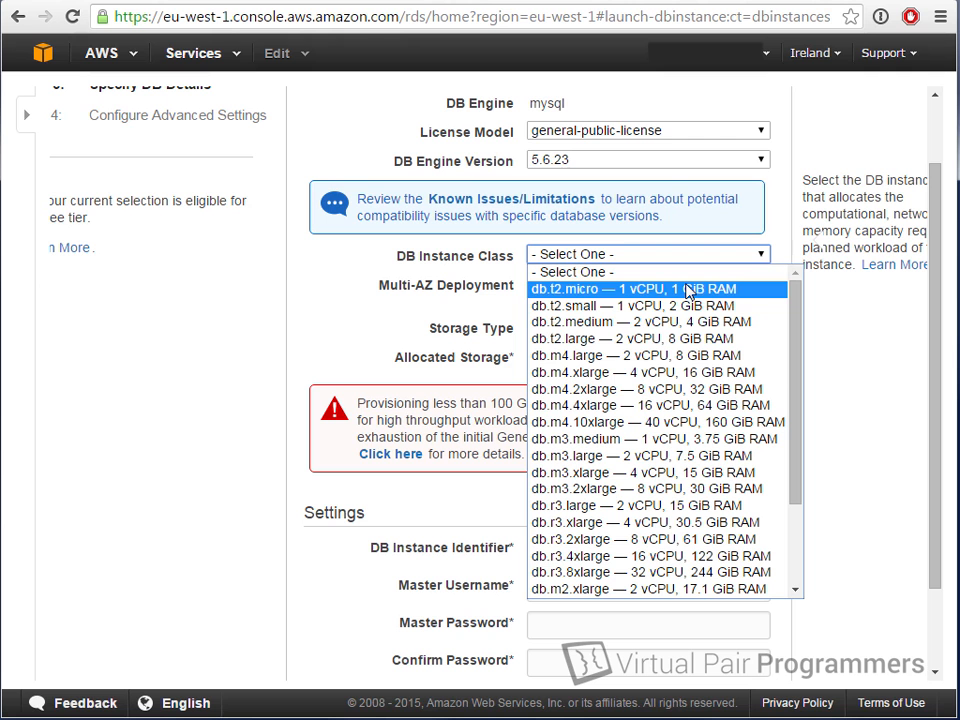
# Step: Choose db.t2.micro (1 vCPU, 1 GiB RAM) as the DB instance class
pyautogui.moveTo(797, 328); pyautogui.dragTo(795, 427)
pyautogui.scroll(2, 792, 330)
pyautogui.click(660, 288)
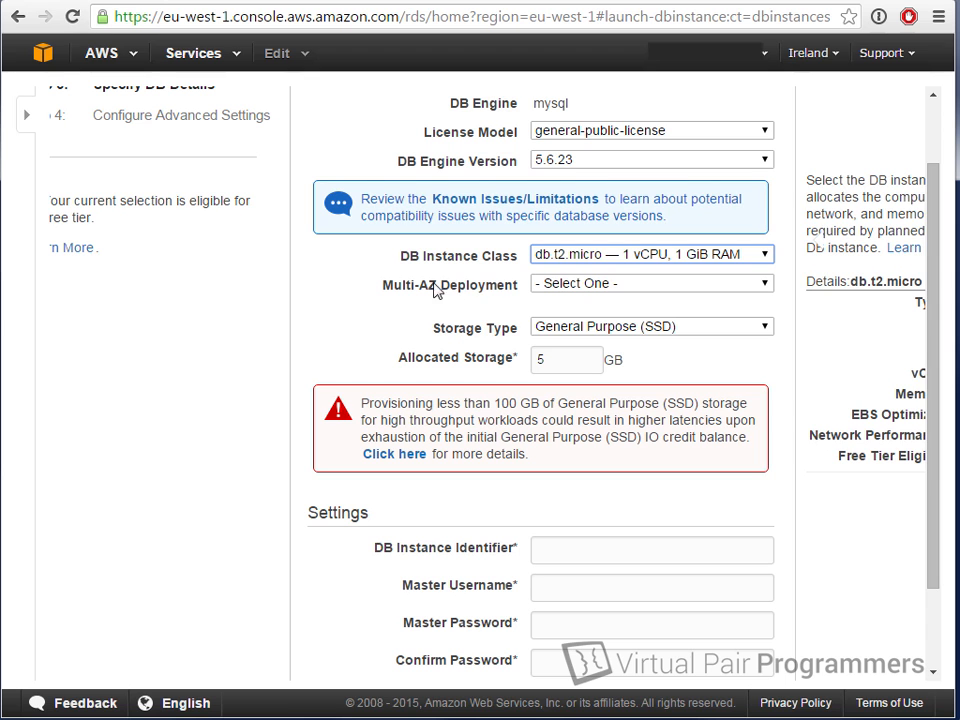
# Step: Set Multi-AZ Deployment to No, keeping 5 GB General Purpose (SSD) storage
pyautogui.click(688, 294)
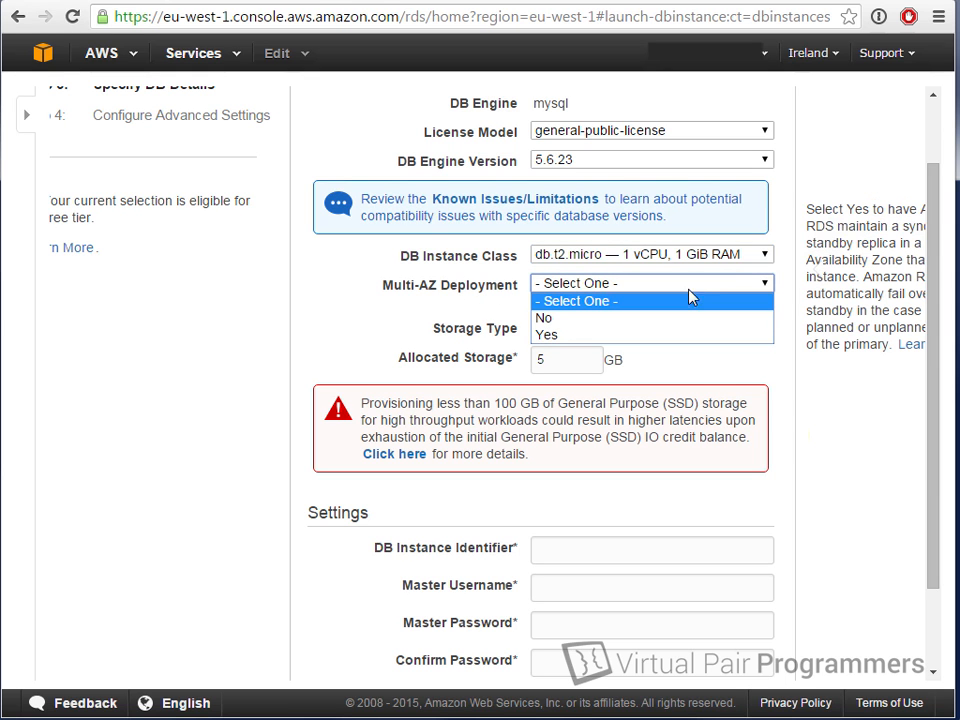
pyautogui.click(645, 318)
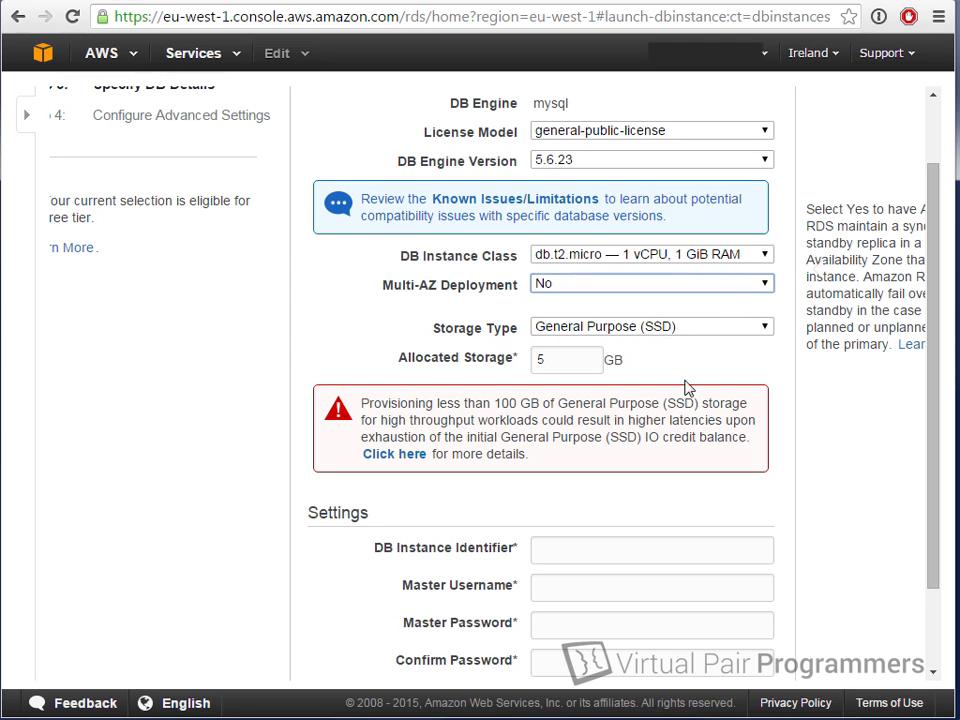
pyautogui.moveTo(936, 381); pyautogui.dragTo(925, 497)
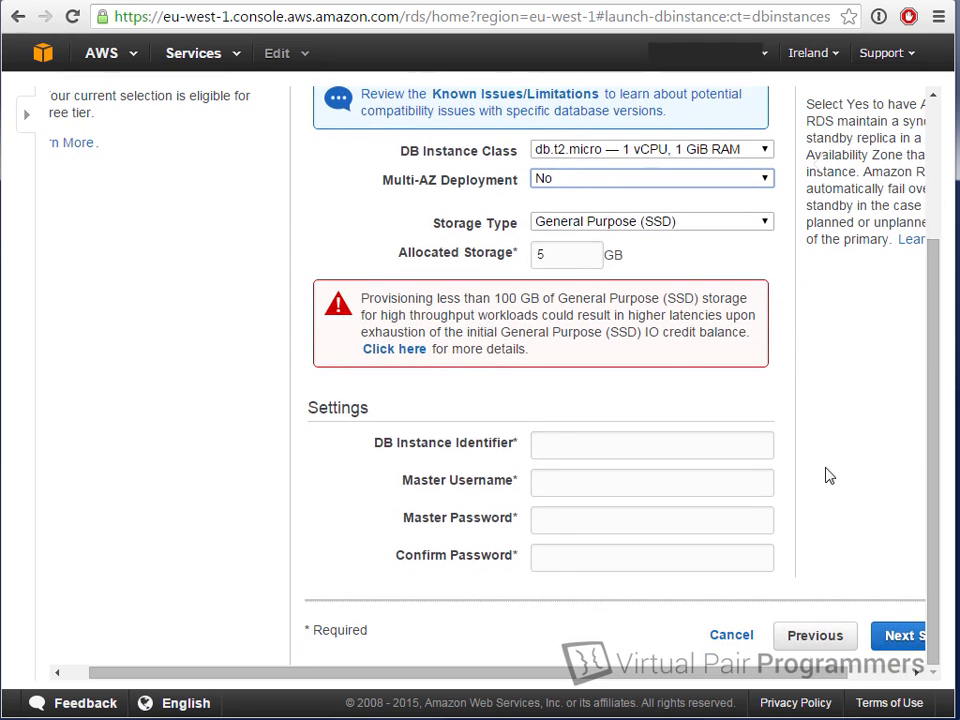
pyautogui.click(660, 444)
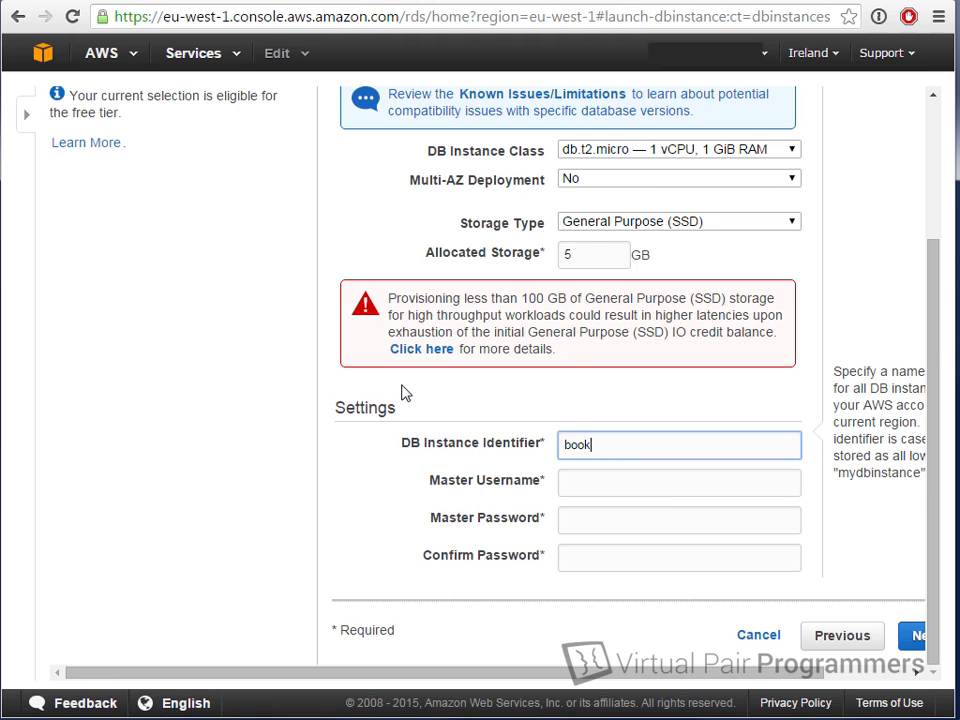
# Step: Name the instance bookstore-database and enter the master username, master password and matching confirmation
pyautogui.write('ore-0')
pyautogui.write('atabase')
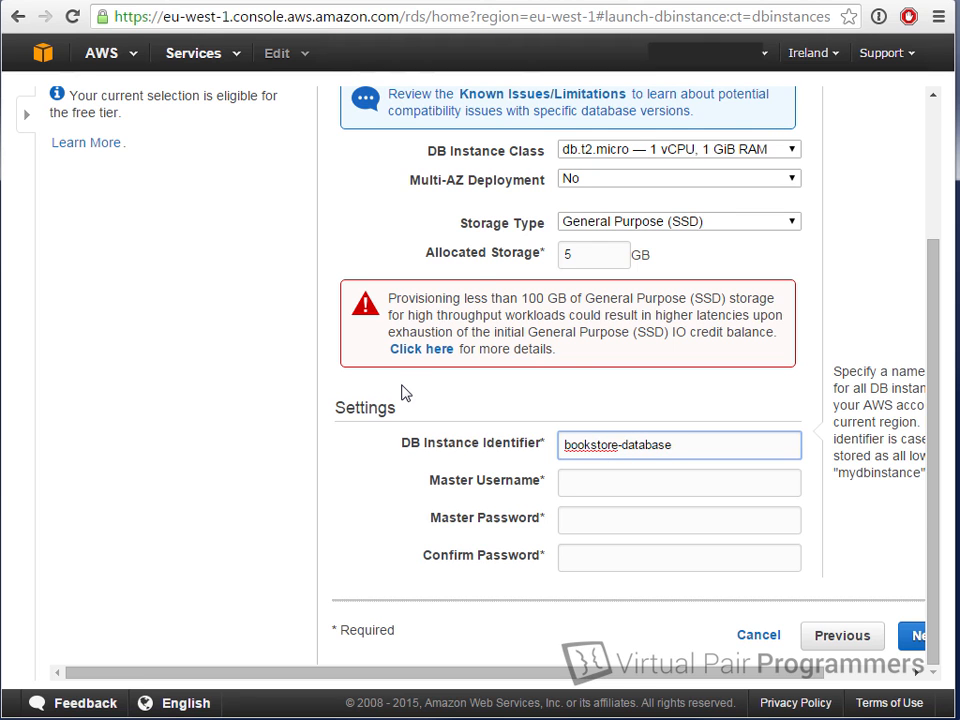
pyautogui.press('Tab')
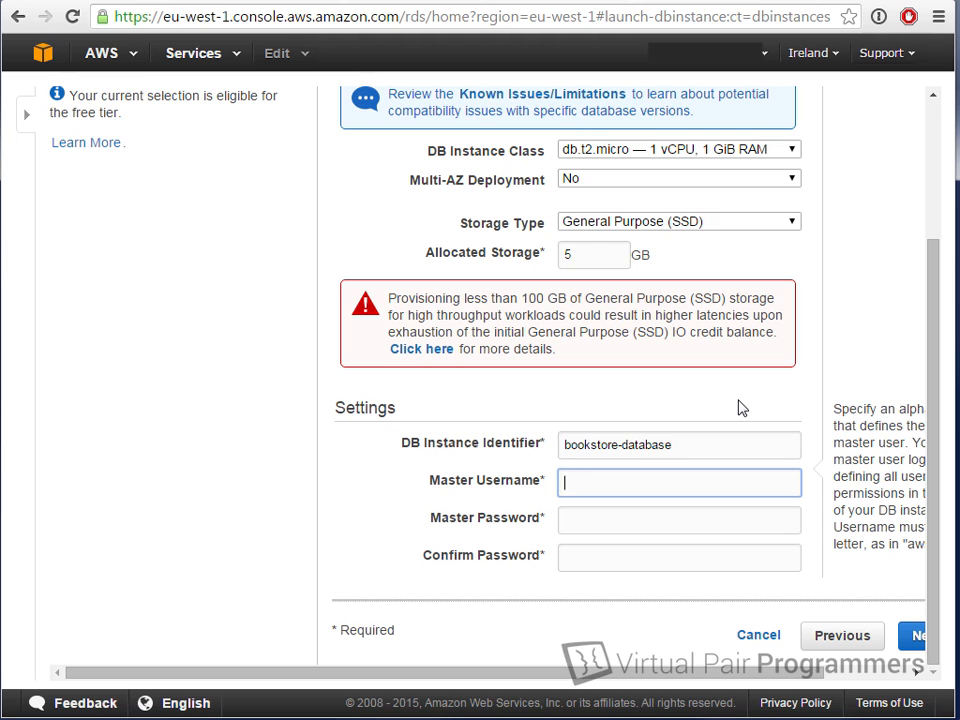
pyautogui.write('vppadmin')
pyautogui.press('Tab')
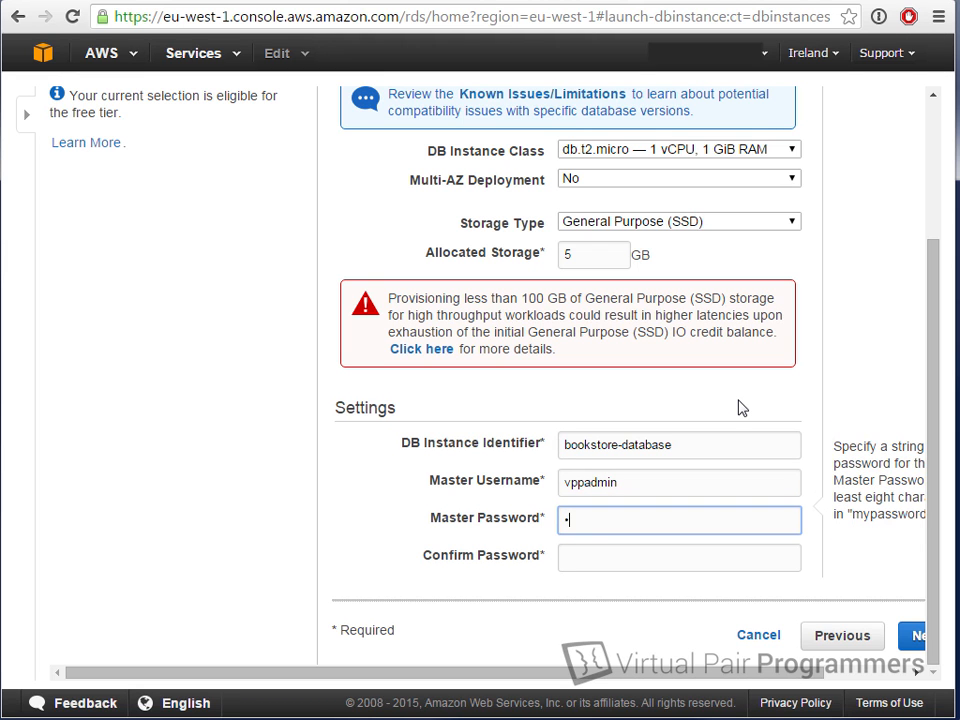
pyautogui.press('Tab')
pyautogui.hotkey('ctrl', 'v')
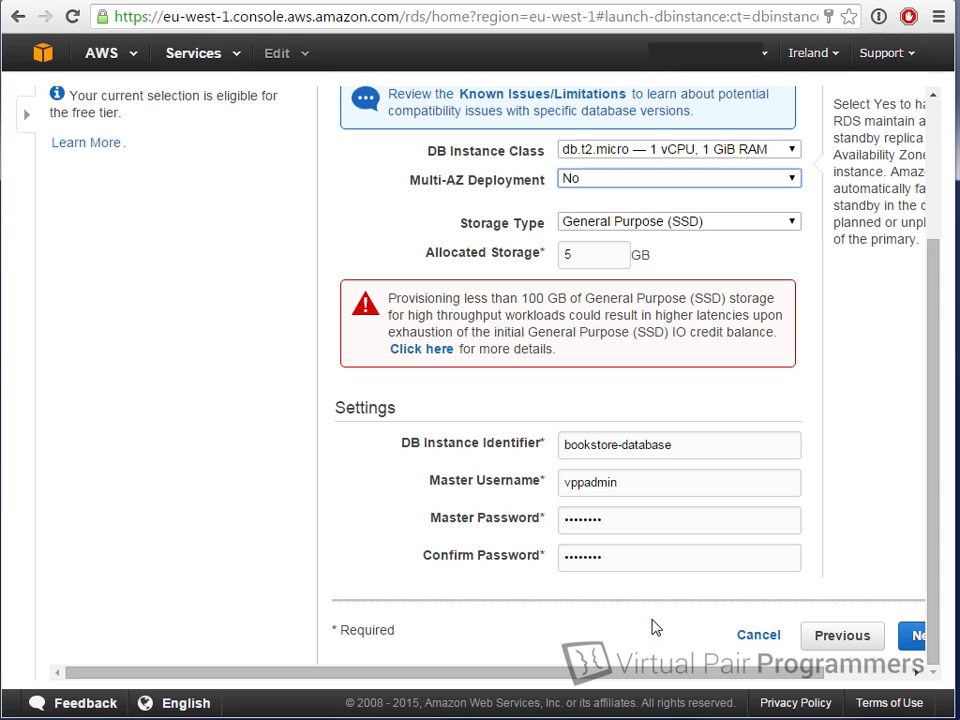
pyautogui.hscroll(2, 490, 474)
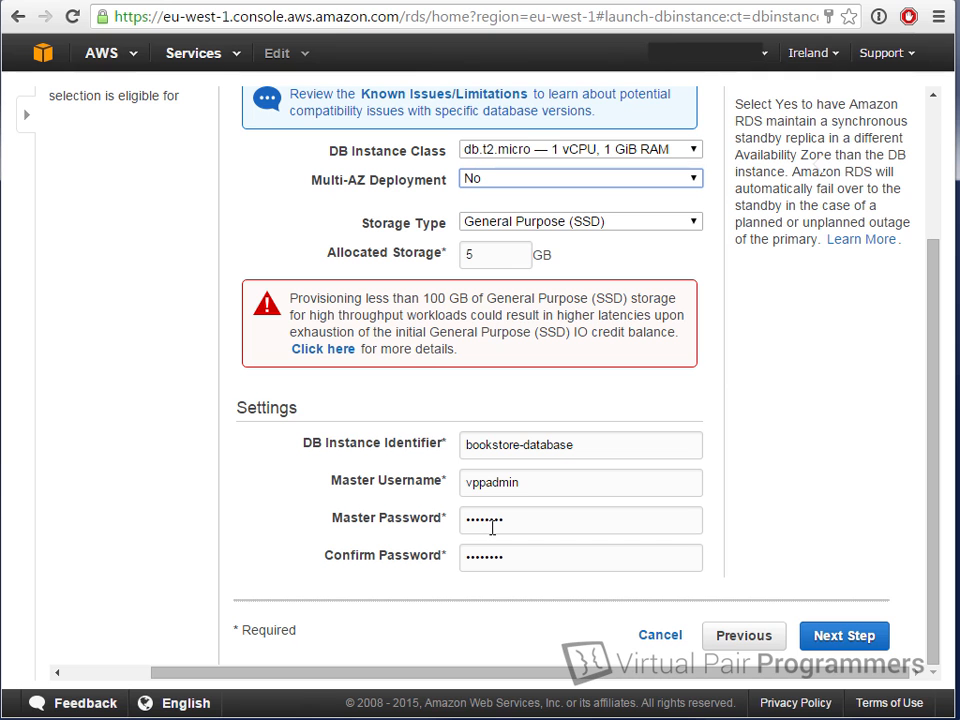
# Step: Advance to Configure Advanced Settings and leave Publicly Accessible set to Yes on the default VPC
pyautogui.click(845, 640)
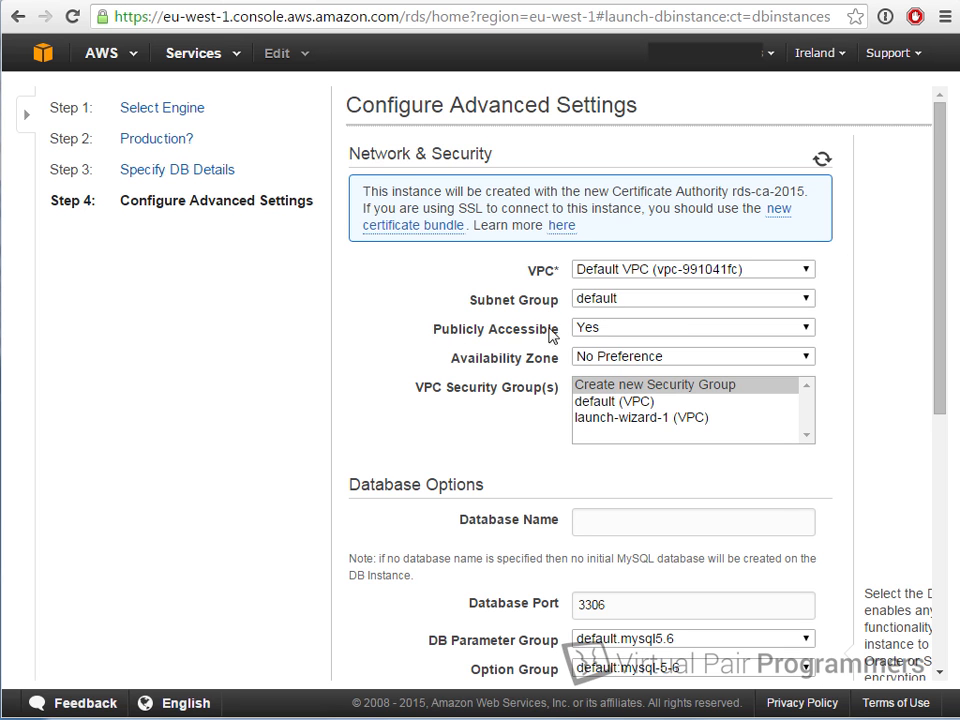
pyautogui.moveTo(587, 333)
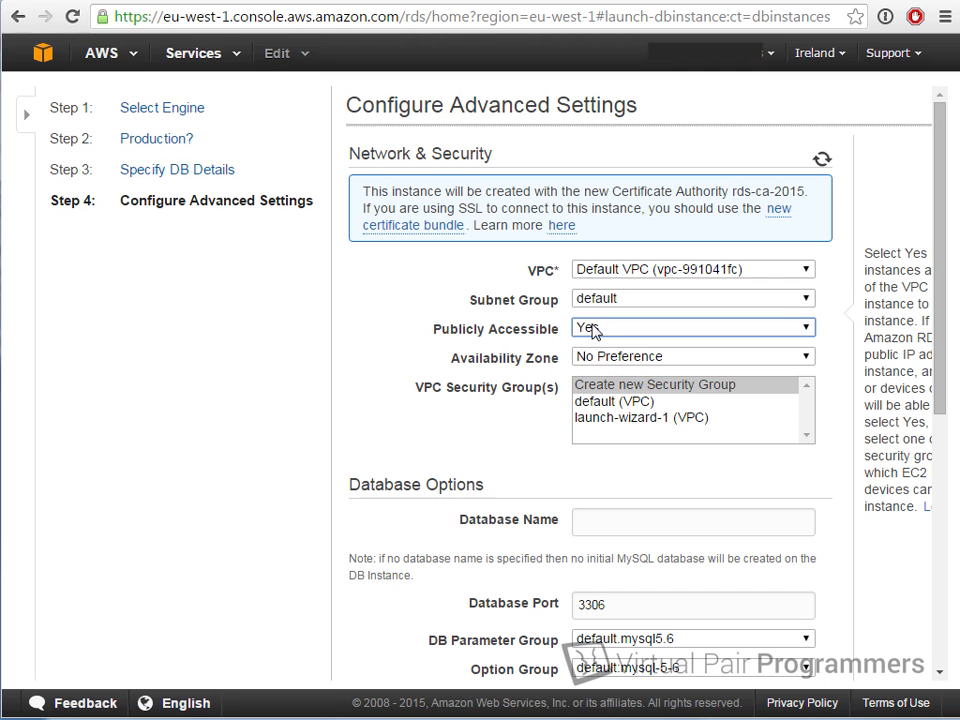
pyautogui.click(587, 333)
pyautogui.click(591, 333)
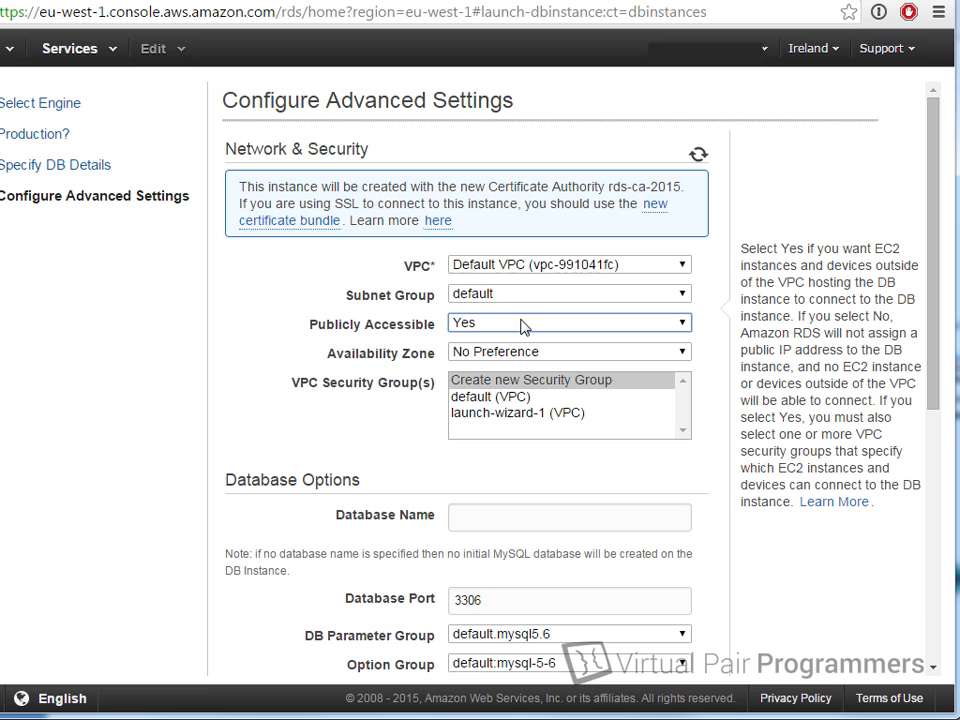
# Step: Switch Publicly Accessible to No and back to Yes, then choose Create new Security Group
pyautogui.click(464, 430)
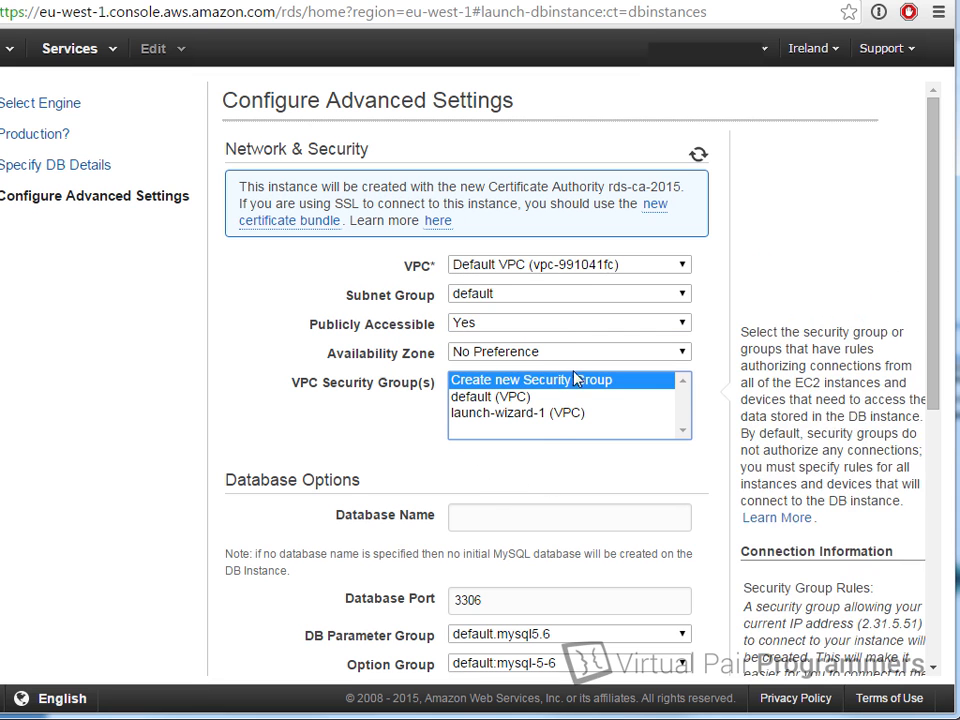
pyautogui.click(574, 326)
pyautogui.click(574, 326)
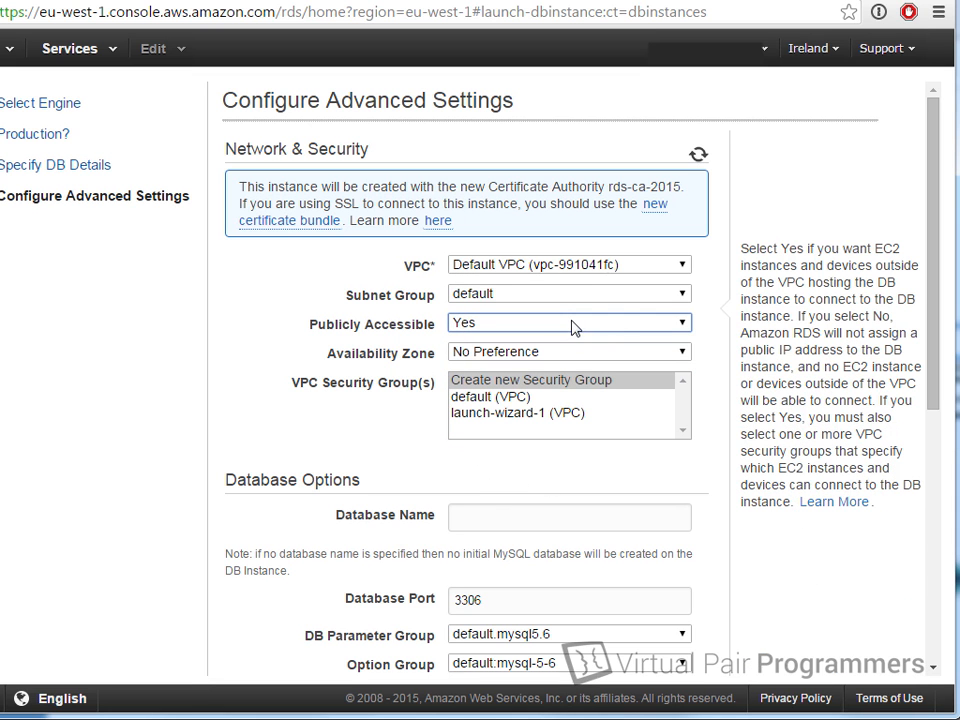
pyautogui.click(633, 331)
pyautogui.click(633, 358)
pyautogui.click(672, 326)
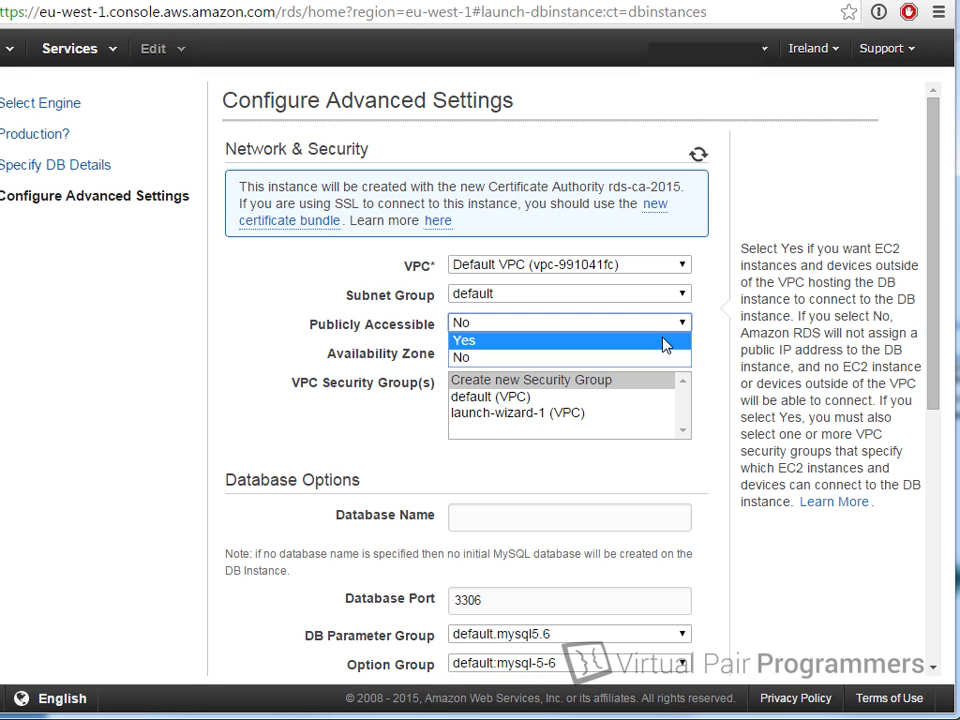
pyautogui.click(664, 341)
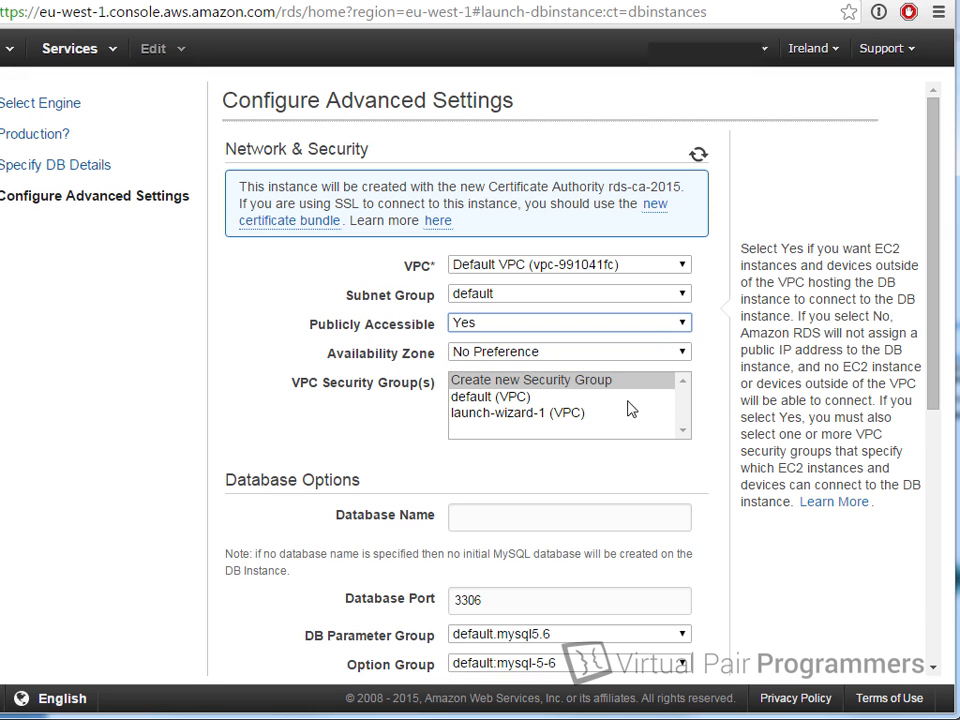
pyautogui.click(568, 388)
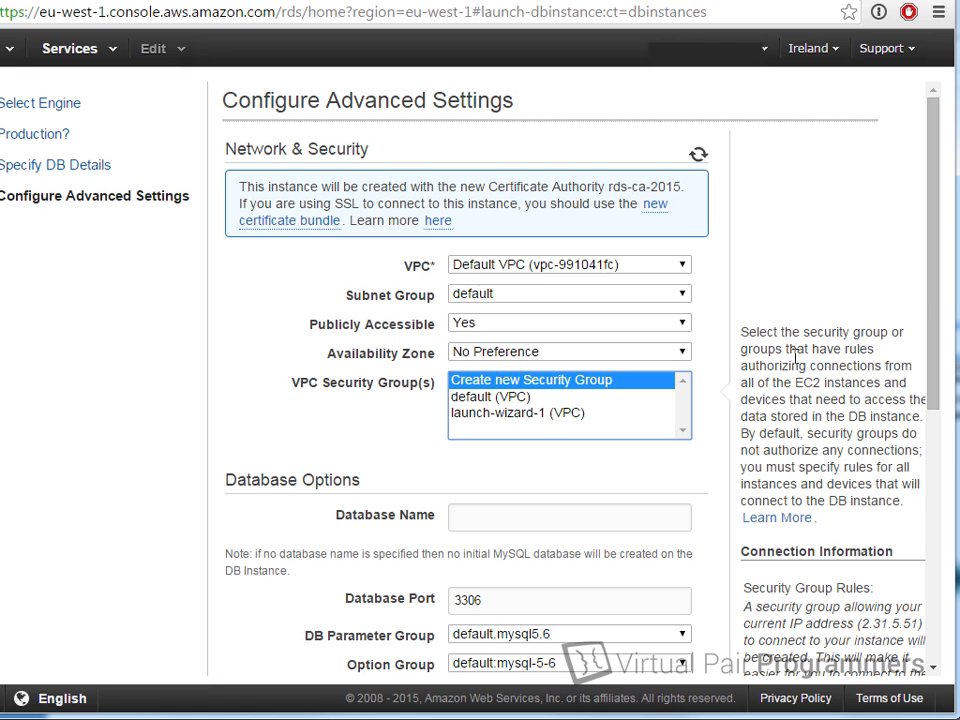
# Step: Enter bookstore as the Database Name under Database Options
pyautogui.scroll(-2, 476, 407)
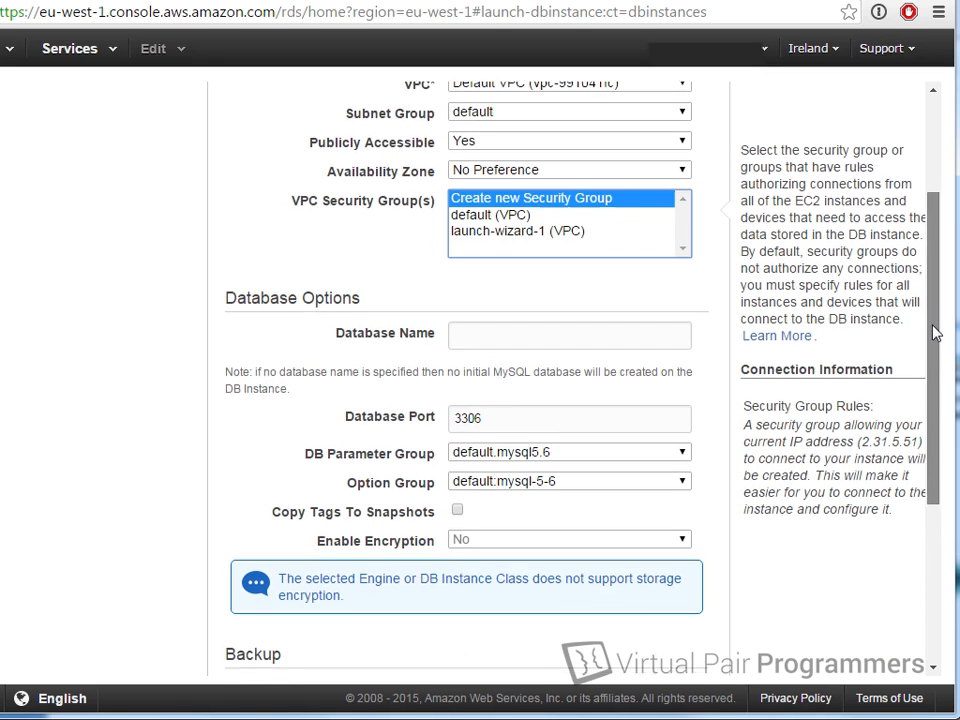
pyautogui.scroll(-1, 936, 330)
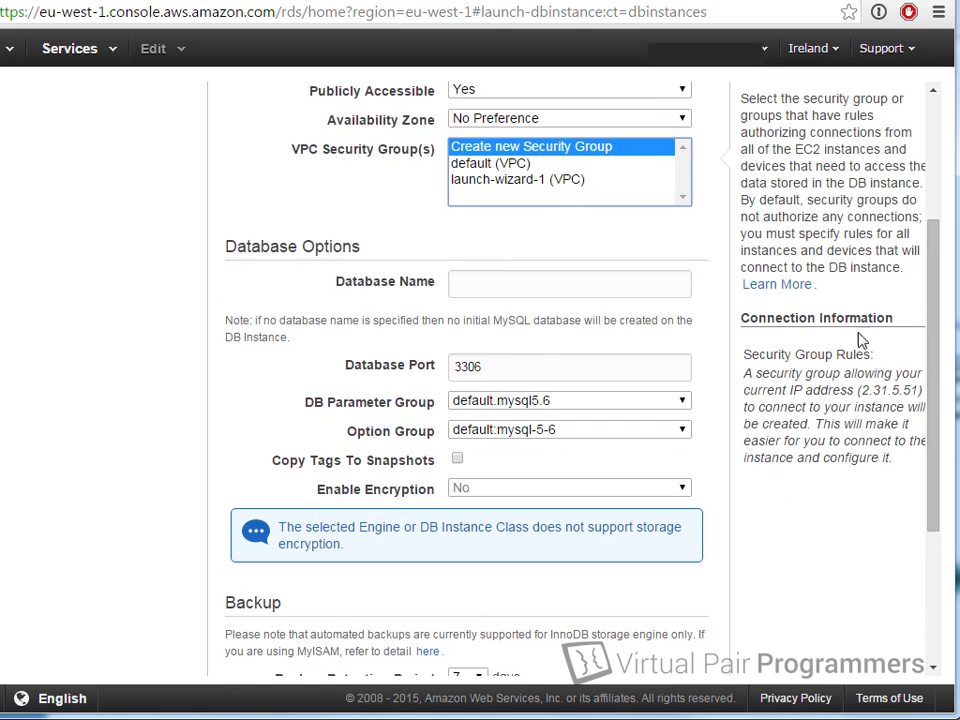
pyautogui.click(488, 280)
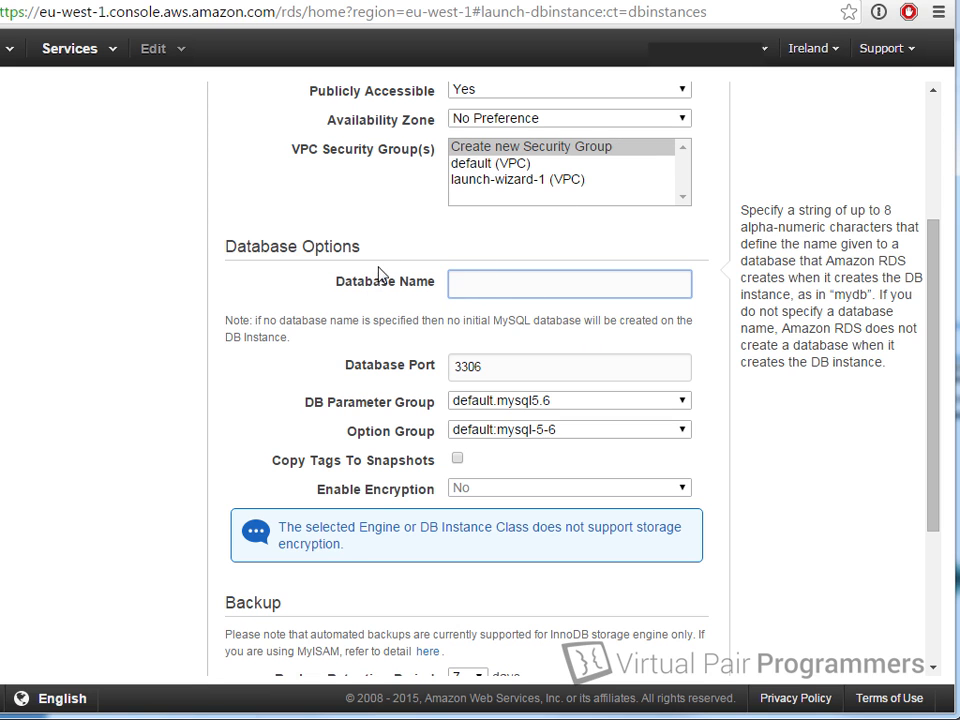
pyautogui.write('bookstore')
pyautogui.moveTo(936, 326); pyautogui.dragTo(928, 480)
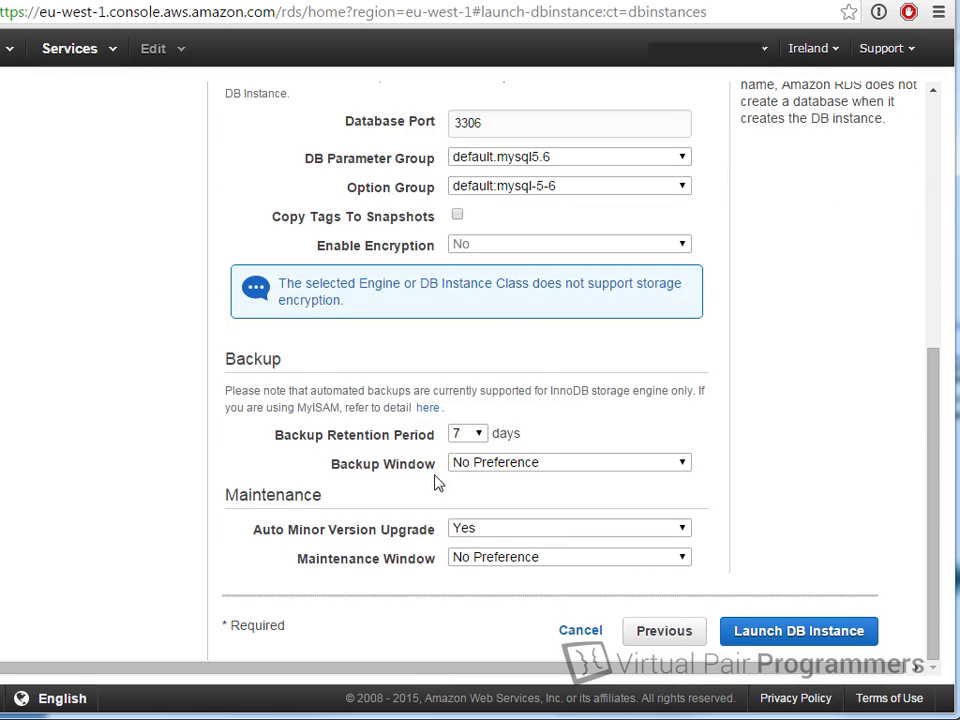
pyautogui.click(479, 433)
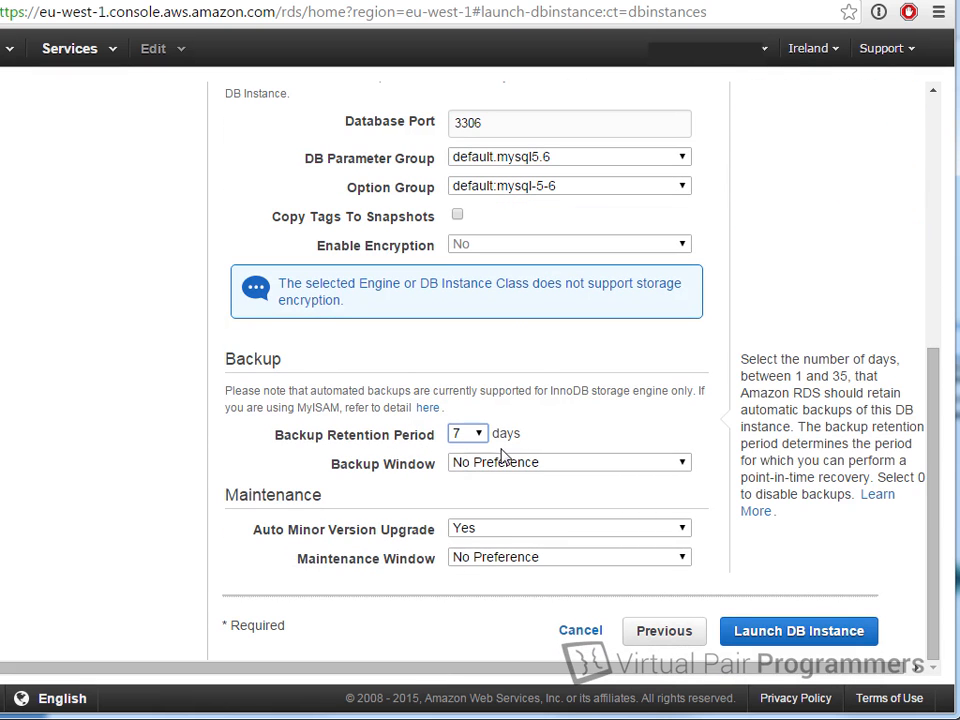
pyautogui.press('Tab')
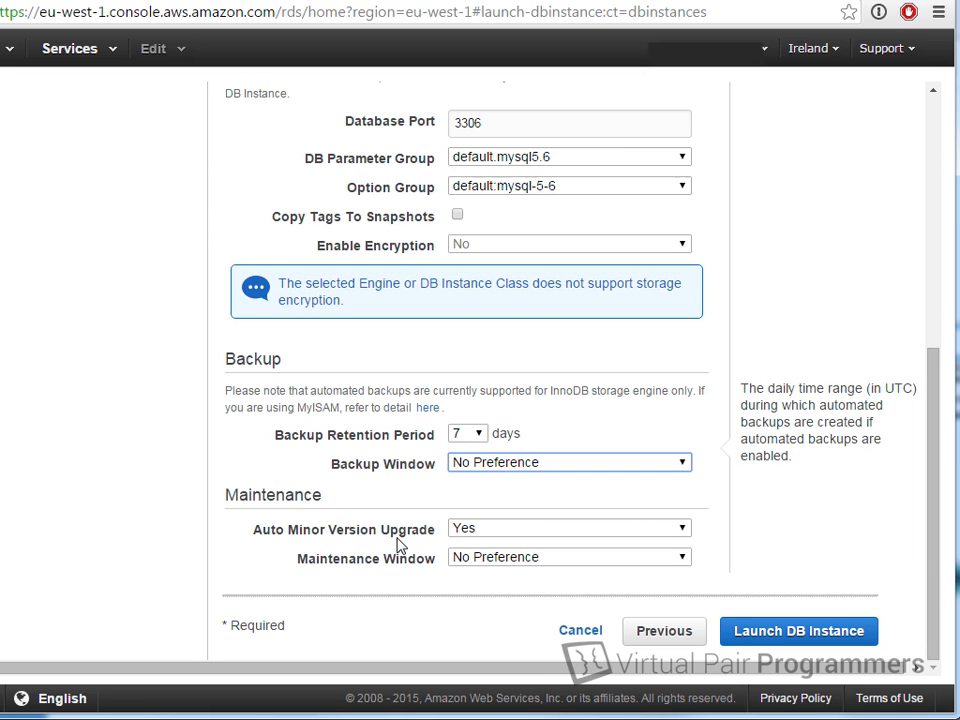
pyautogui.click(485, 532)
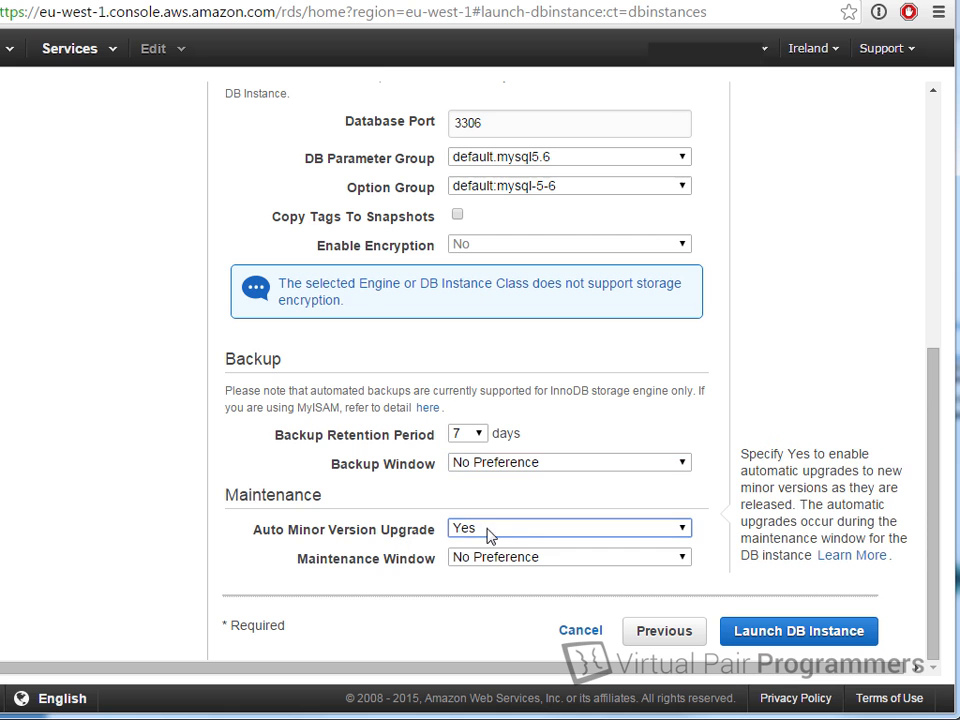
pyautogui.click(420, 558)
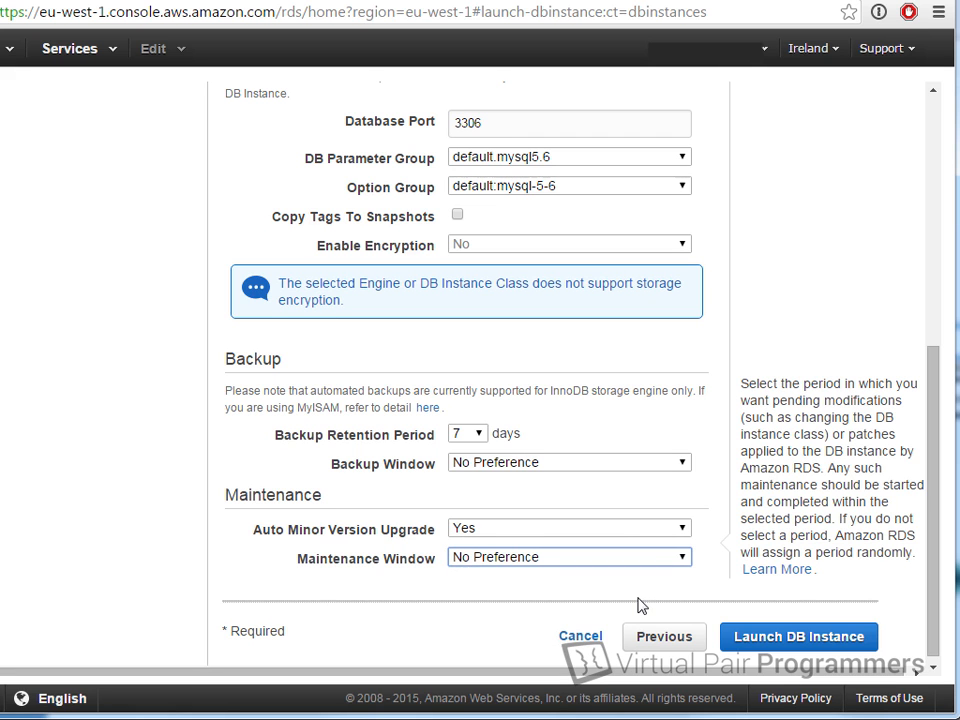
# Step: Launch the bookstore-database MySQL instance and go to the DB instance list
pyautogui.click(798, 640)
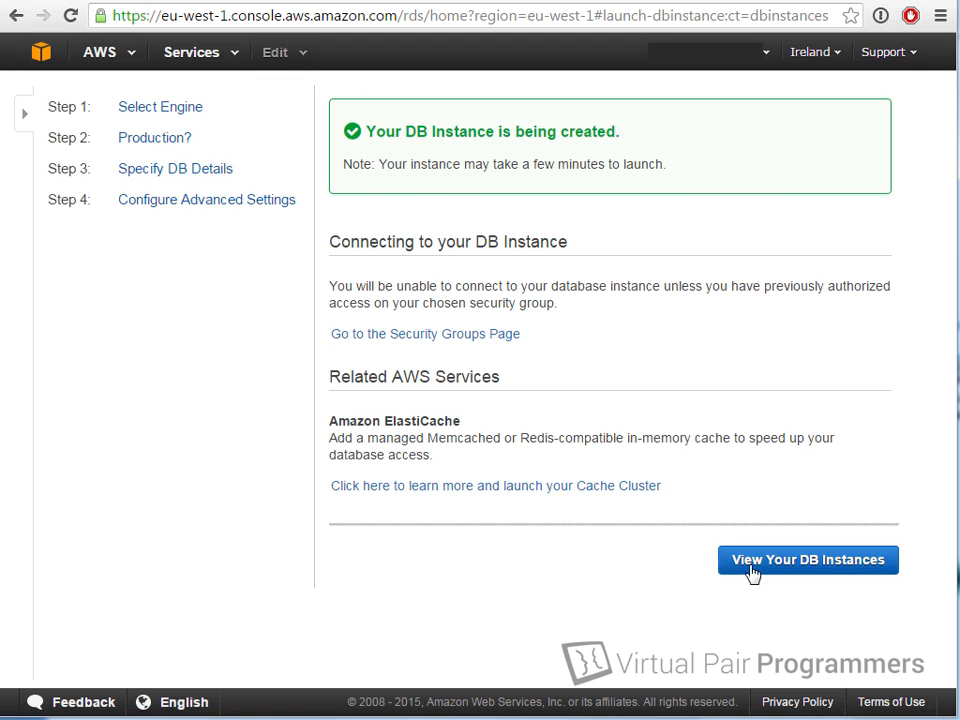
pyautogui.click(823, 553)
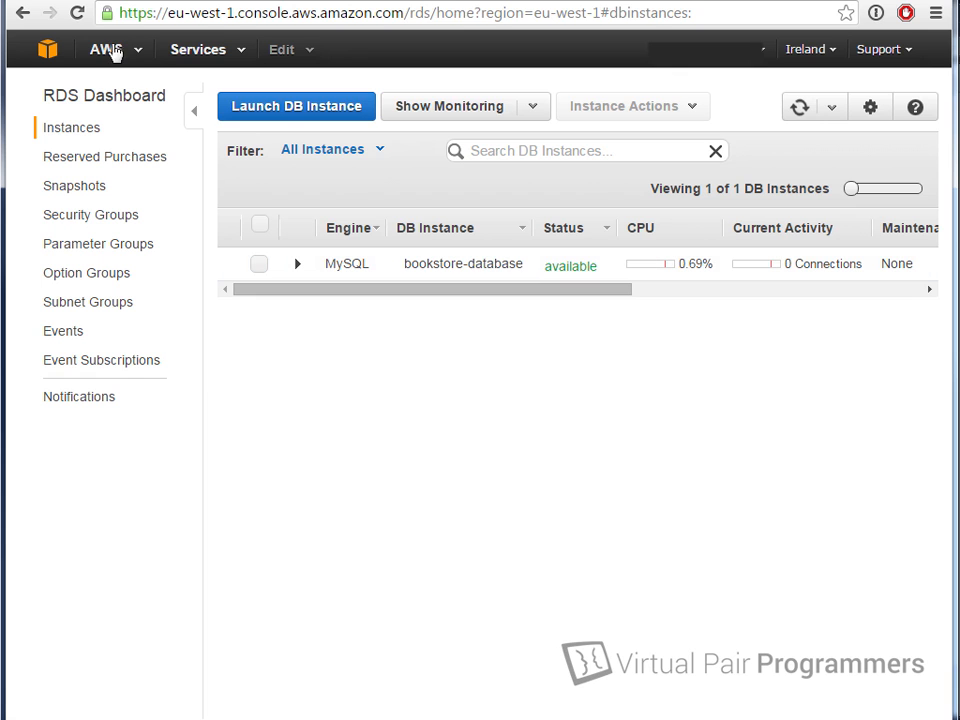
# Step: Start the stopped TestServer EC2 instance with Instance State > Start
pyautogui.click(50, 50)
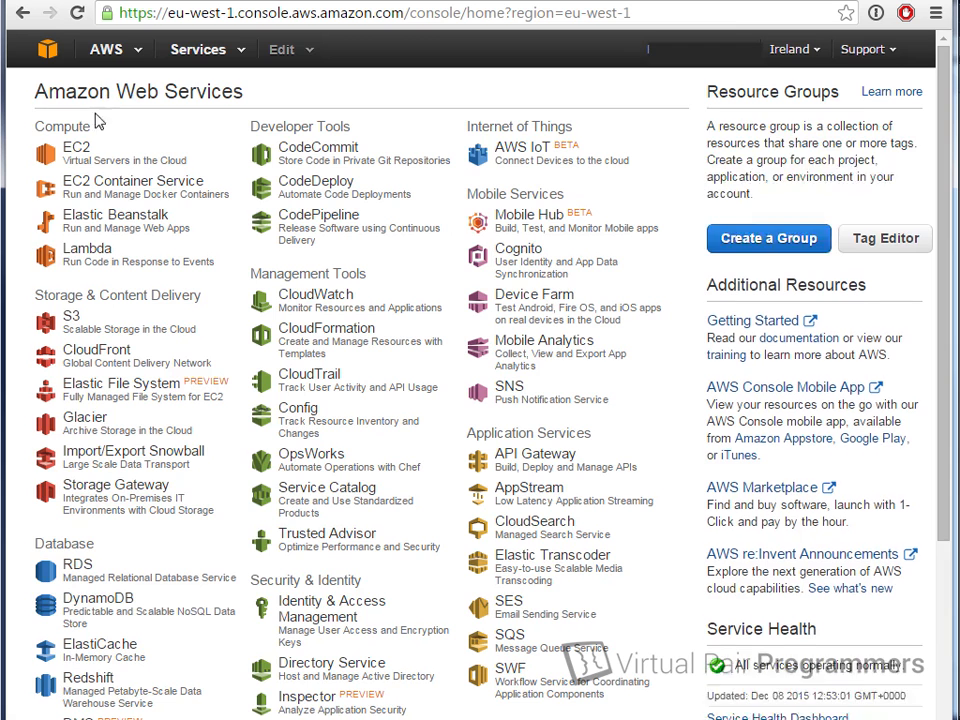
pyautogui.click(76, 148)
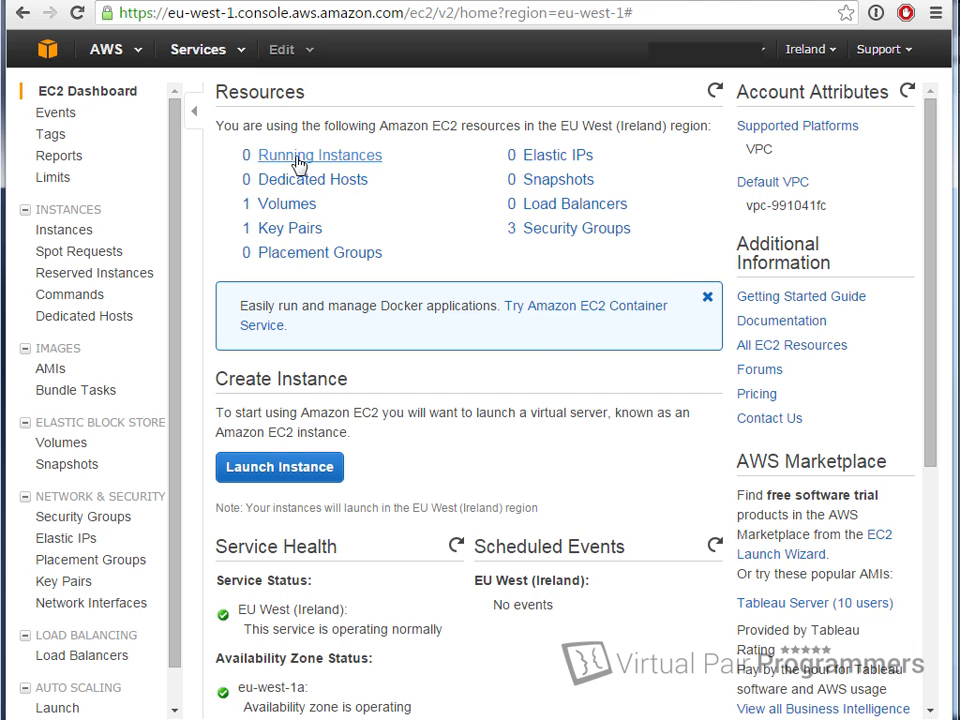
pyautogui.click(299, 163)
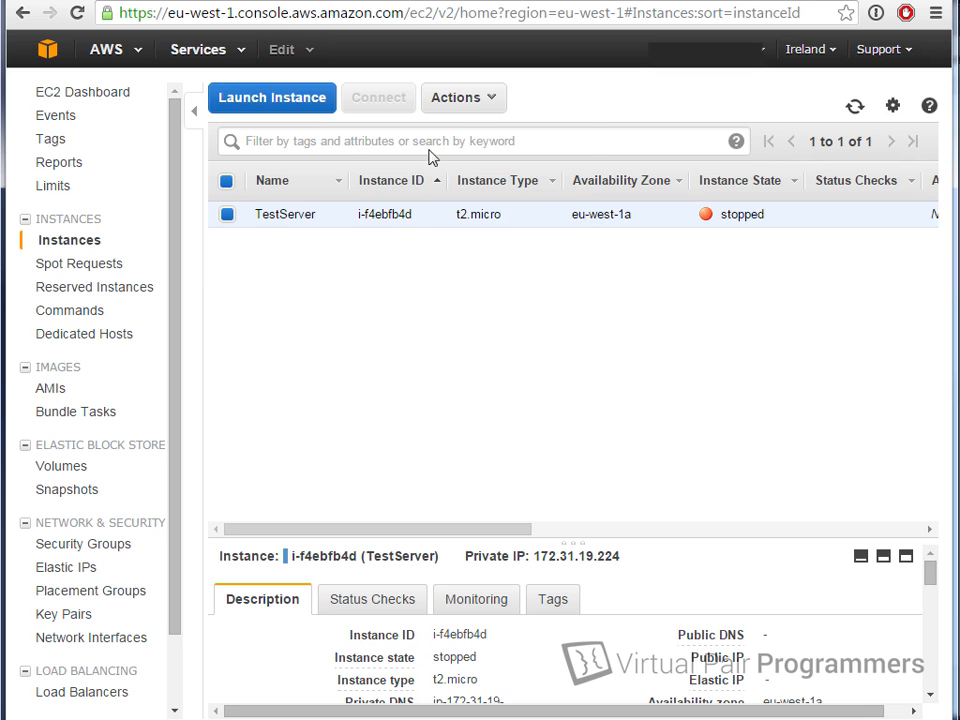
pyautogui.click(482, 100)
pyautogui.moveTo(498, 206)
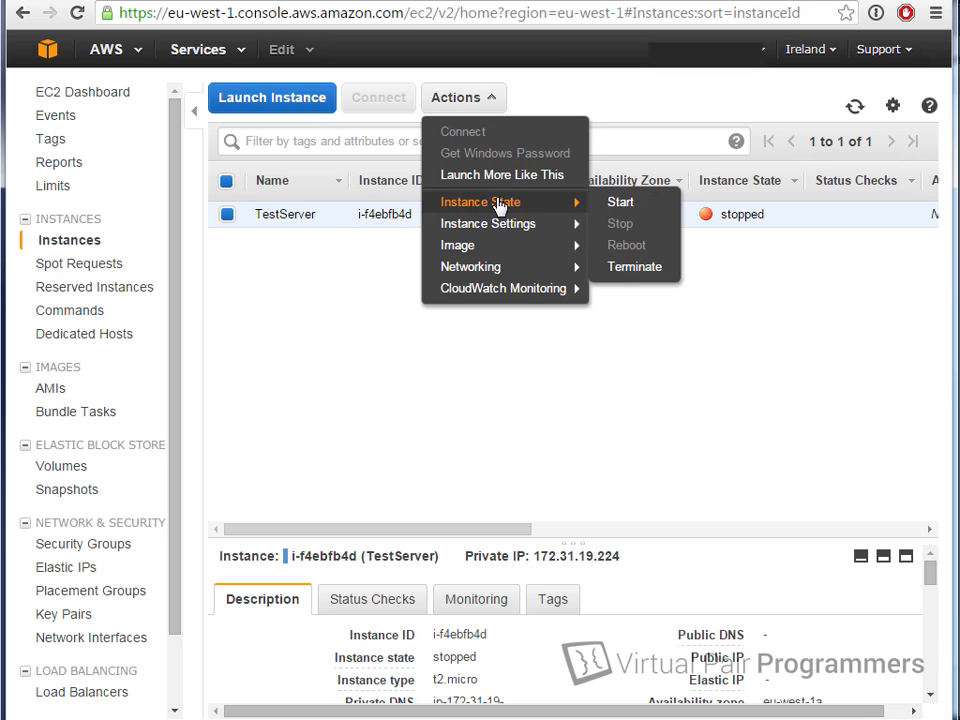
pyautogui.click(620, 204)
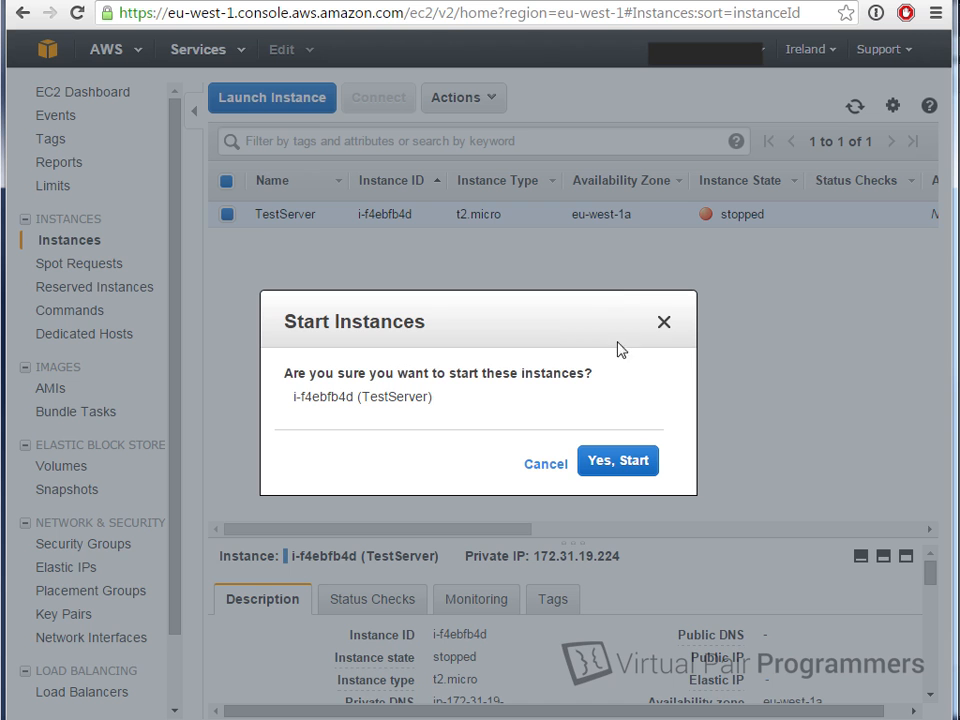
pyautogui.click(624, 462)
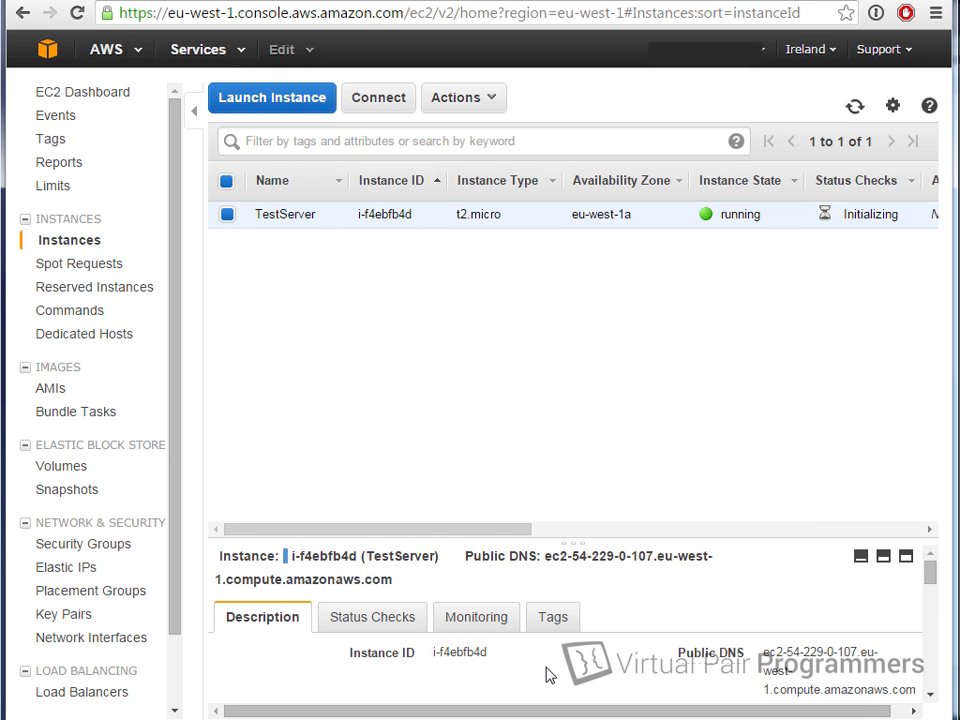
# Step: Position the Cygwin terminal and change into /cygdrive/c/Users/Work/Downloads
pyautogui.moveTo(528, 537); pyautogui.dragTo(542, 407)
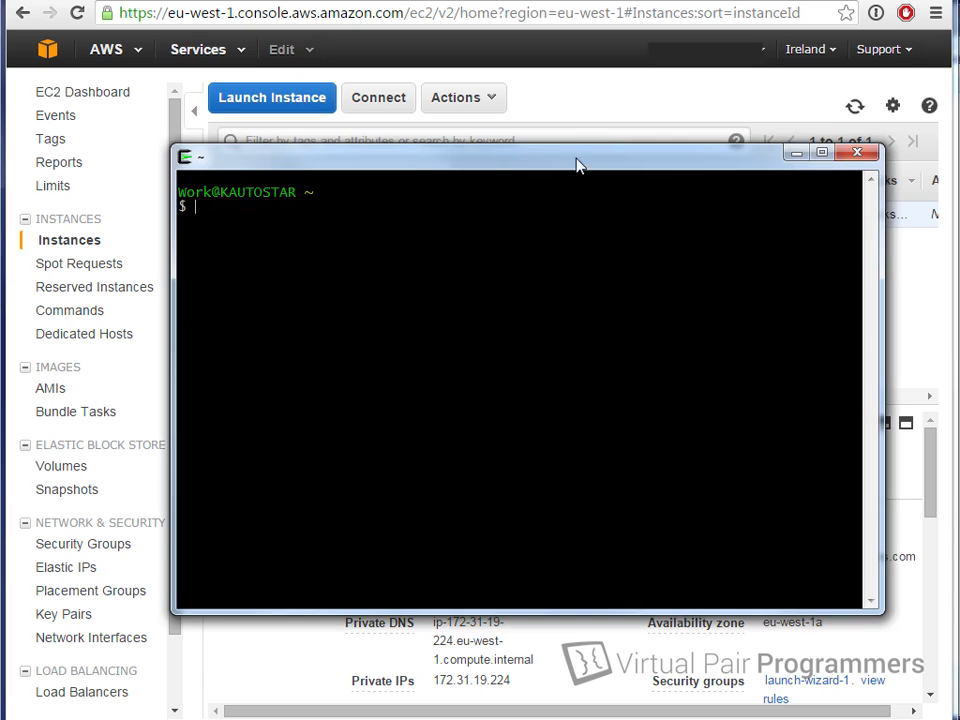
pyautogui.moveTo(576, 163); pyautogui.dragTo(555, 137)
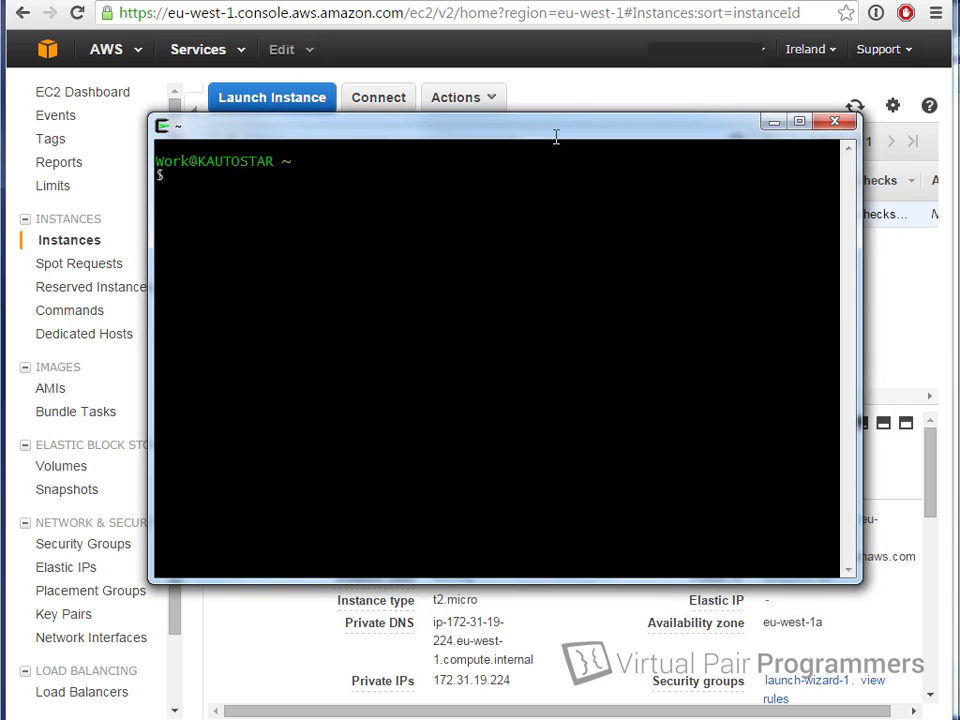
pyautogui.moveTo(382, 129); pyautogui.dragTo(282, 22)
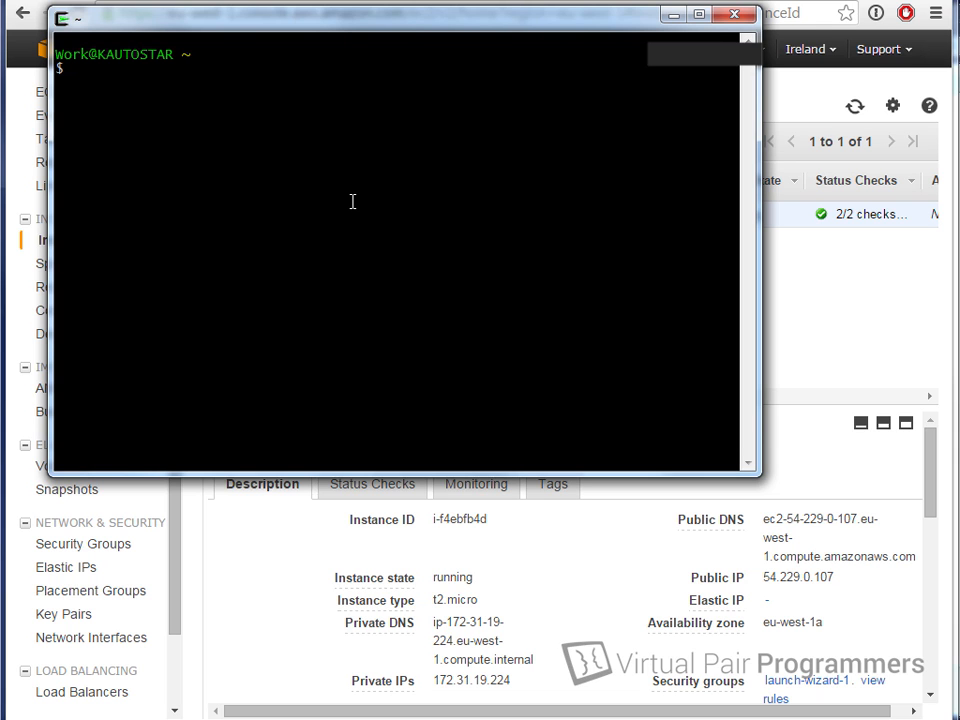
pyautogui.write('cd /cygdrive/c/')
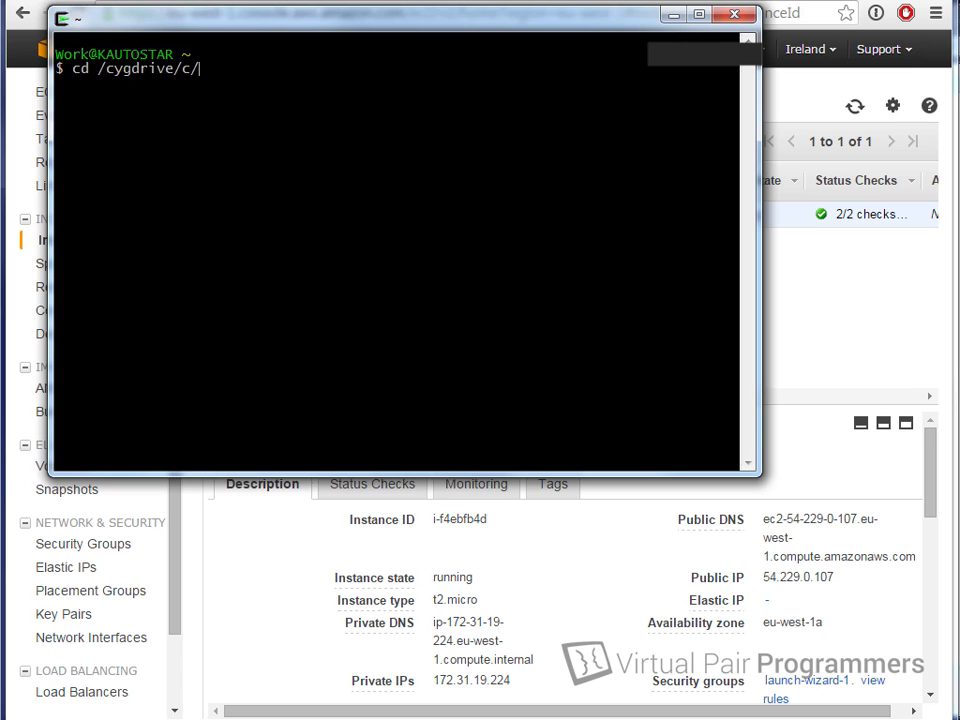
pyautogui.write('Users/Work/Dow')
pyautogui.press('Tab')
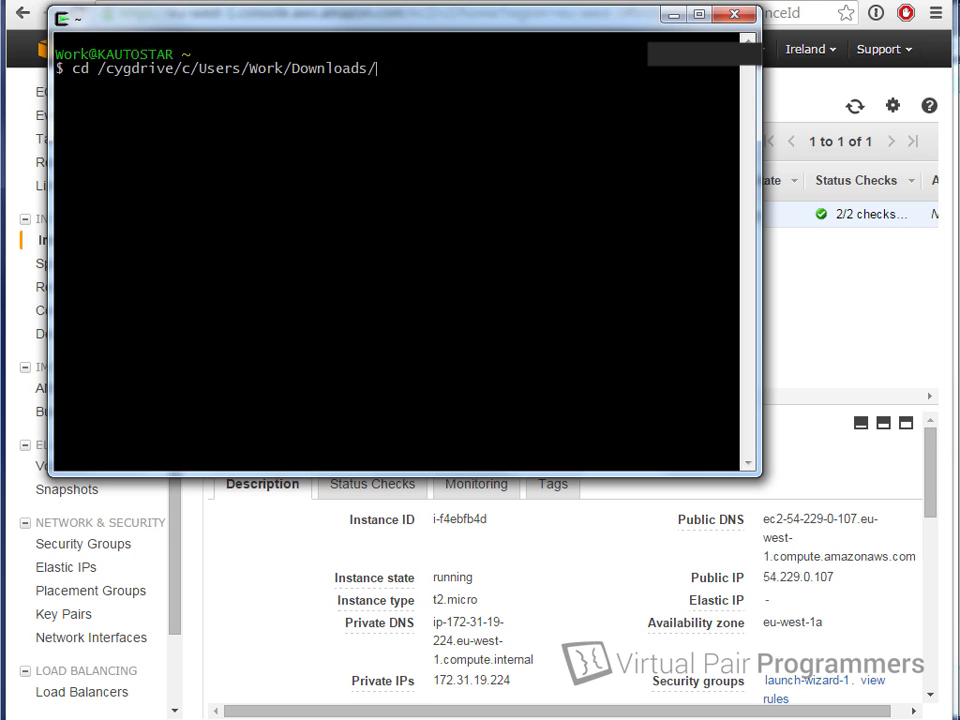
pyautogui.press('Return')
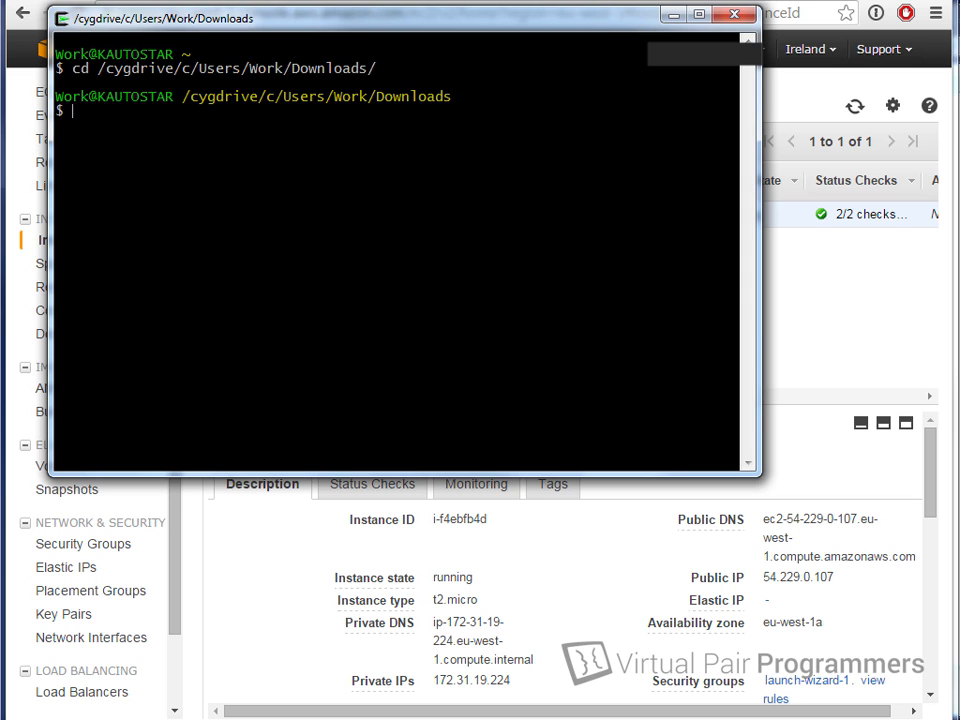
pyautogui.write('ssh -i my')
pyautogui.press('Tab')
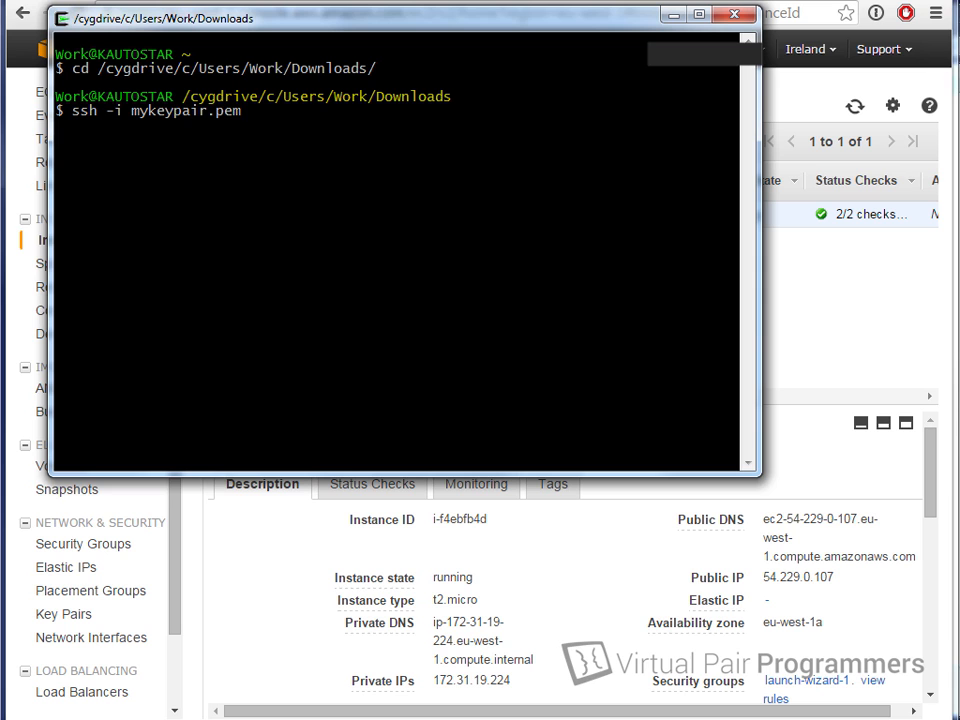
pyautogui.write('ec2-user@54')
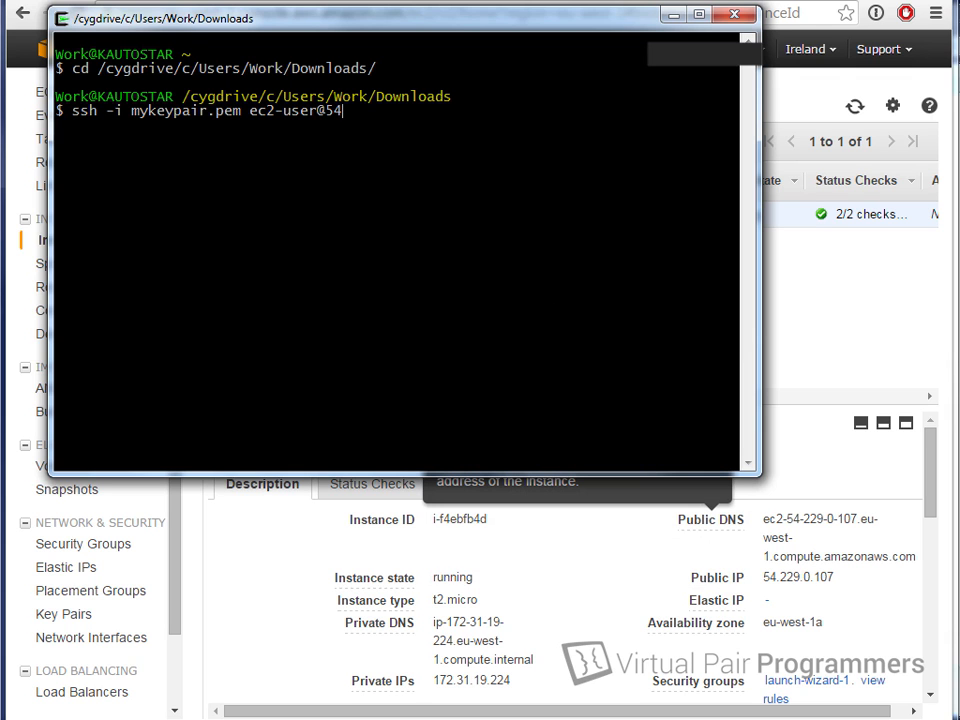
pyautogui.write('.229.0.107')
pyautogui.press('Return')
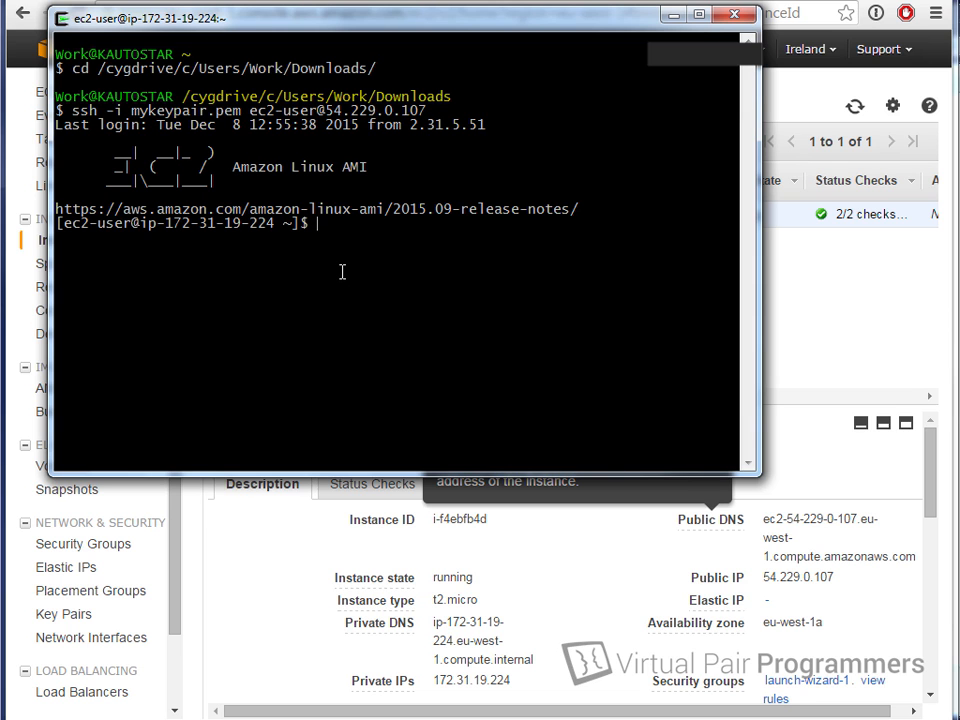
# Step: Install the MySQL client on TestServer with sudo yum install mysql
pyautogui.press('Return')
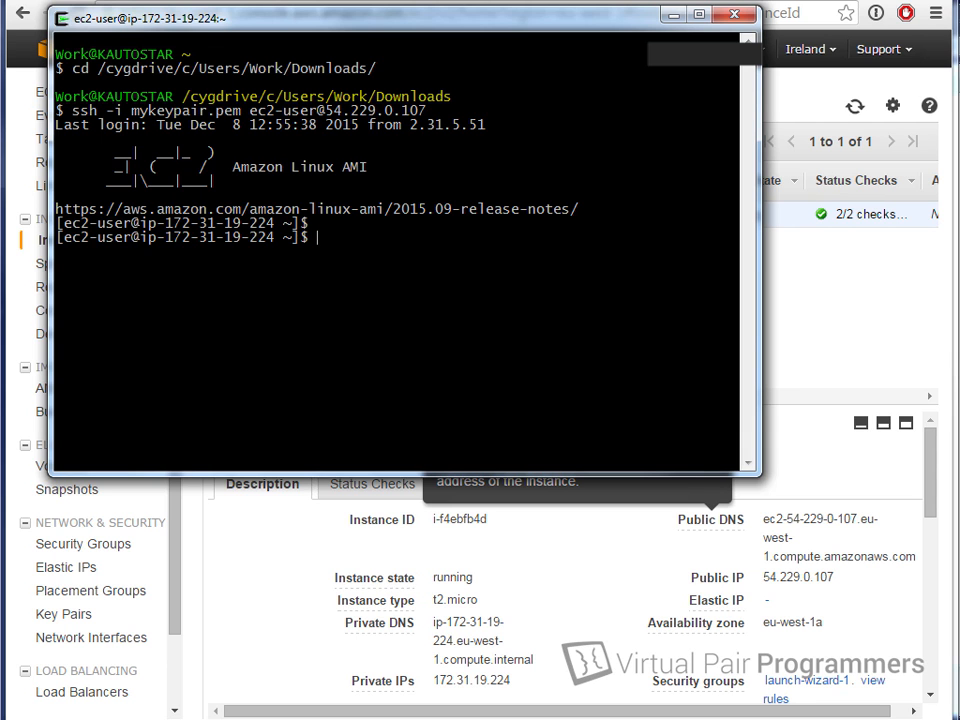
pyautogui.write('sudo yum ins')
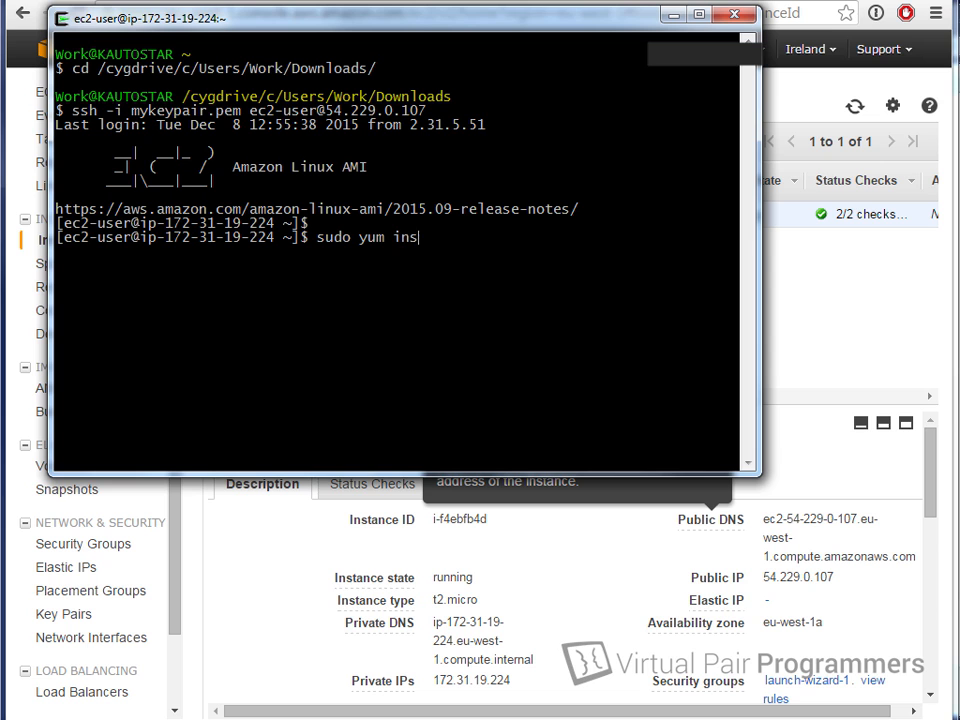
pyautogui.write('tall mysql')
pyautogui.press('Return')
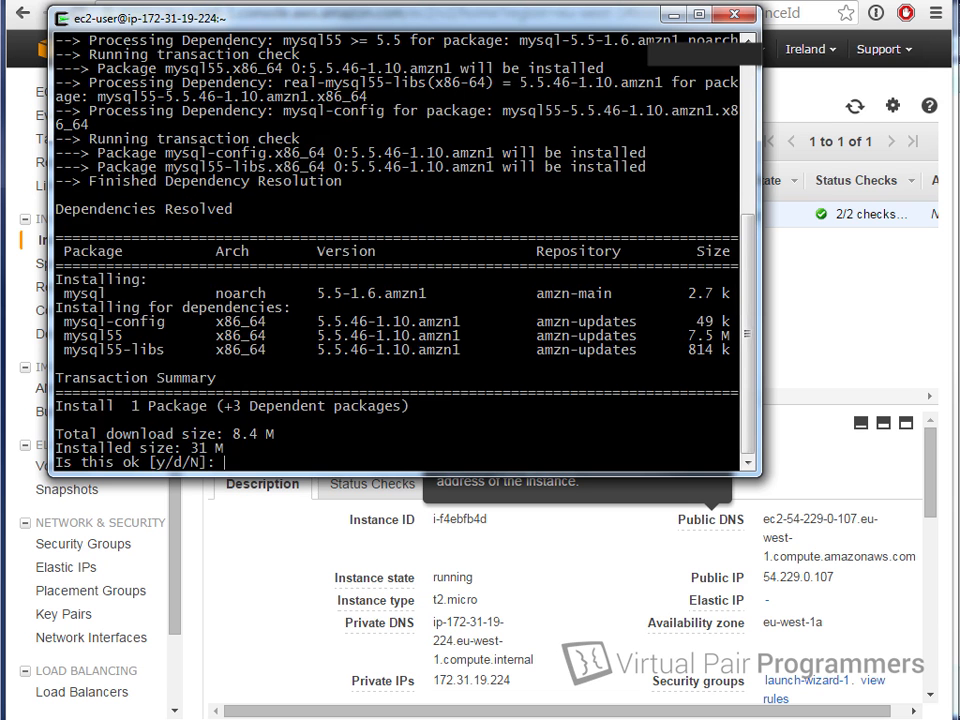
pyautogui.write('y')
pyautogui.press('Return')
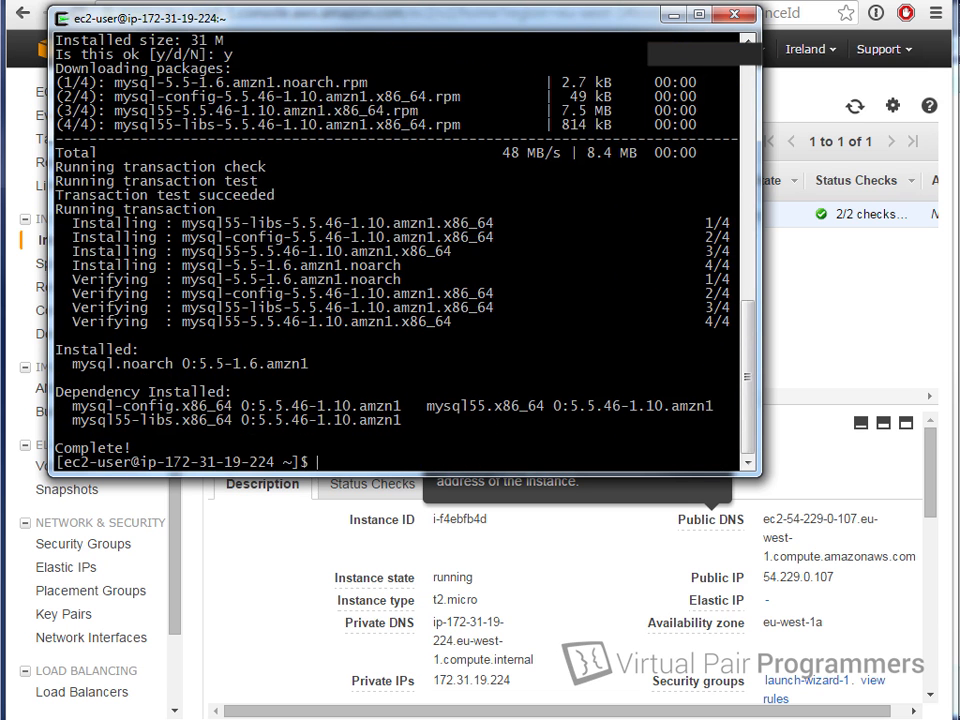
# Step: Run mysql locally, which fails with ERROR 2002 because no local server exists
pyautogui.press('Return')
pyautogui.write('mysql')
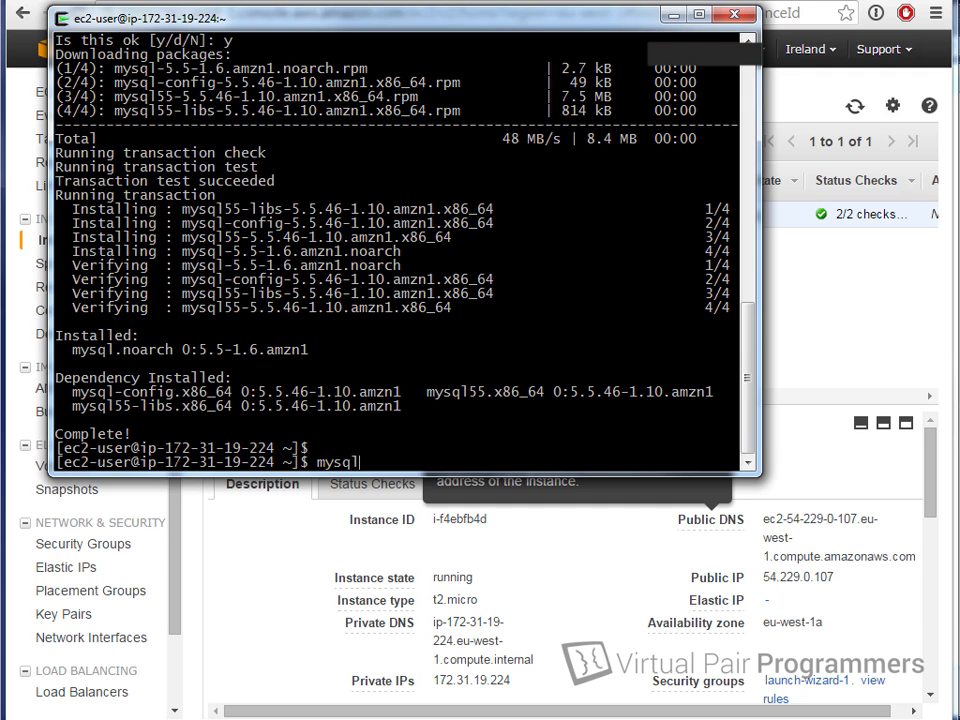
pyautogui.press('Return')
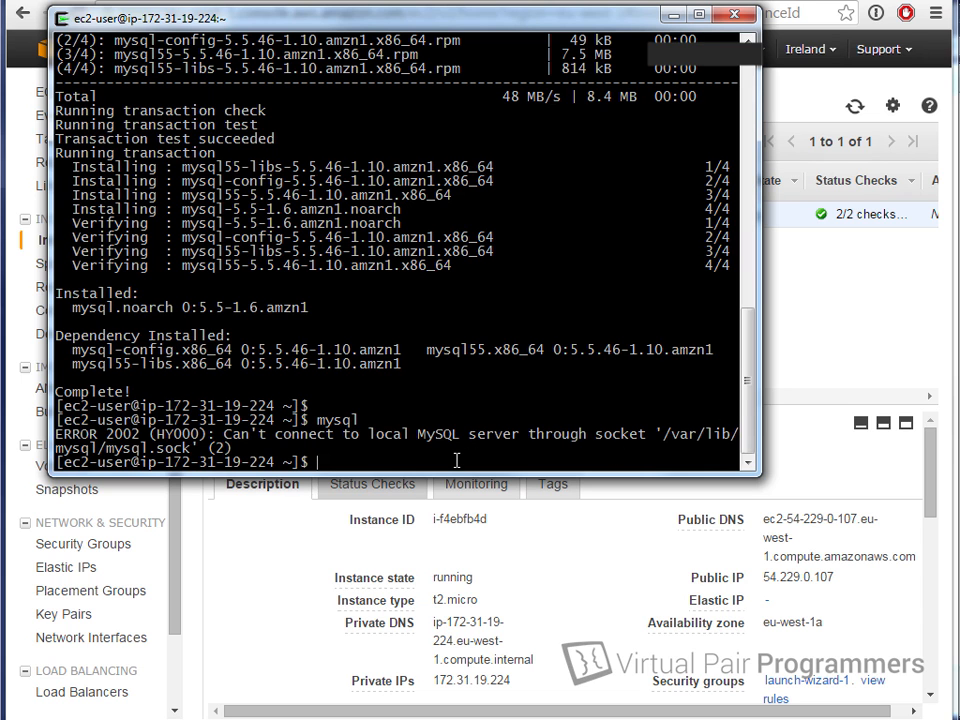
pyautogui.press('Return')
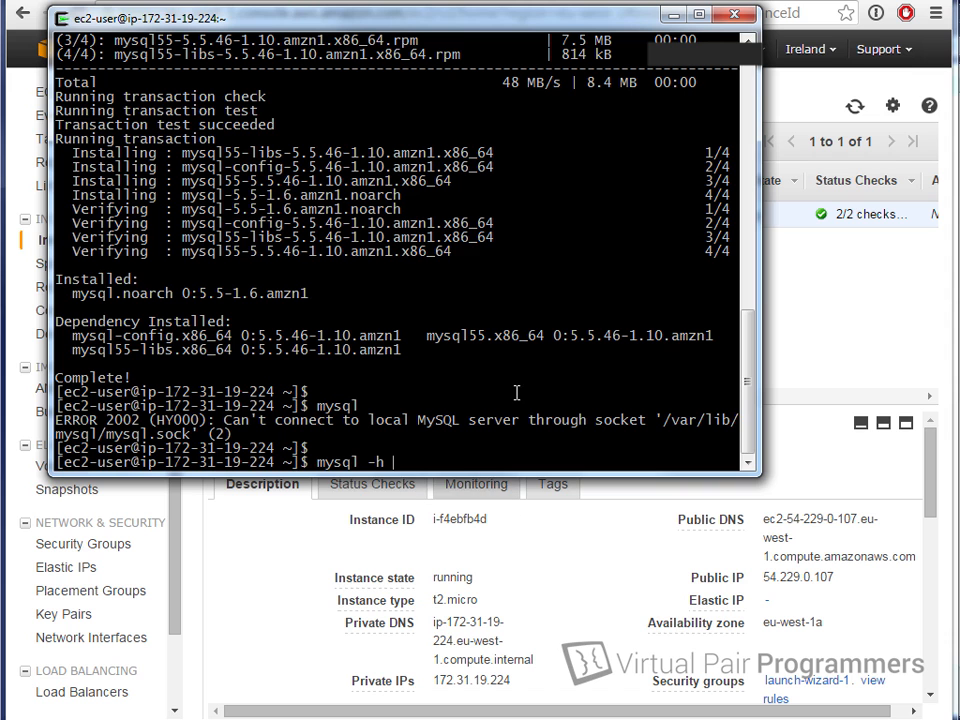
# Step: Copy the bookstore-database endpoint from the RDS Instances list and return to the terminal
pyautogui.click(273, 565)
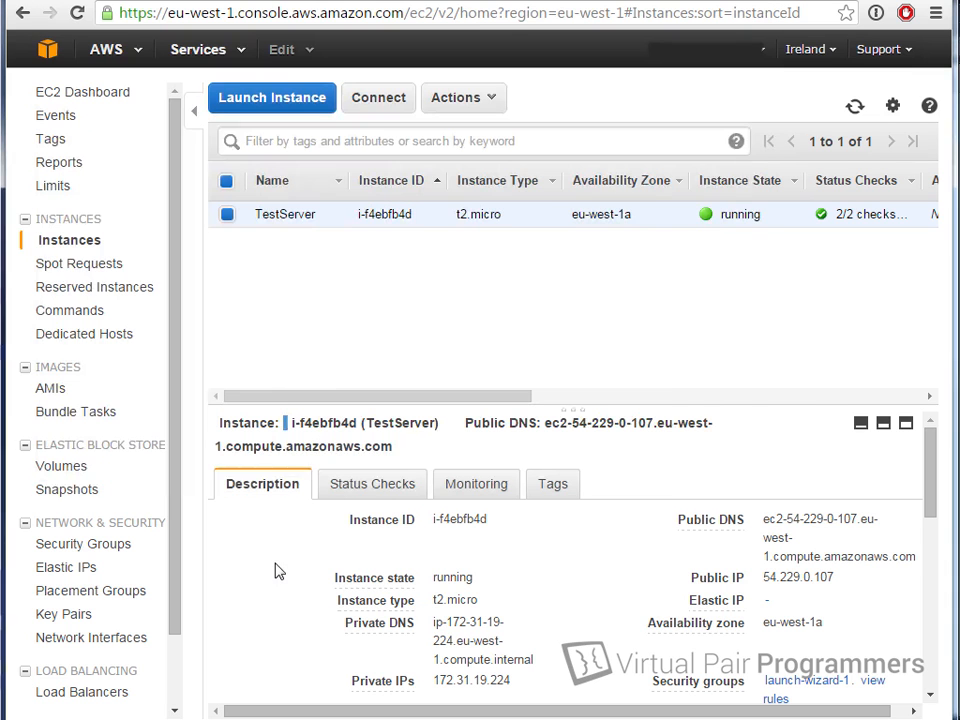
pyautogui.click(45, 52)
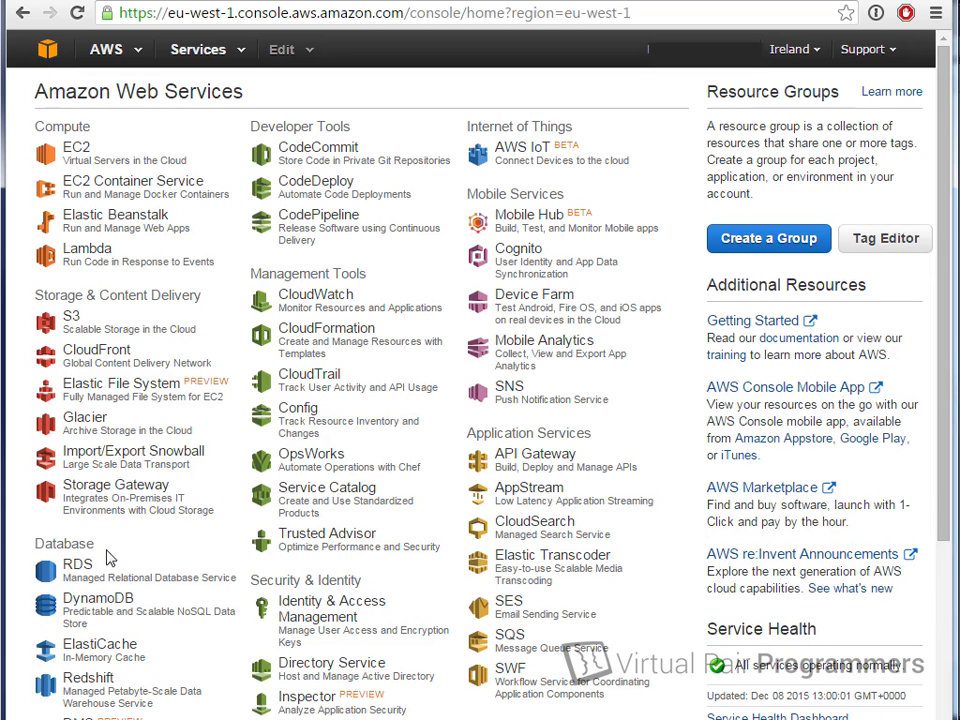
pyautogui.click(78, 566)
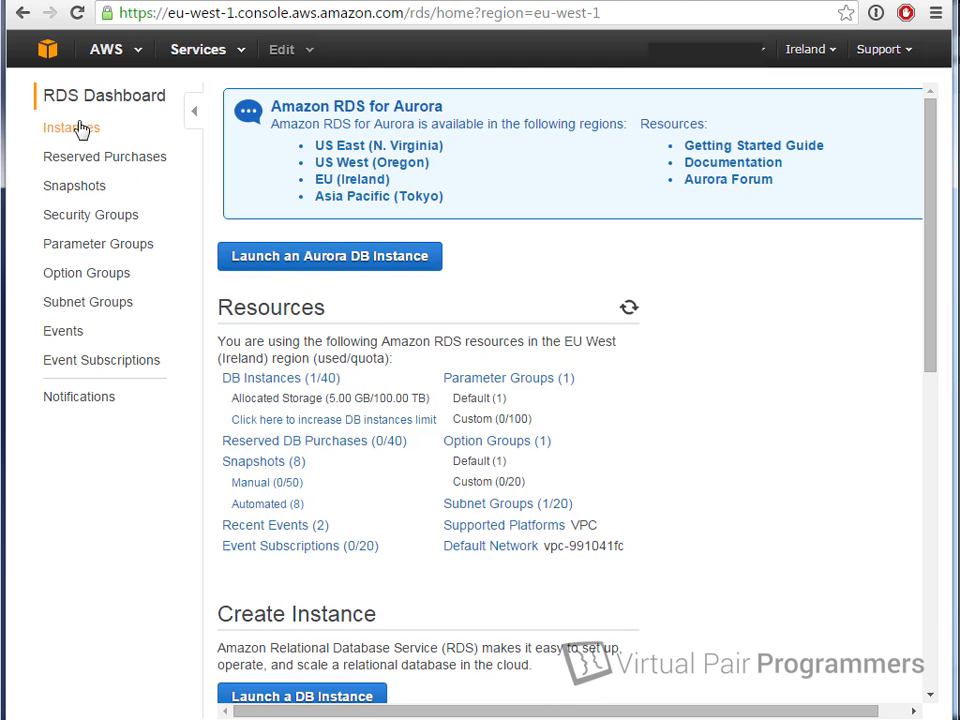
pyautogui.click(80, 129)
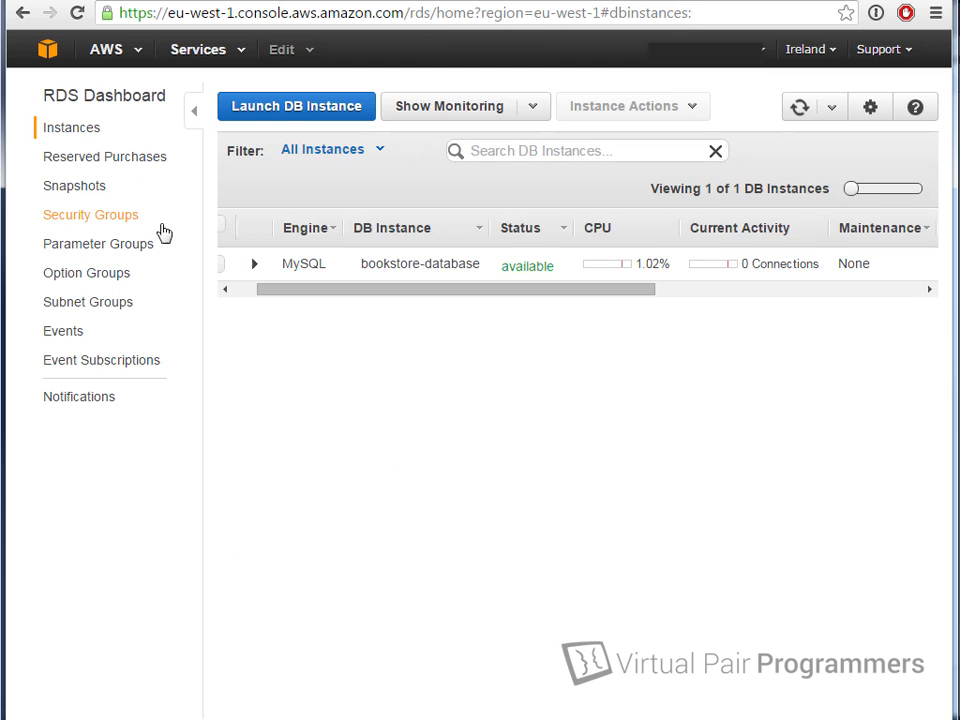
pyautogui.click(260, 264)
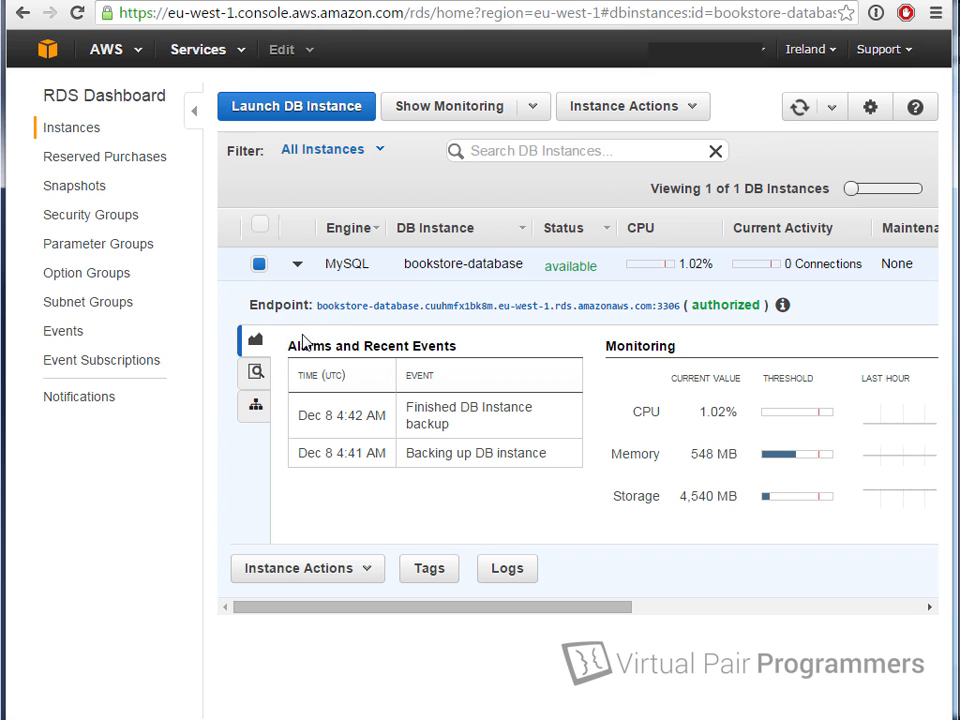
pyautogui.tripleClick(376, 307)
pyautogui.hotkey('ctrl', 'c')
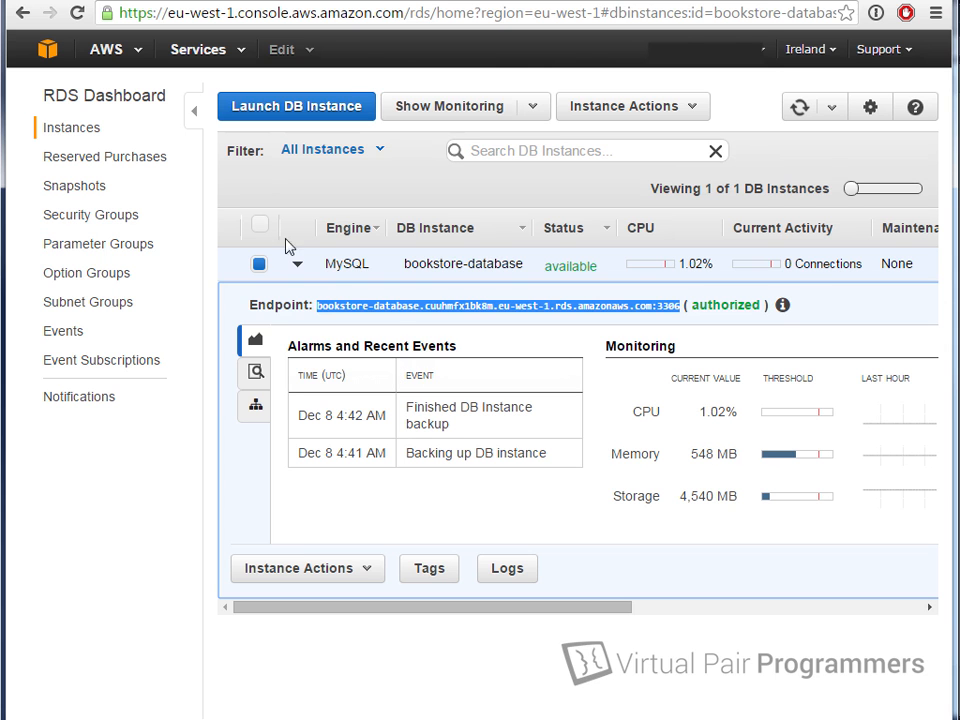
pyautogui.hotkey('alt', 'Tab')
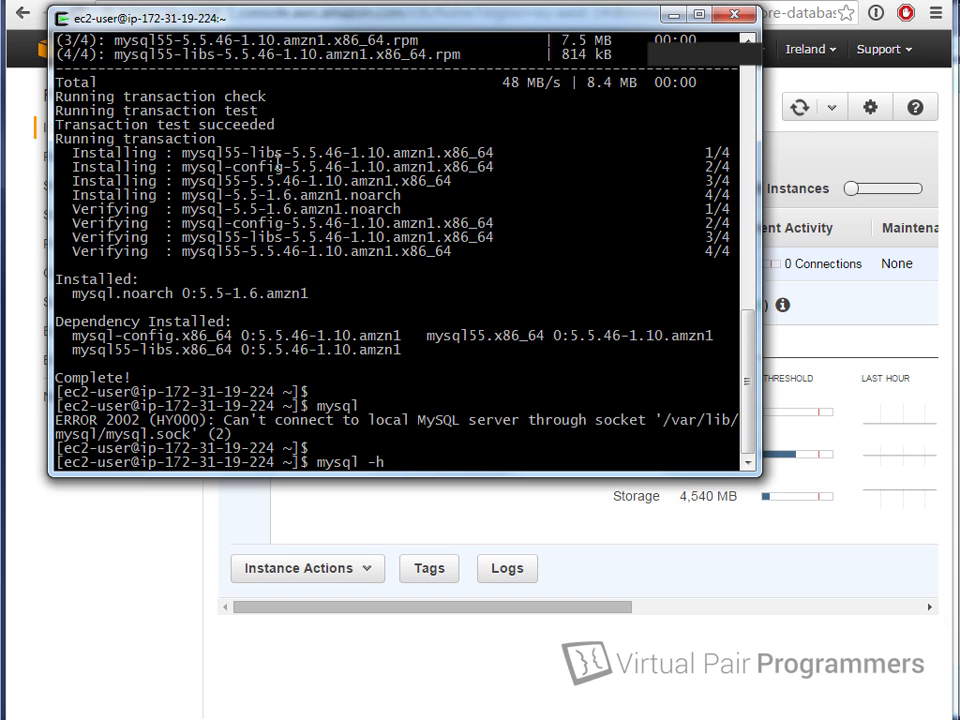
# Step: Run mysql -h against the pasted endpoint with the :3306 removed, adding the master username and password
pyautogui.rightClick(402, 176)
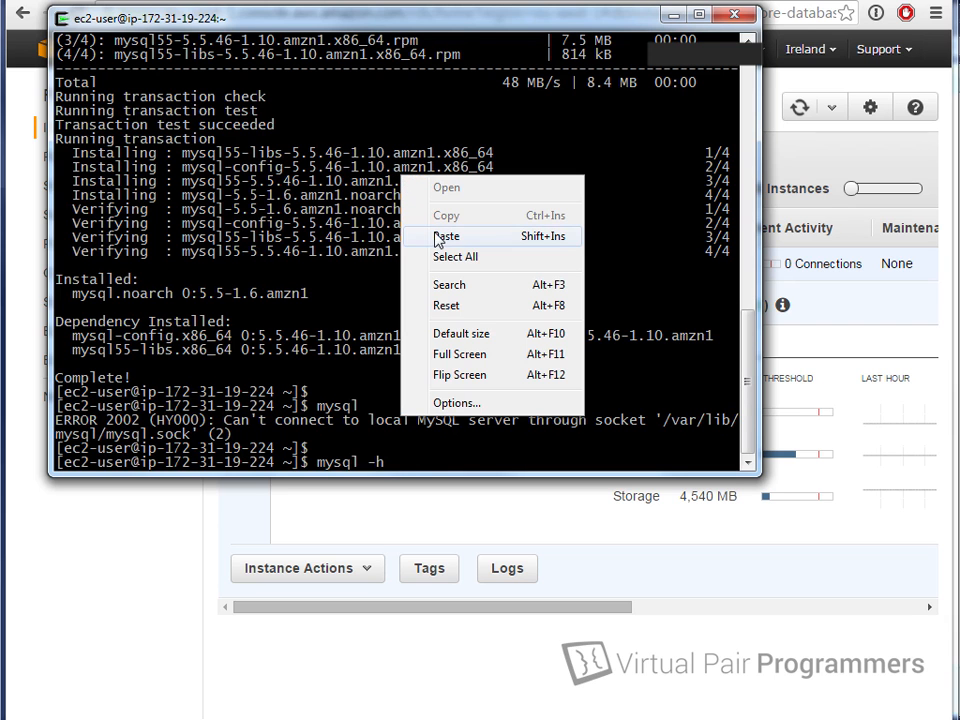
pyautogui.click(524, 244)
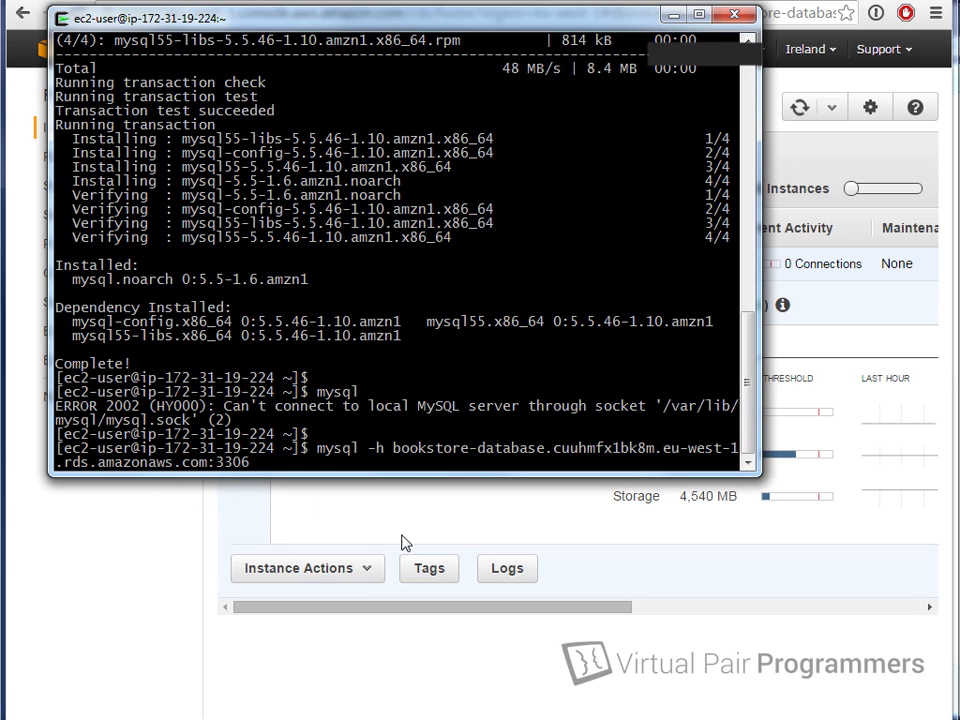
pyautogui.press('BackSpace')
pyautogui.press('BackSpace')
pyautogui.press('BackSpace')
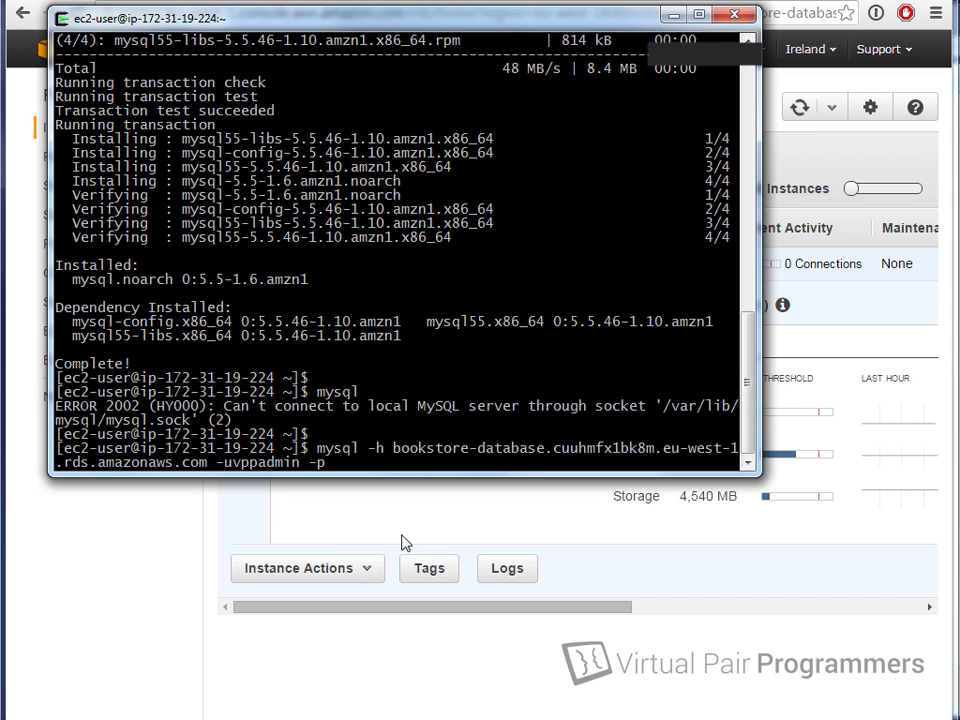
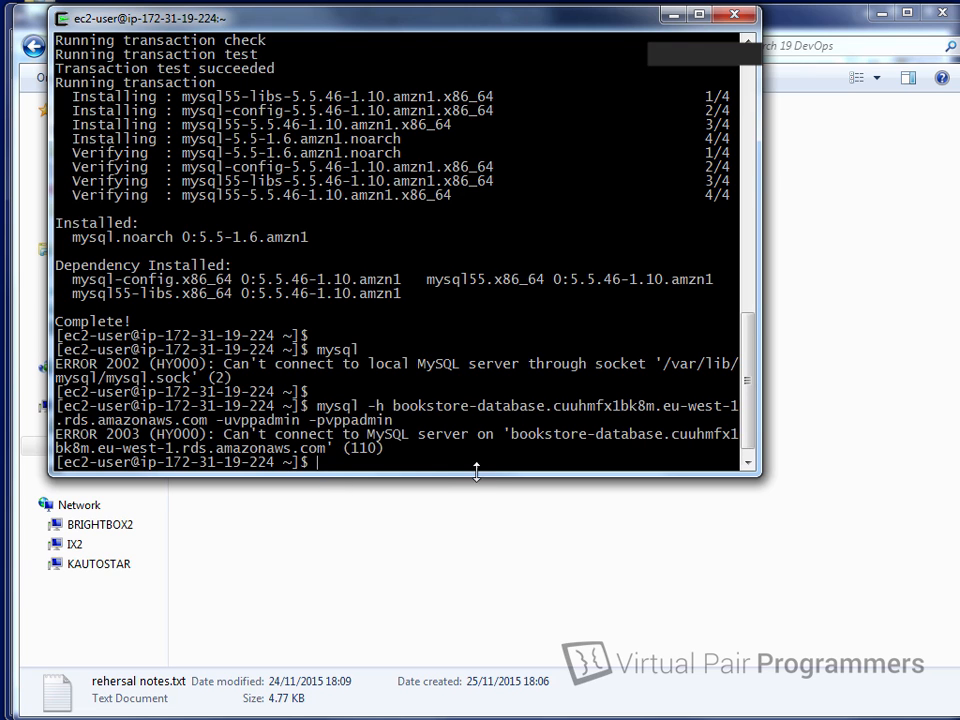
# Step: Show bookstore-database's connection information, which allows inbound access only from 2.31.5.51/32
pyautogui.hotkey('alt', 'Tab')
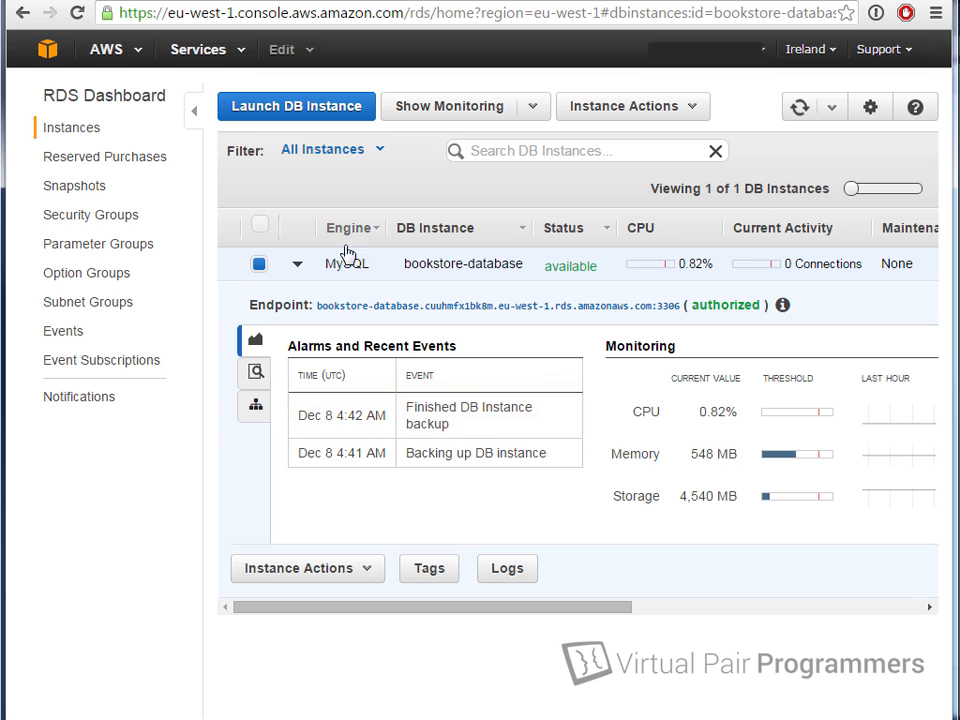
pyautogui.click(259, 264)
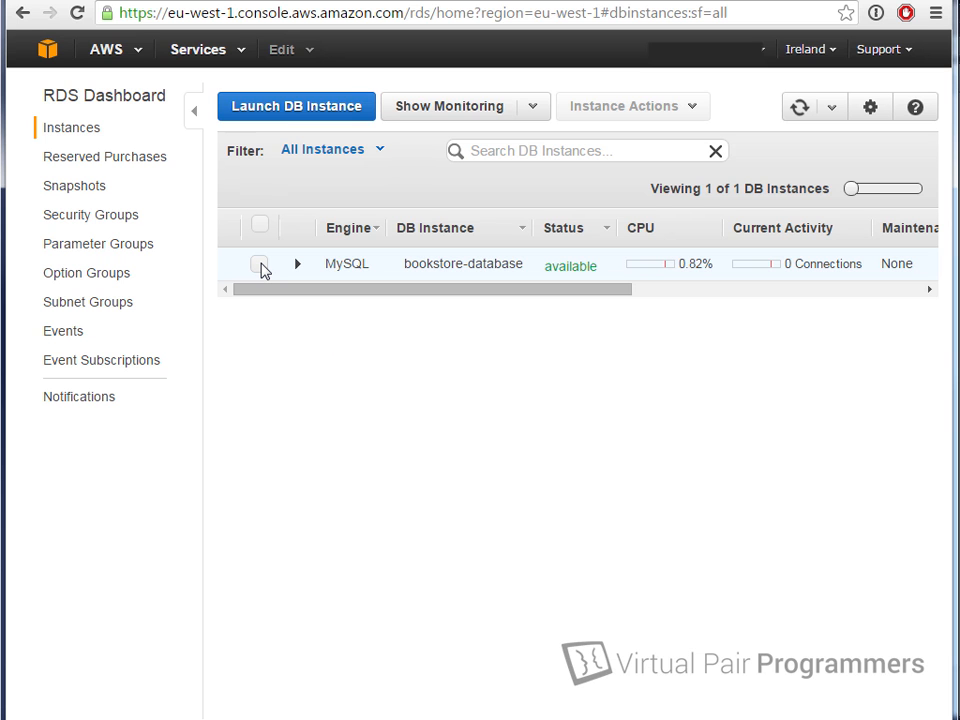
pyautogui.click(259, 265)
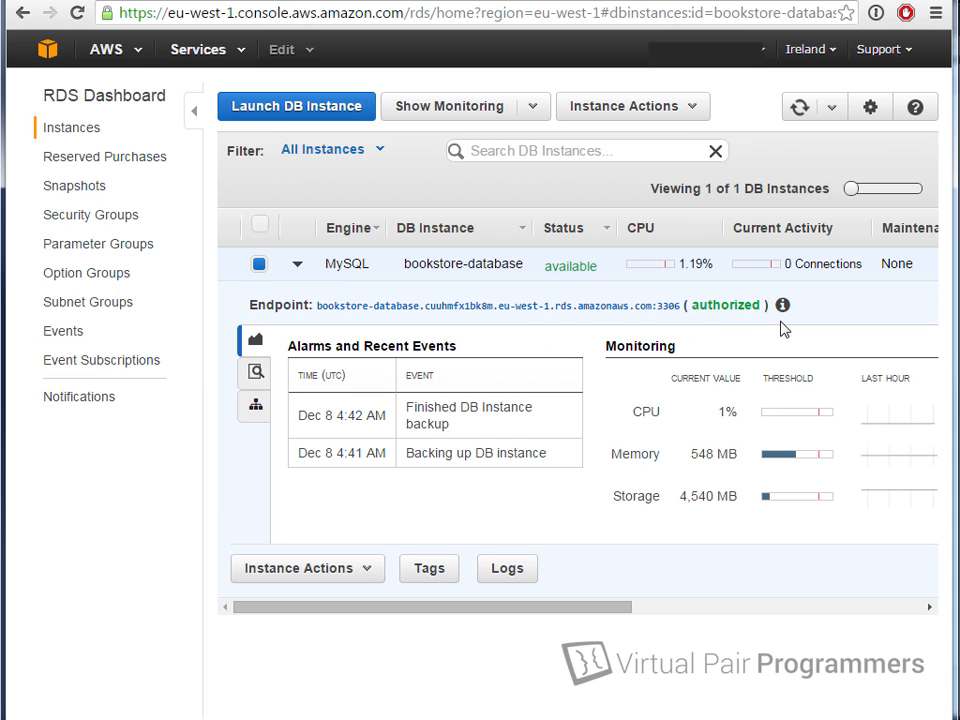
pyautogui.moveTo(783, 315)
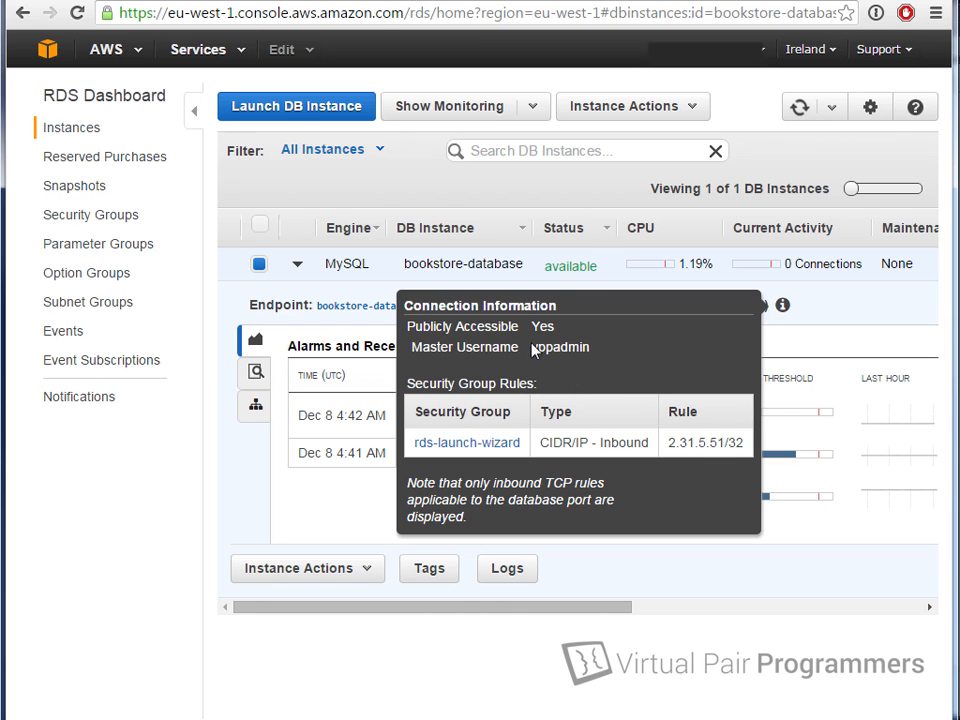
# Step: Open the rds-launch-wizard security group and view its inbound MYSQL/Aurora TCP 3306 rule
pyautogui.click(489, 443)
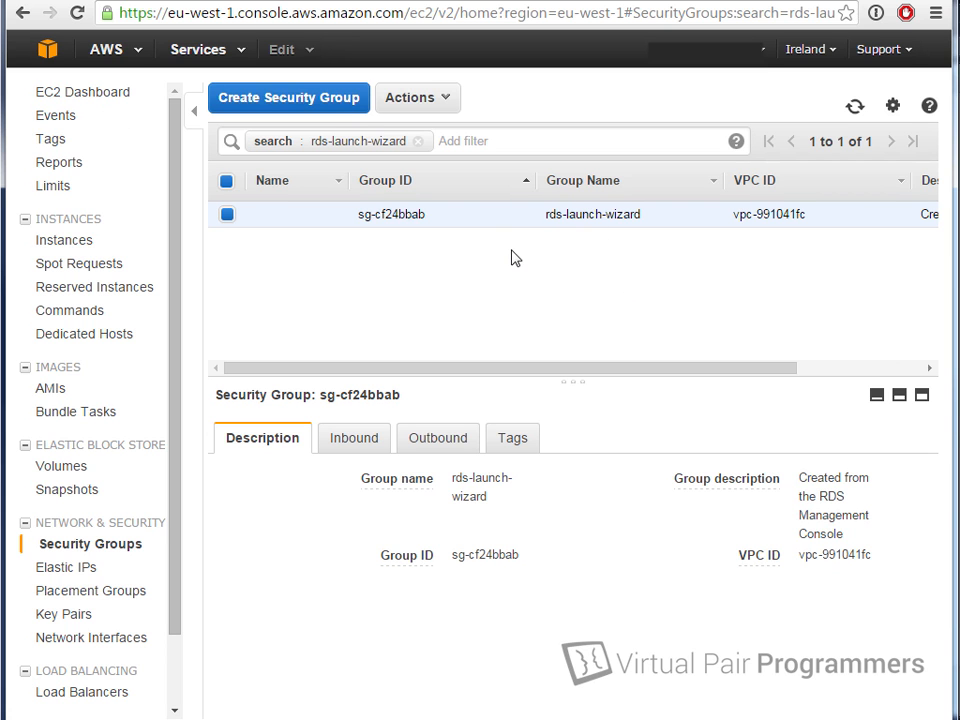
pyautogui.click(350, 450)
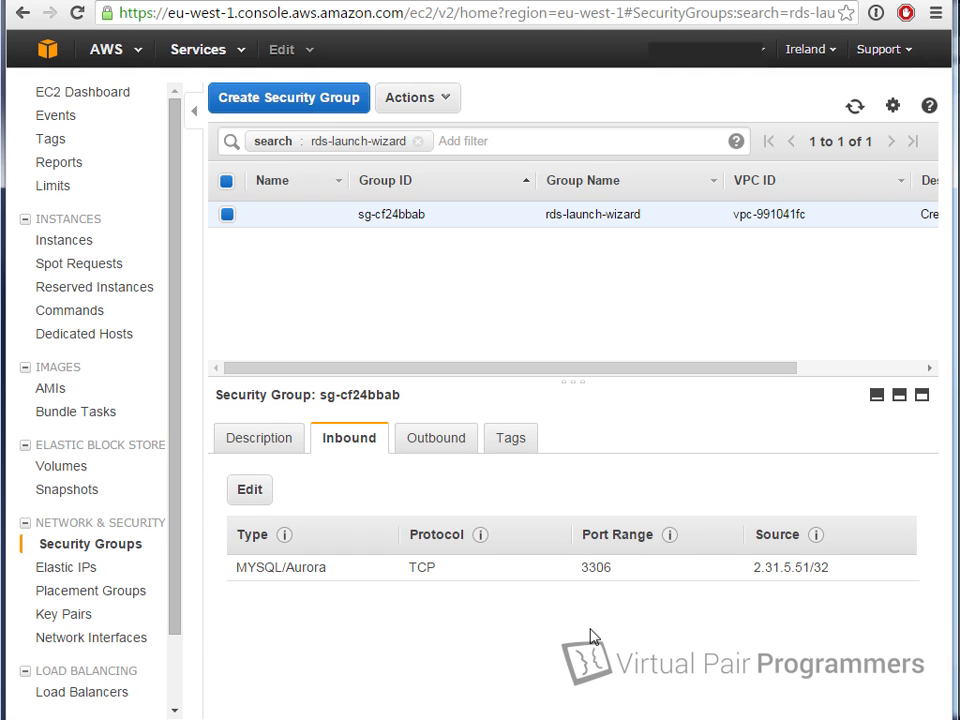
# Step: Recheck the failed connection in the terminal, then edit sg-cf24bbab's inbound rules
pyautogui.hotkey('alt', 'Tab')
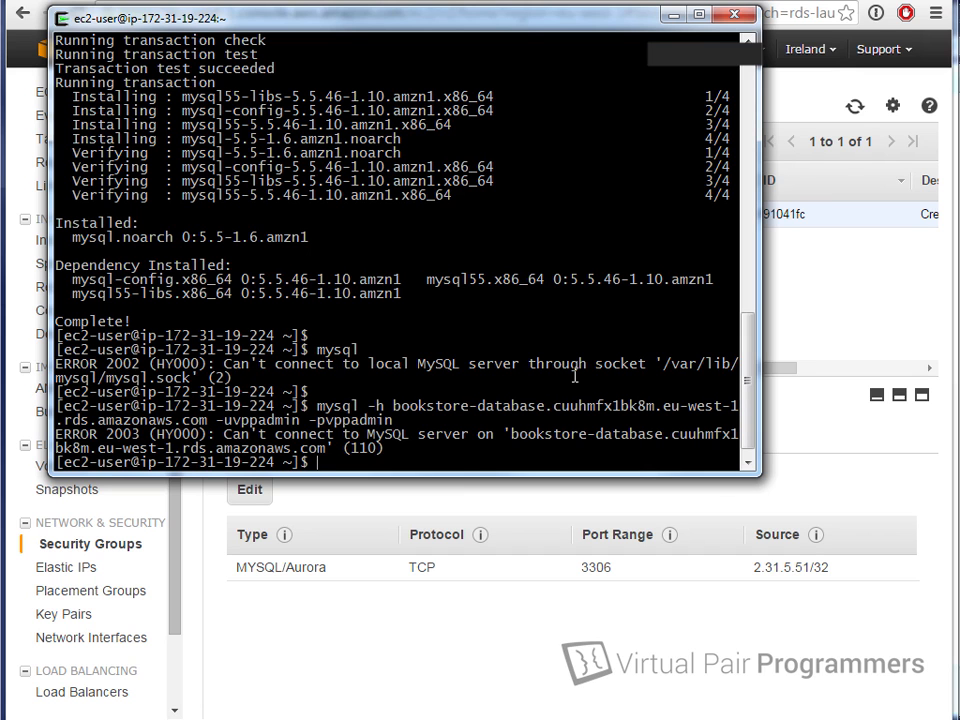
pyautogui.click(791, 636)
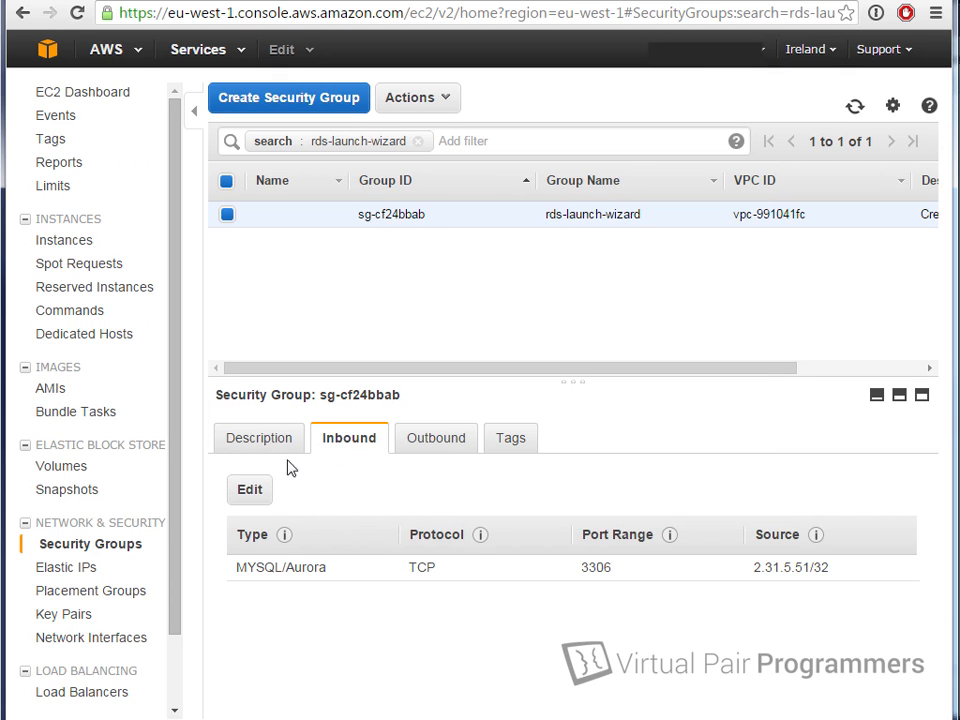
pyautogui.click(258, 496)
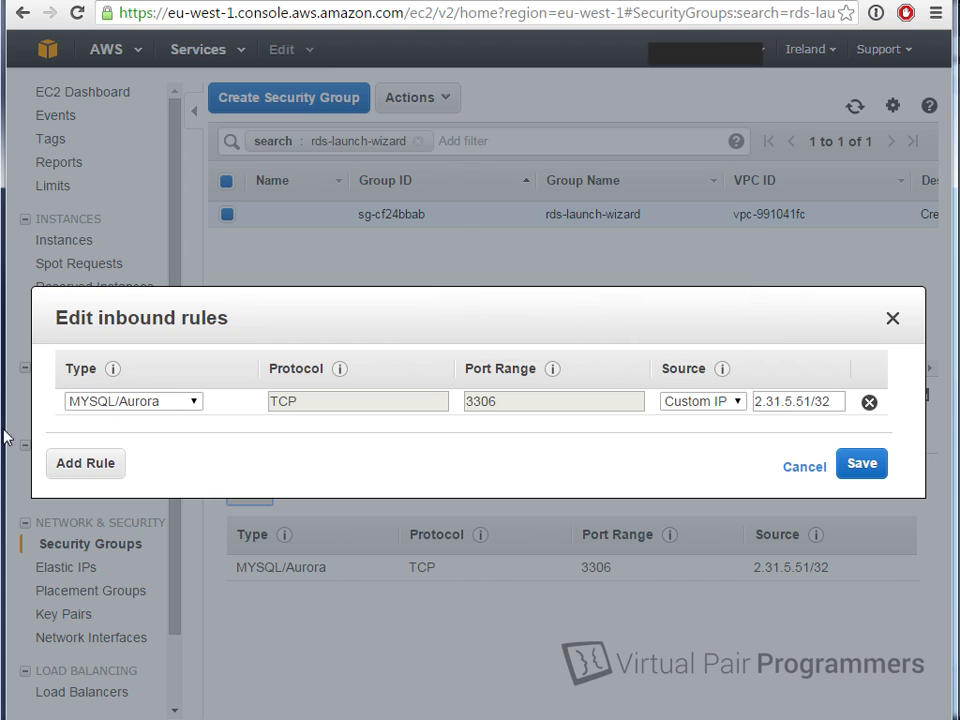
# Step: Add and save an inbound TCP 3306 rule whose source is sg-f9bc239d (launch-wizard-1)
pyautogui.click(82, 468)
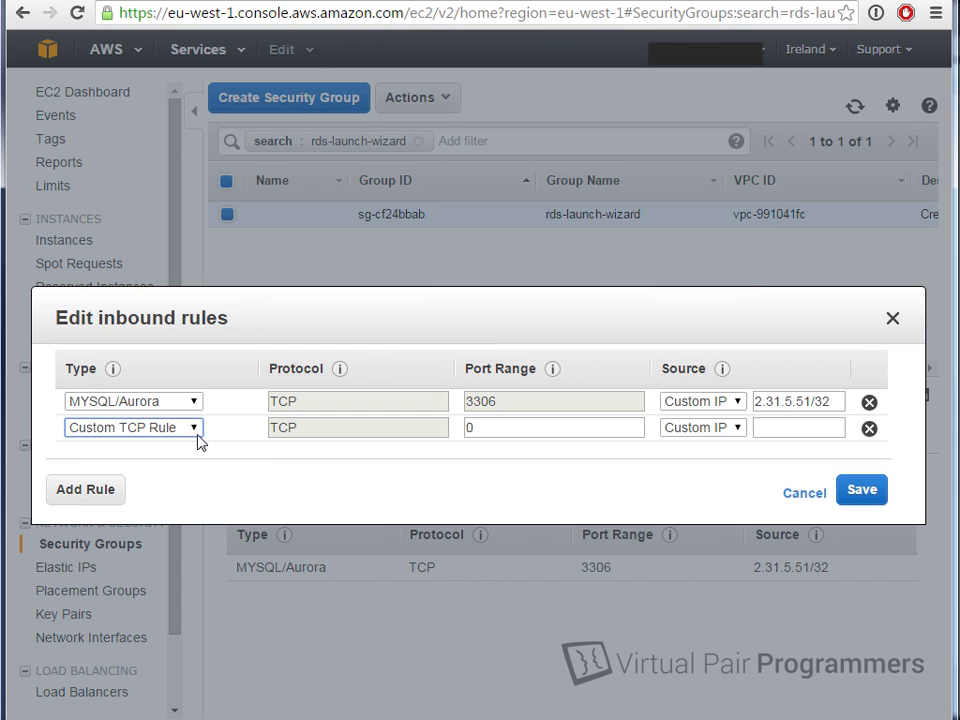
pyautogui.doubleClick(489, 426)
pyautogui.write('3306')
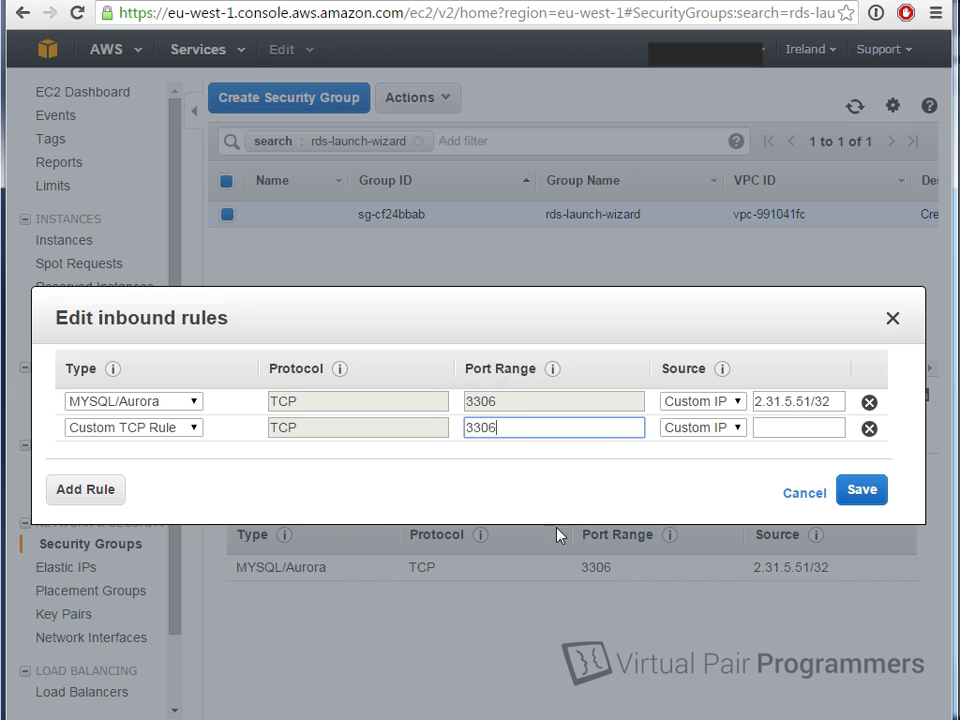
pyautogui.click(767, 427)
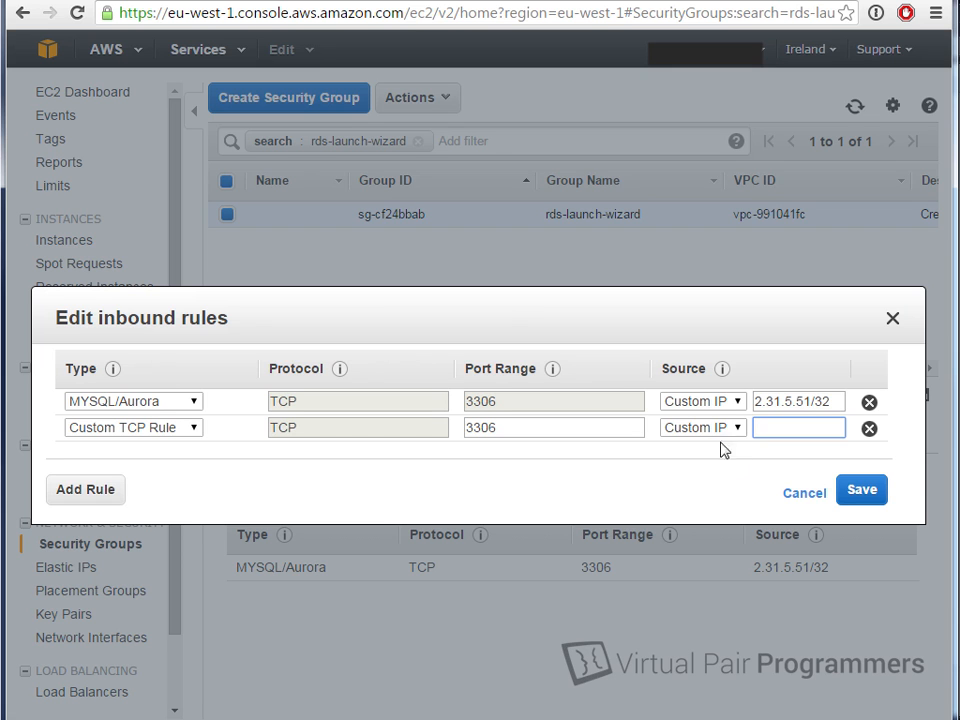
pyautogui.moveTo(545, 719)
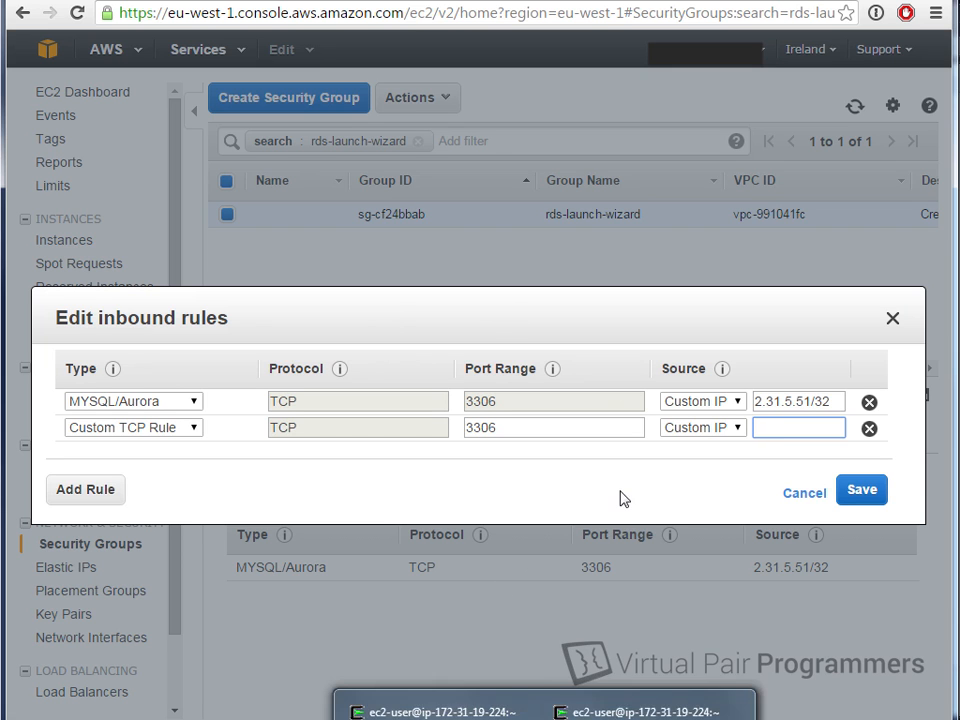
pyautogui.click(766, 427)
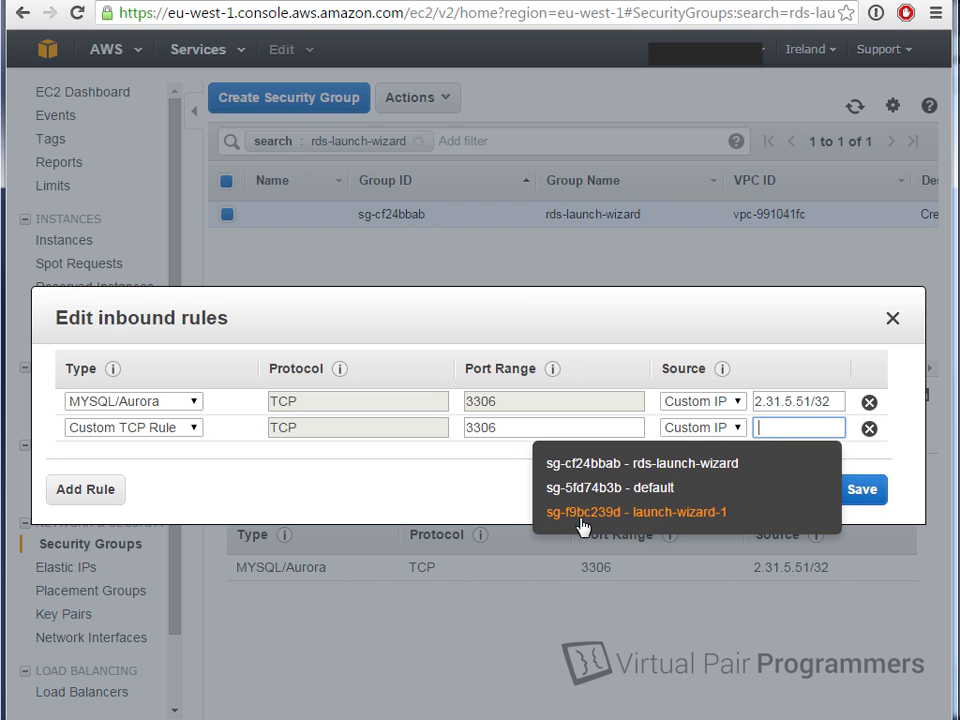
pyautogui.click(696, 515)
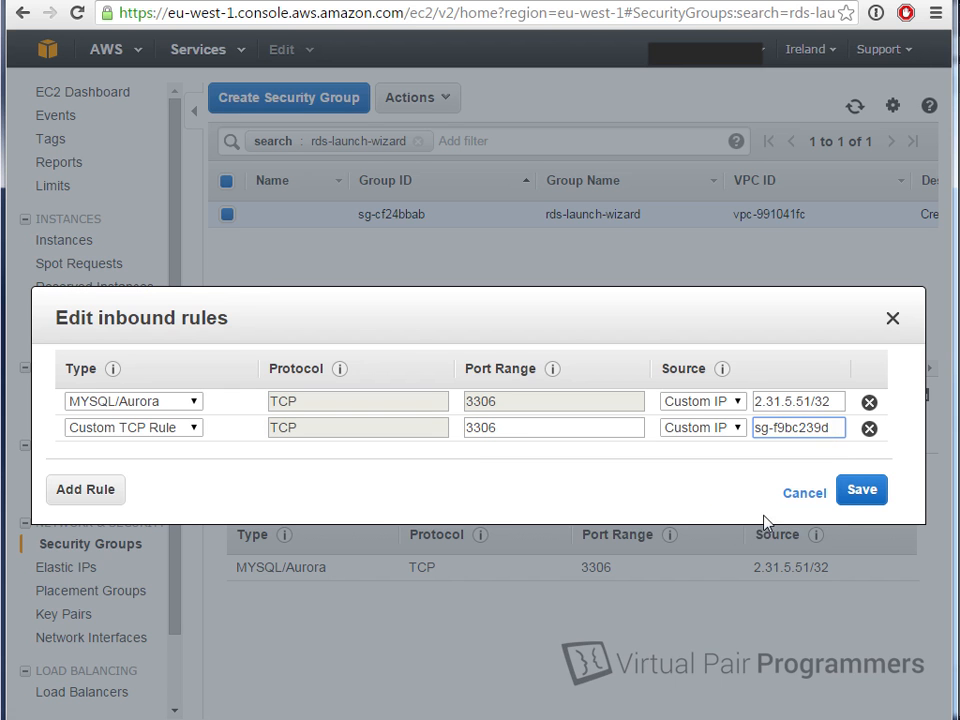
pyautogui.click(857, 491)
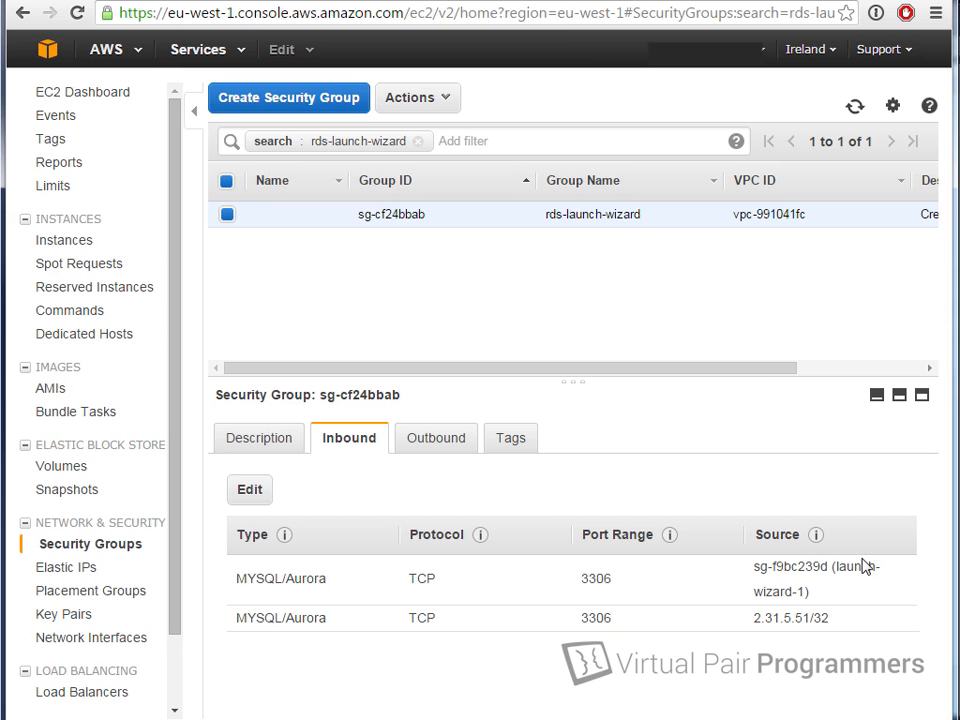
# Step: Rerun the mysql -h connection to the RDS server and list its databases with show databases;
pyautogui.hotkey('alt', 'Tab')
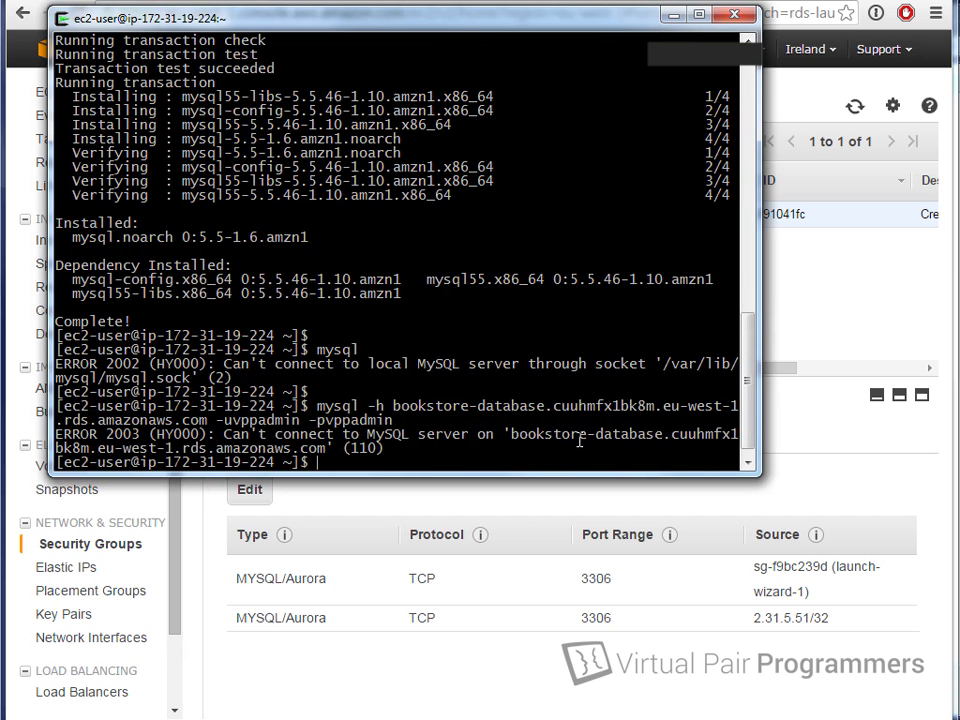
pyautogui.press('Up')
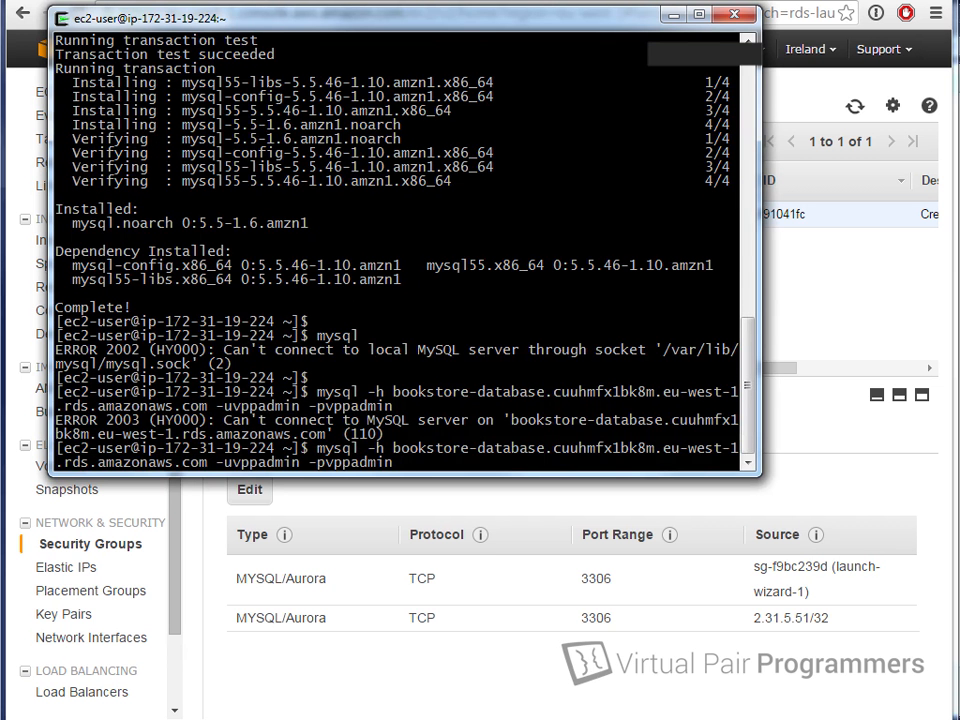
pyautogui.press('Return')
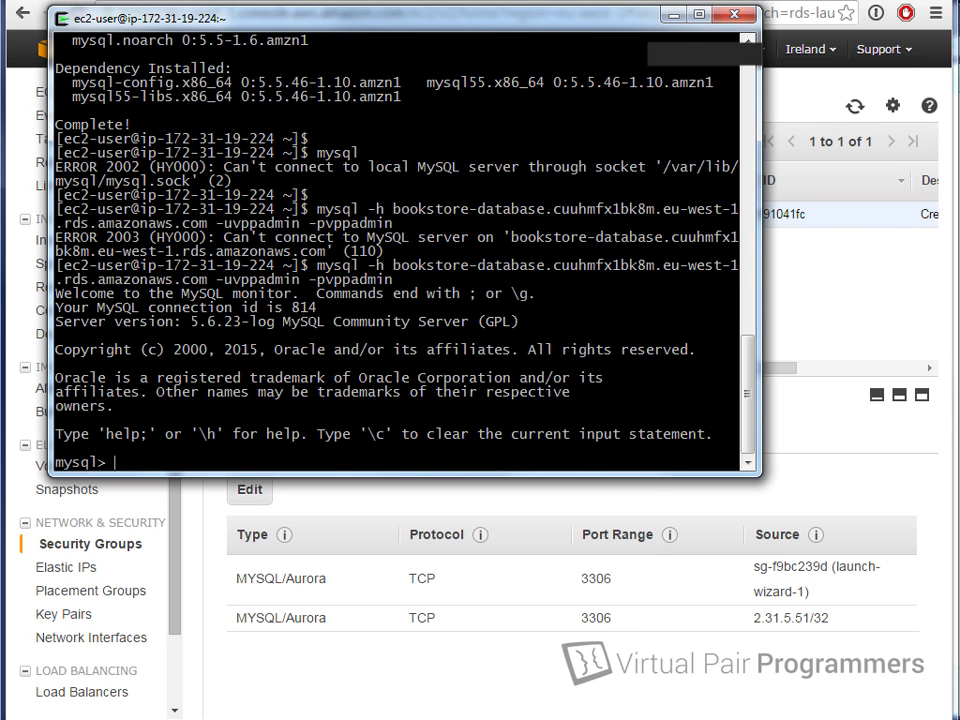
pyautogui.write('shwo')
pyautogui.press('BackSpace')
pyautogui.press('BackSpace')
pyautogui.write('ow datab')
pyautogui.press('BackSpace')
pyautogui.write('tabse')
pyautogui.press('BackSpace')
pyautogui.press('BackSpace')
pyautogui.write('ase')
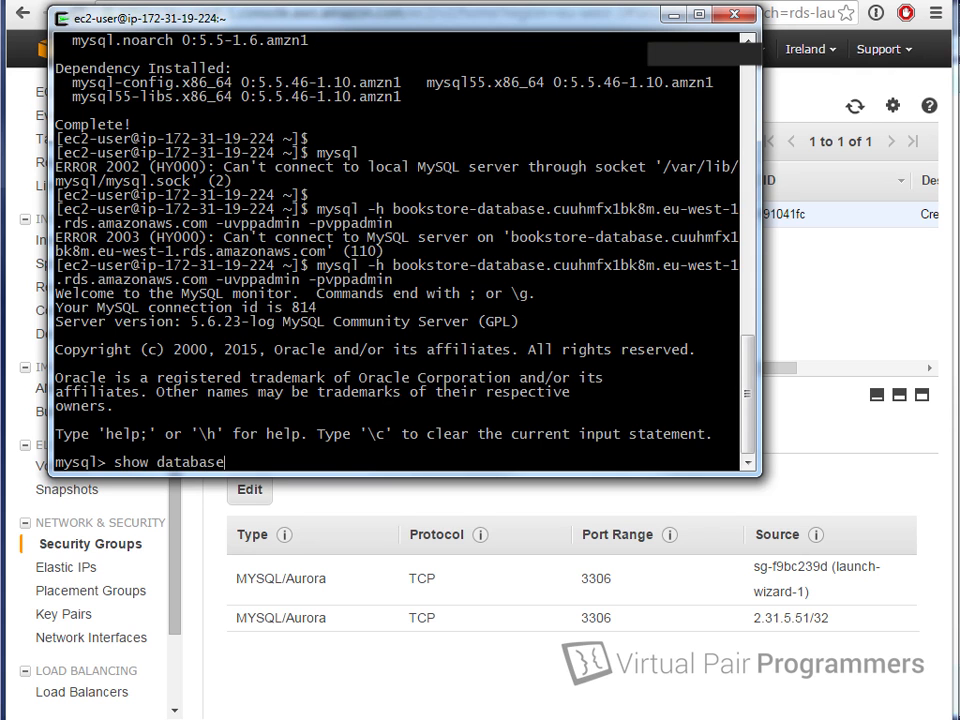
pyautogui.write('s;')
pyautogui.press('Return')
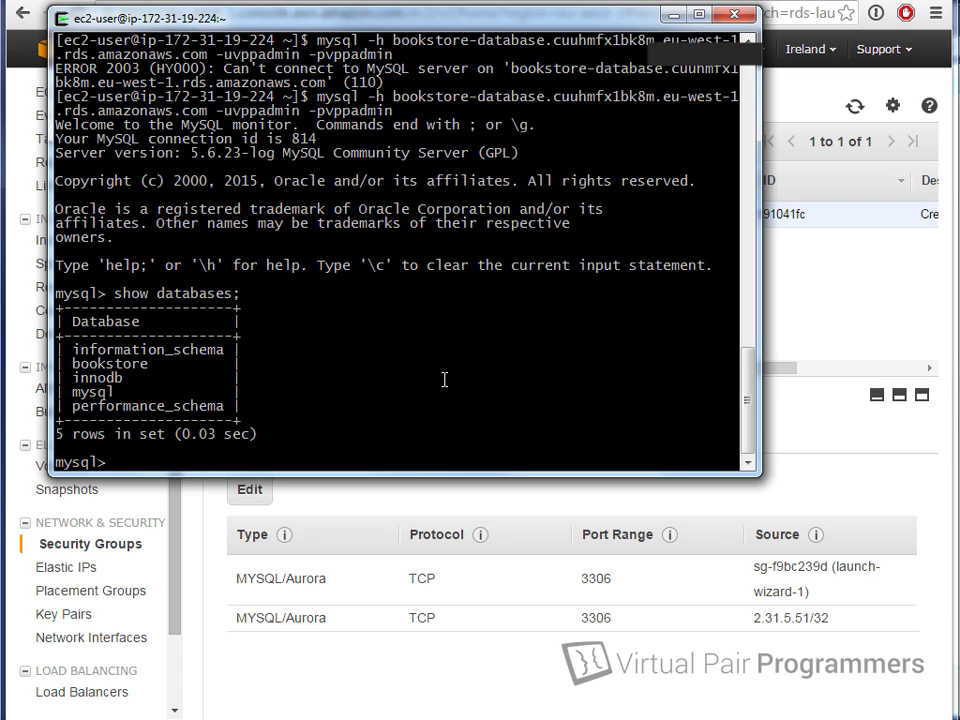
# Step: Switch to the bookstore database with use bookstore; and confirm show tables; returns nothing
pyautogui.write('use booksto')
pyautogui.press('BackSpace')
pyautogui.write('kstore')
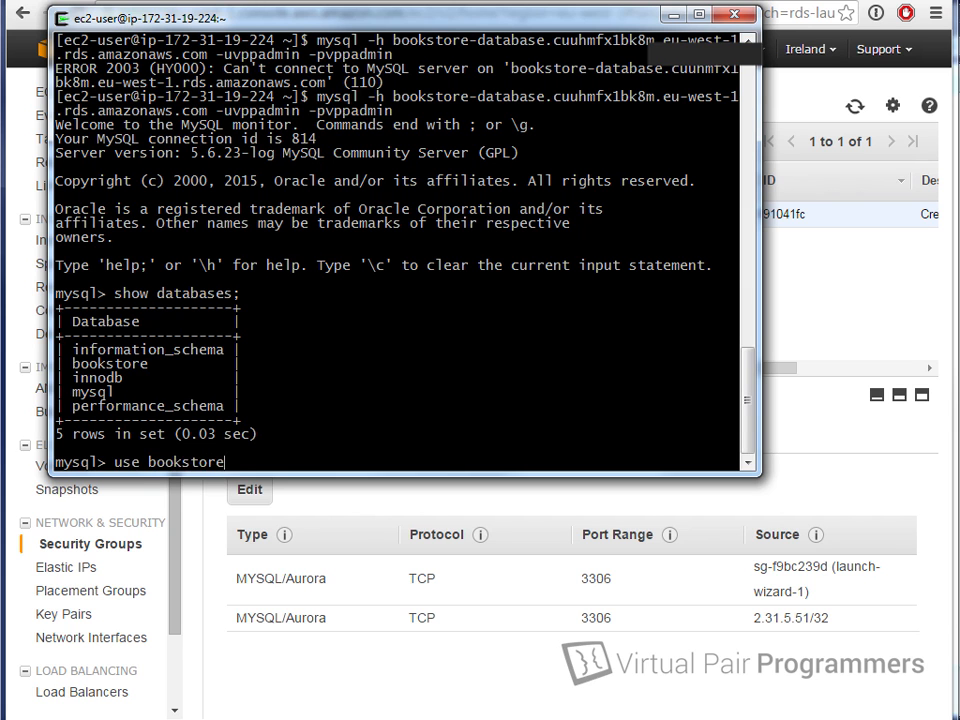
pyautogui.write(';')
pyautogui.press('Return')
pyautogui.write('show t')
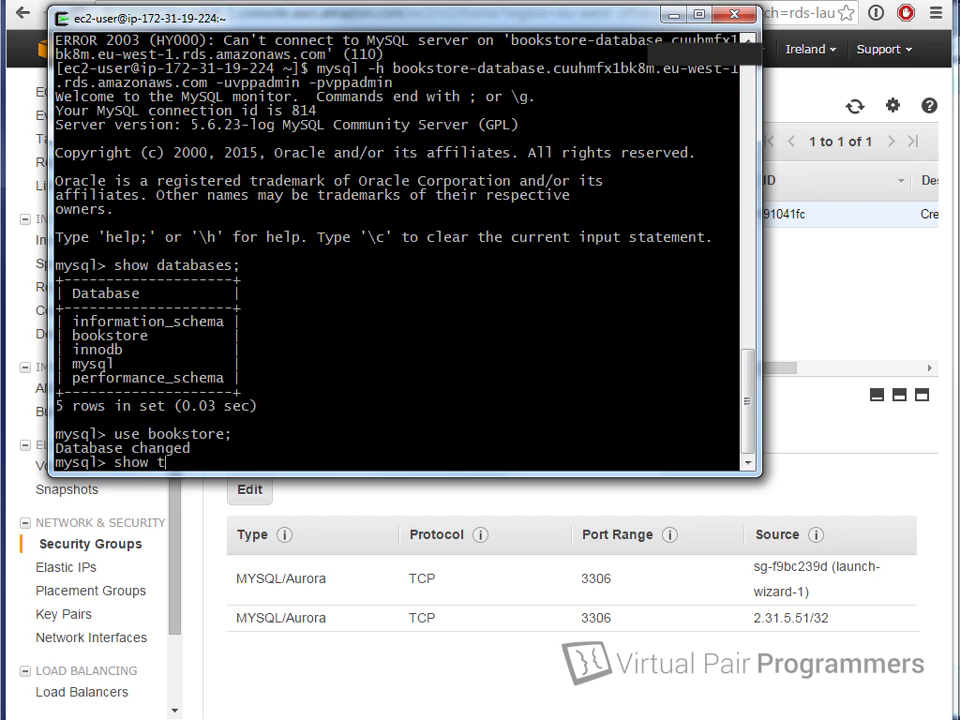
pyautogui.write('abls;')
pyautogui.press('Return')
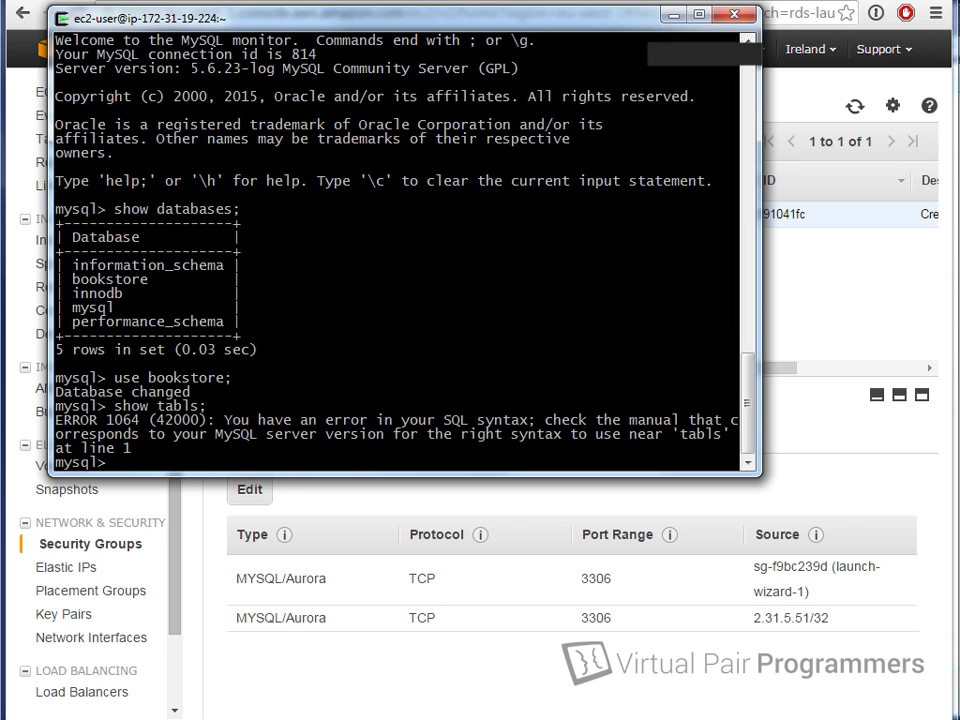
pyautogui.press('Up')
pyautogui.write('e')
pyautogui.press('Return')
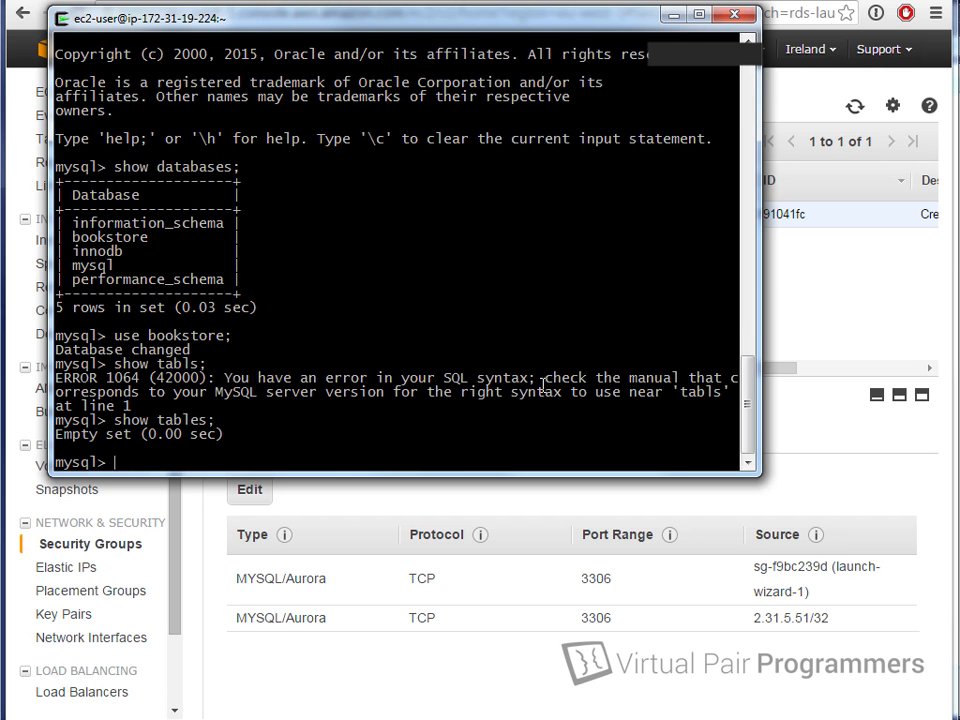
pyautogui.moveTo(542, 19); pyautogui.dragTo(712, 57)
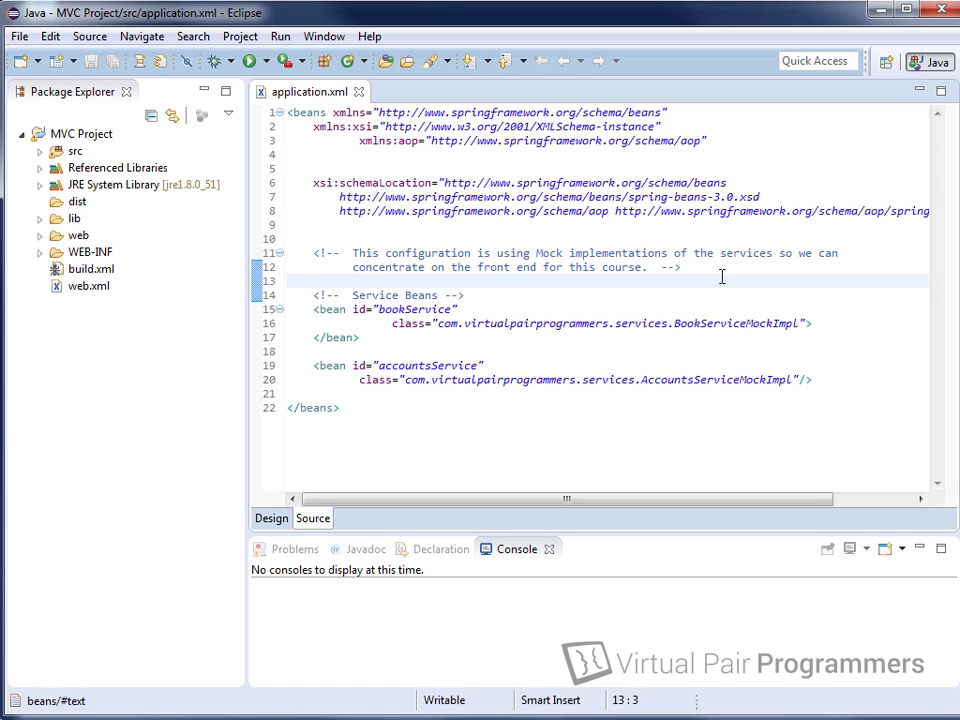
# Step: Review application.xml's bookService and accountsService beans and their mock implementation classes
pyautogui.click(313, 310)
pyautogui.click(320, 366)
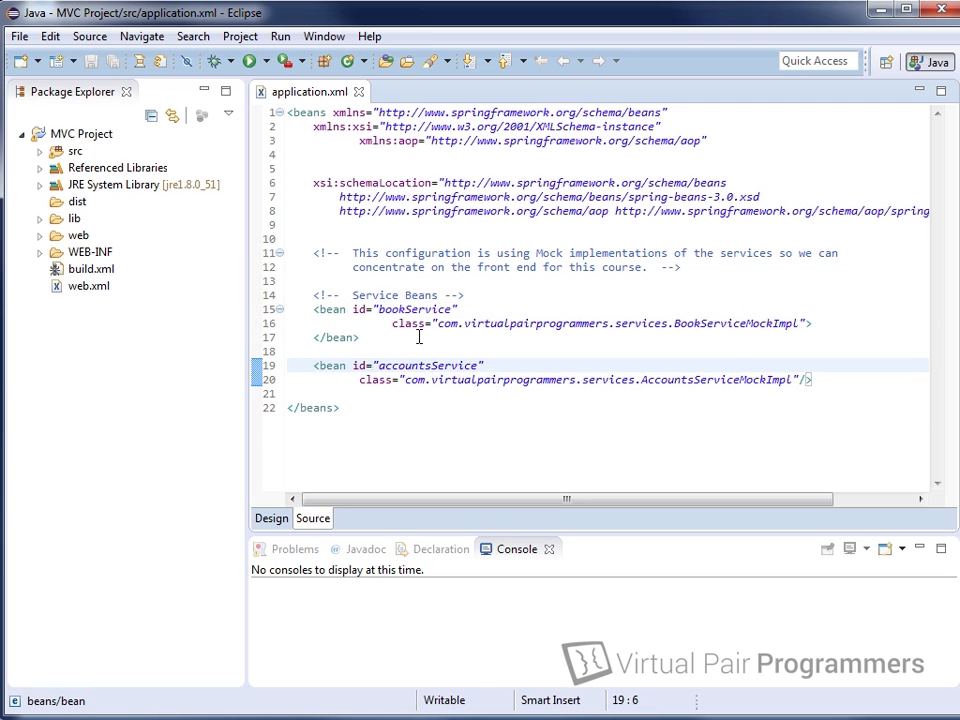
pyautogui.click(741, 377)
pyautogui.click(742, 323)
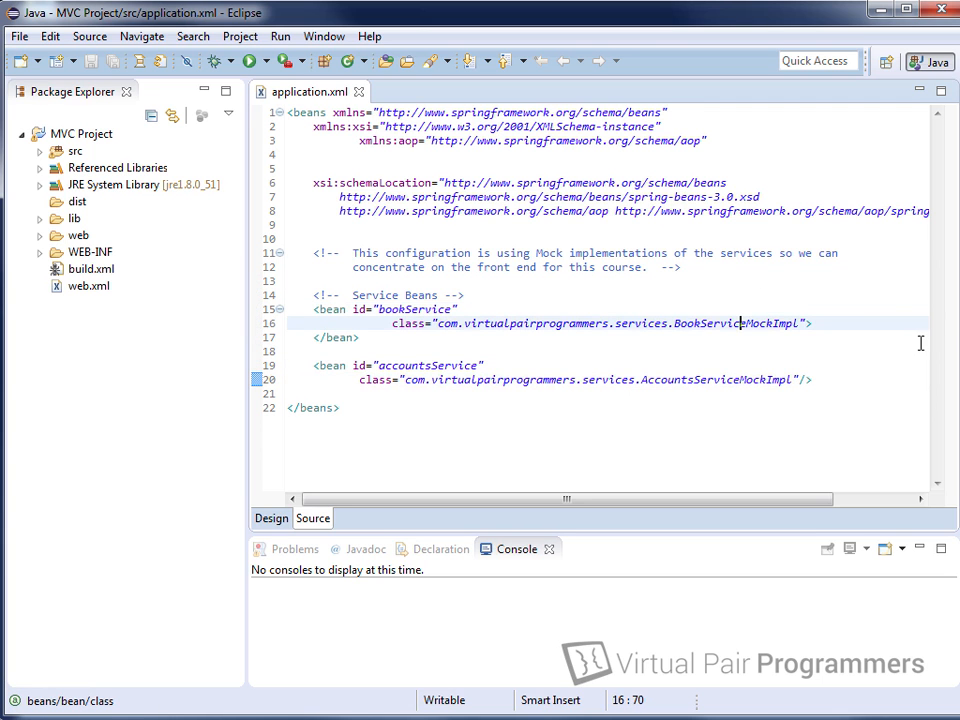
pyautogui.press('End')
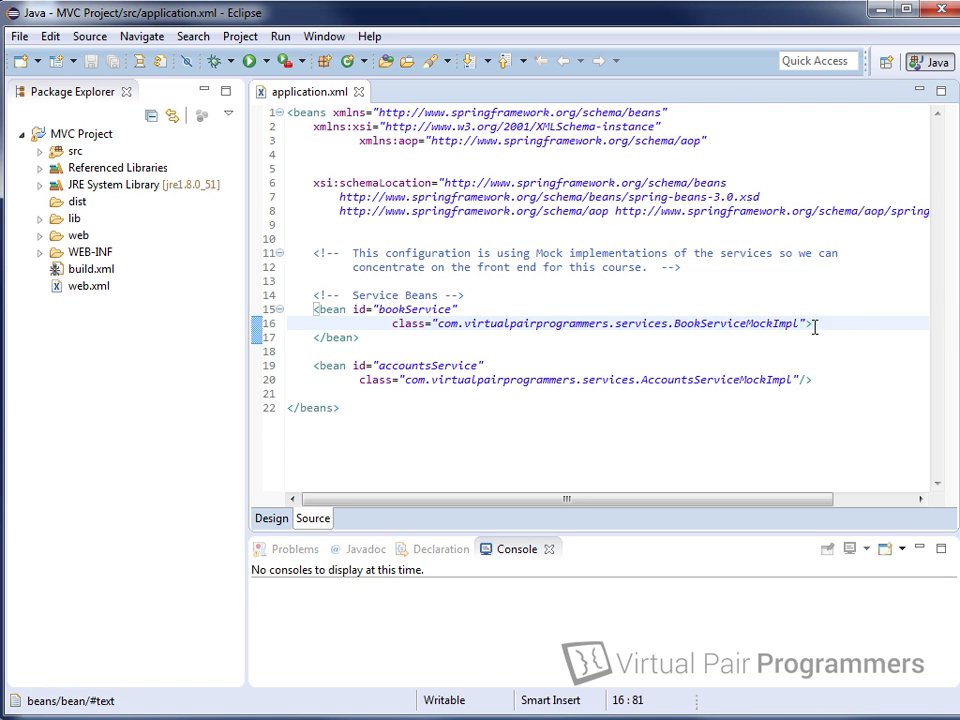
pyautogui.moveTo(790, 319)
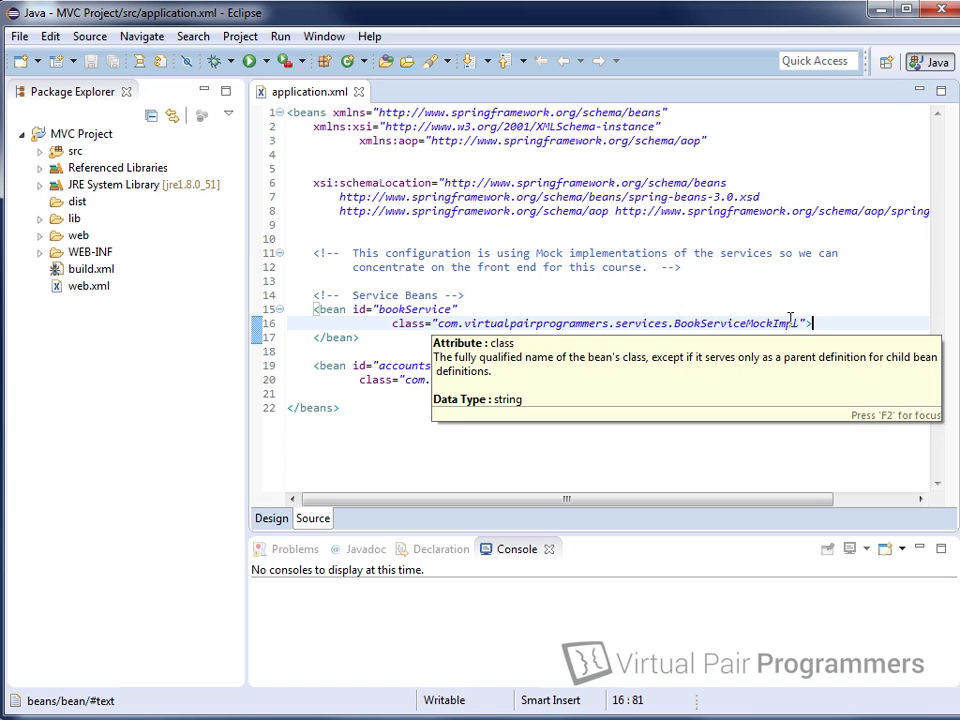
# Step: Open BookServiceMockImpl.java from com.virtualpairprogrammers.services and scroll through its test books
pyautogui.click(40, 151)
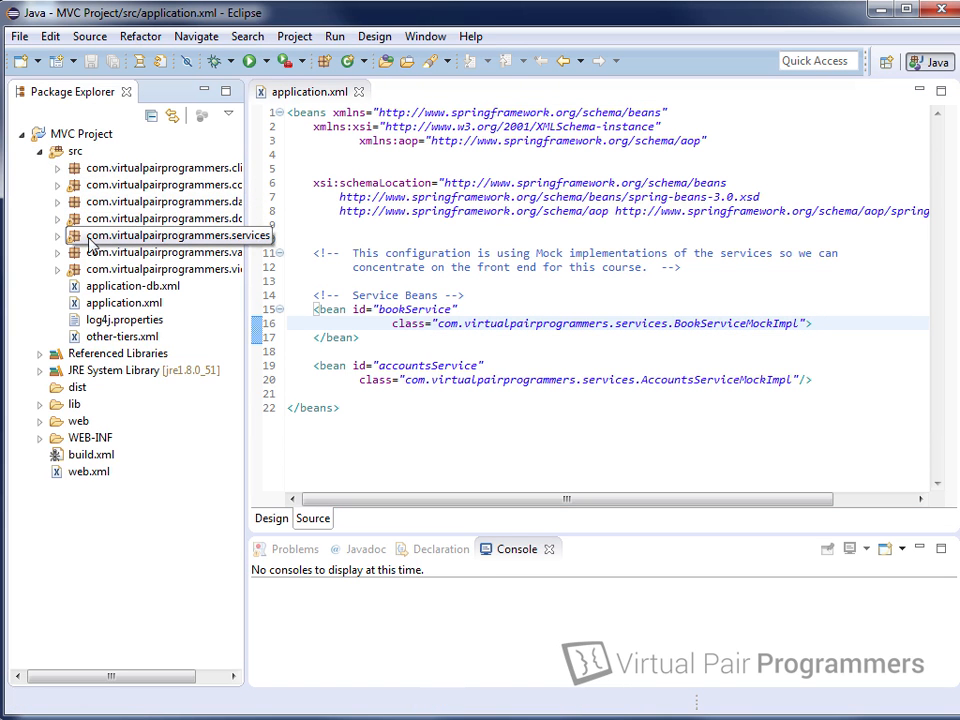
pyautogui.click(57, 237)
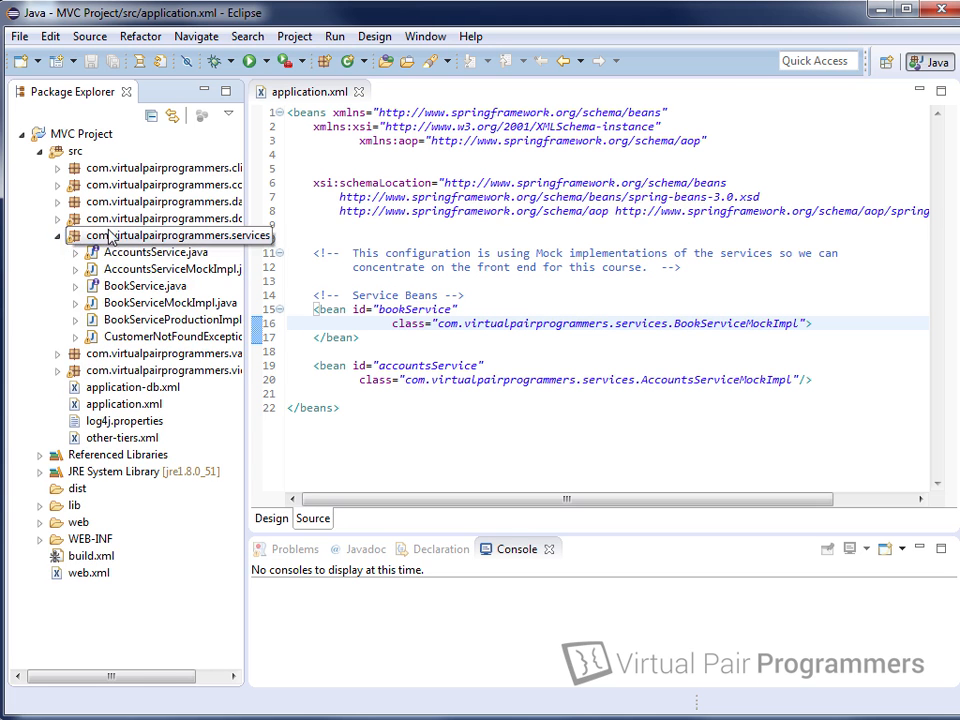
pyautogui.doubleClick(170, 303)
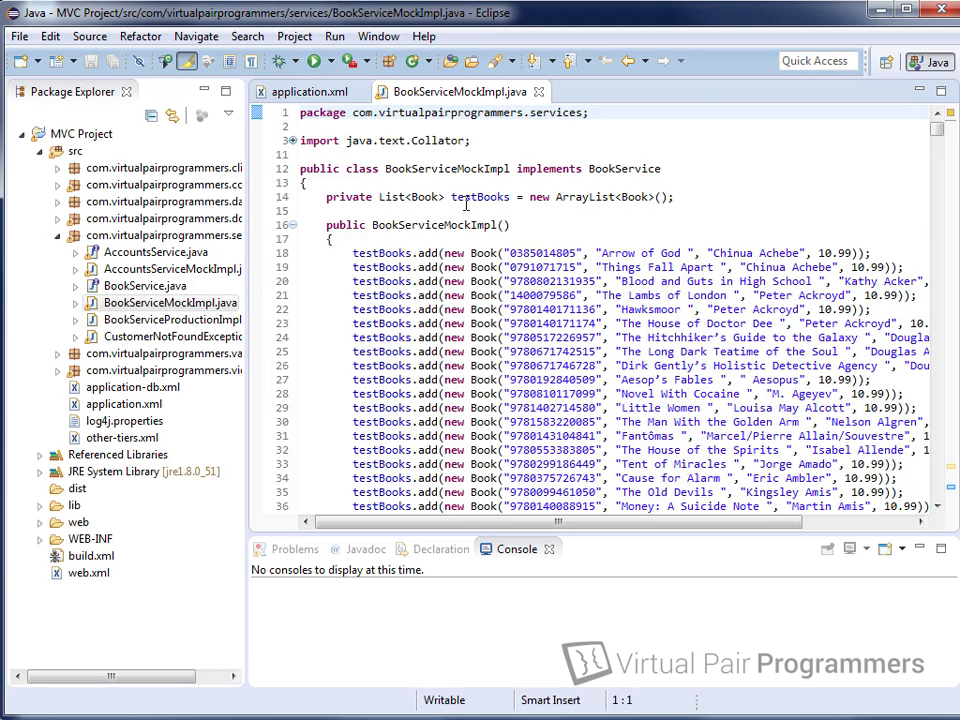
pyautogui.moveTo(940, 122); pyautogui.dragTo(940, 160)
# Step: Close BookServiceMockImpl.java and open application-db.xml maximized in the editor
pyautogui.click(538, 91)
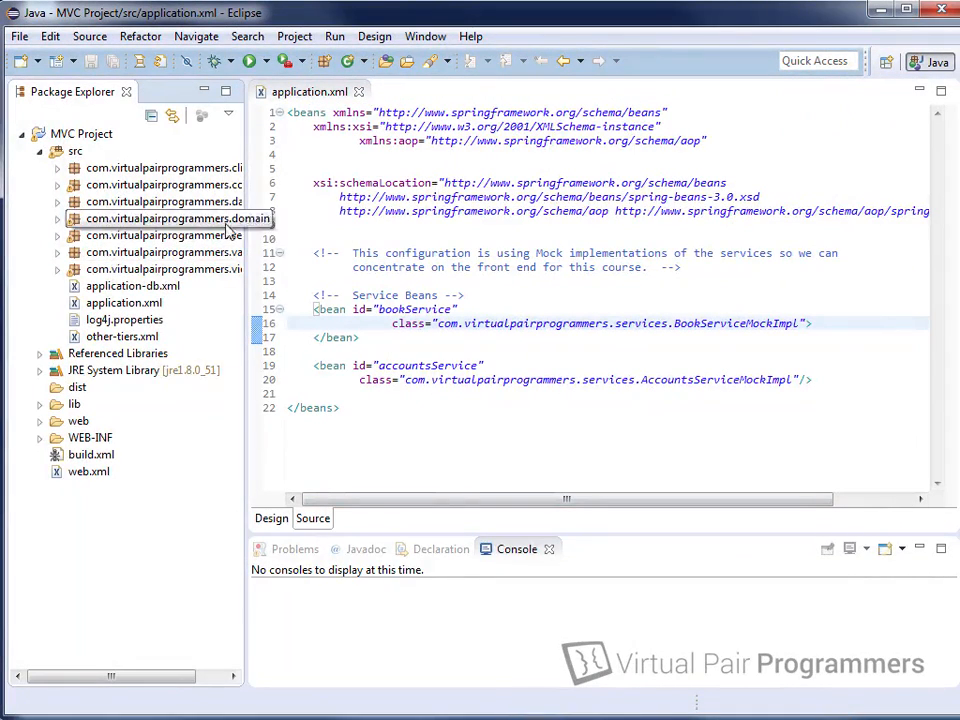
pyautogui.click(176, 288)
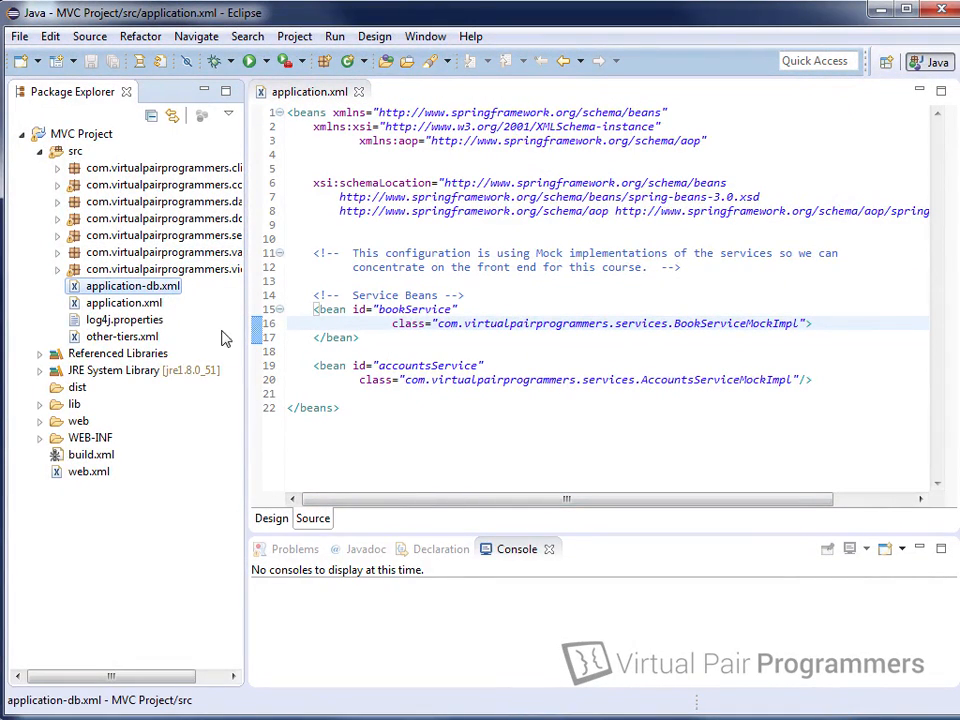
pyautogui.doubleClick(148, 288)
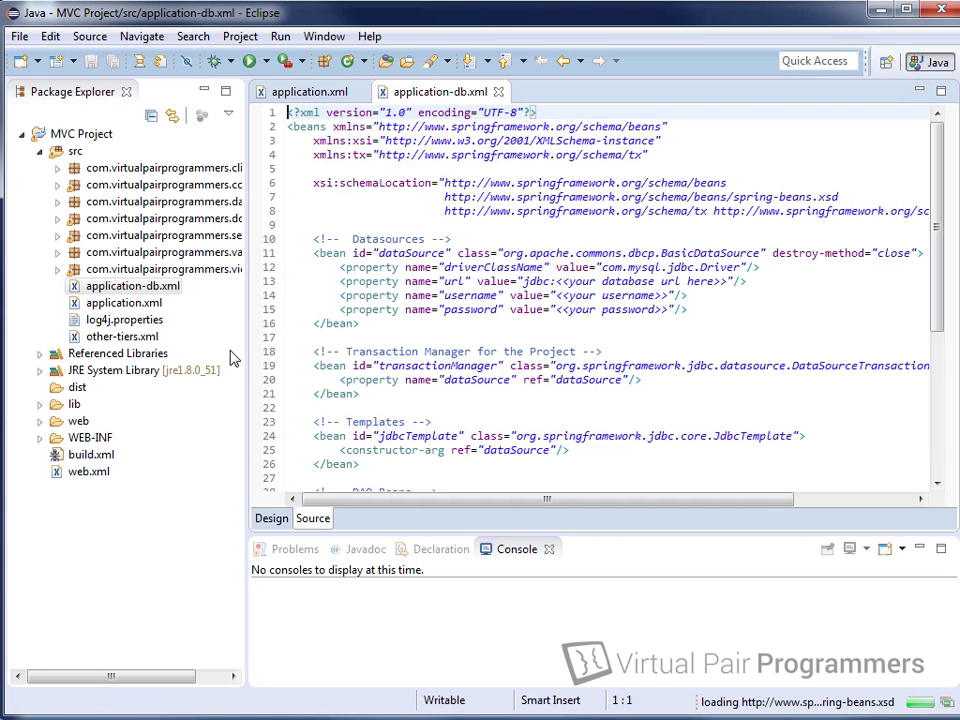
pyautogui.doubleClick(466, 96)
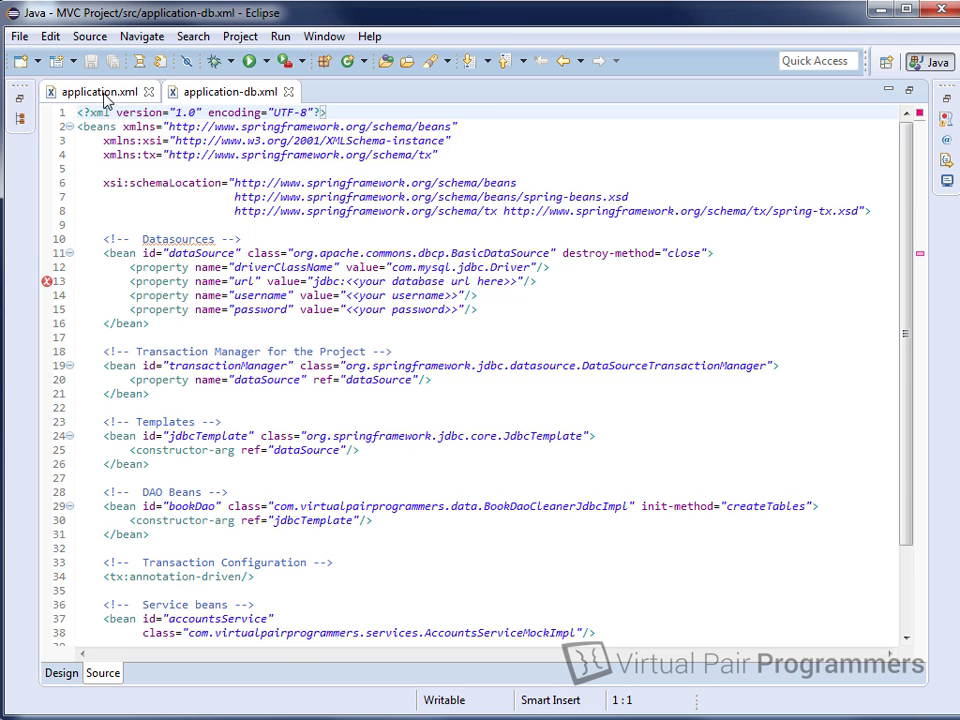
# Step: Review the bookDao bean's BookDaoCleanerJdbcImpl class and init-method, then restore the surrounding panels
pyautogui.moveTo(905, 468); pyautogui.dragTo(908, 570)
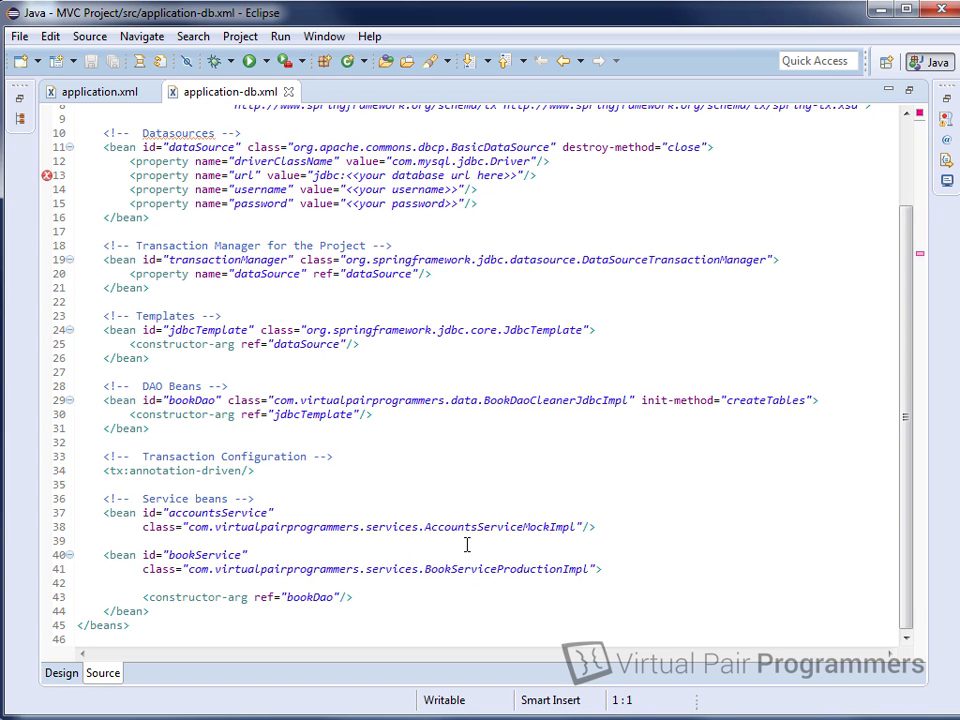
pyautogui.scroll(1, 428, 515)
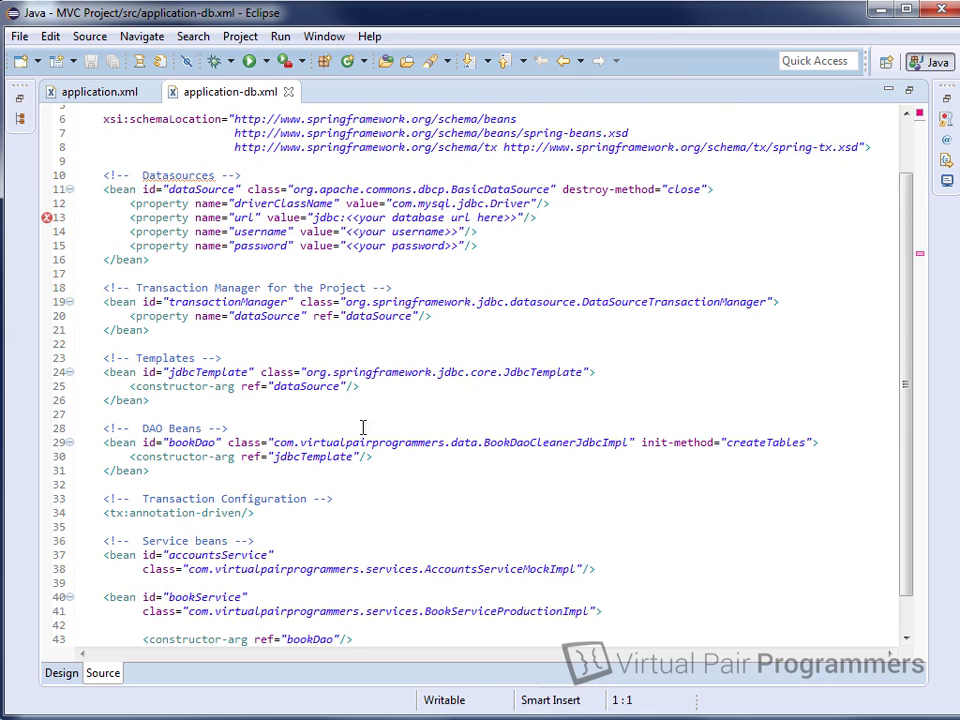
pyautogui.click(170, 441)
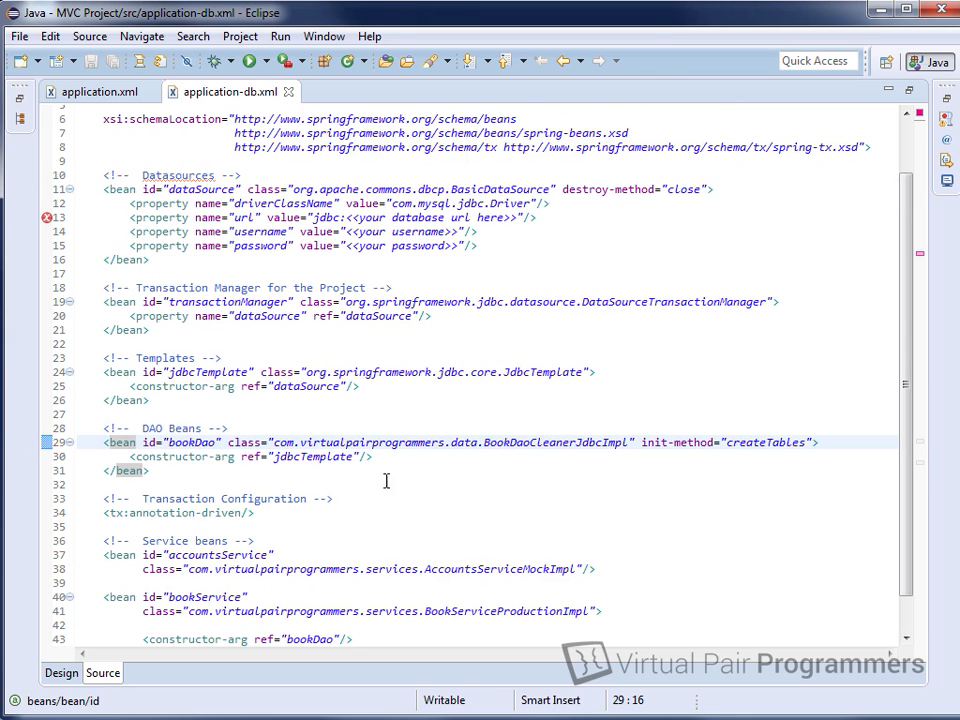
pyautogui.click(698, 446)
pyautogui.scroll(-1, 557, 450)
pyautogui.scroll(1, 510, 440)
pyautogui.scroll(-1, 494, 556)
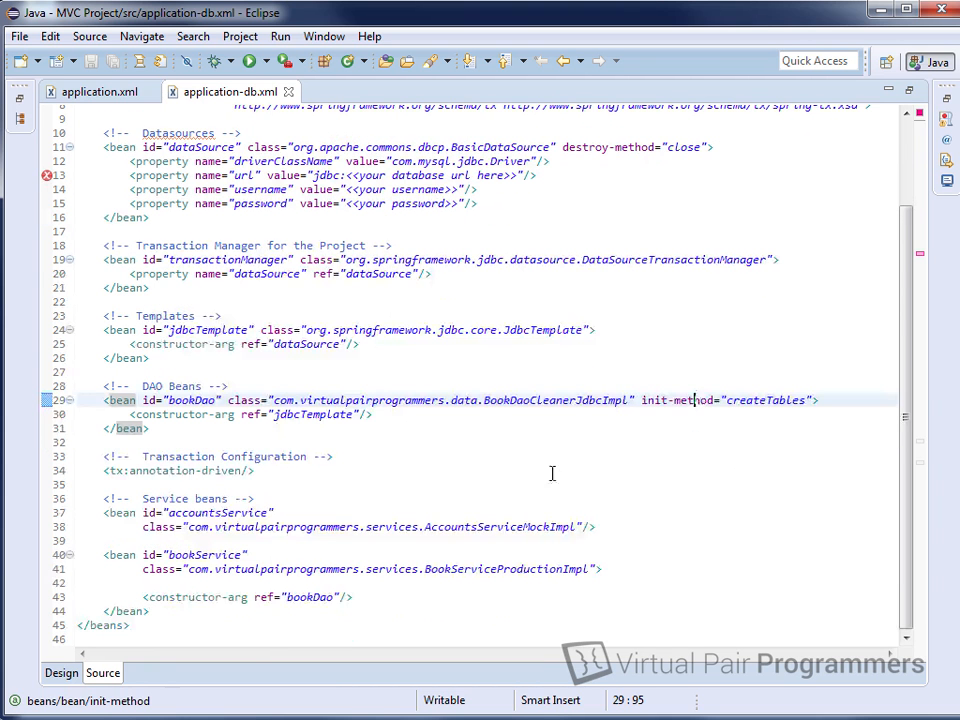
pyautogui.click(539, 400)
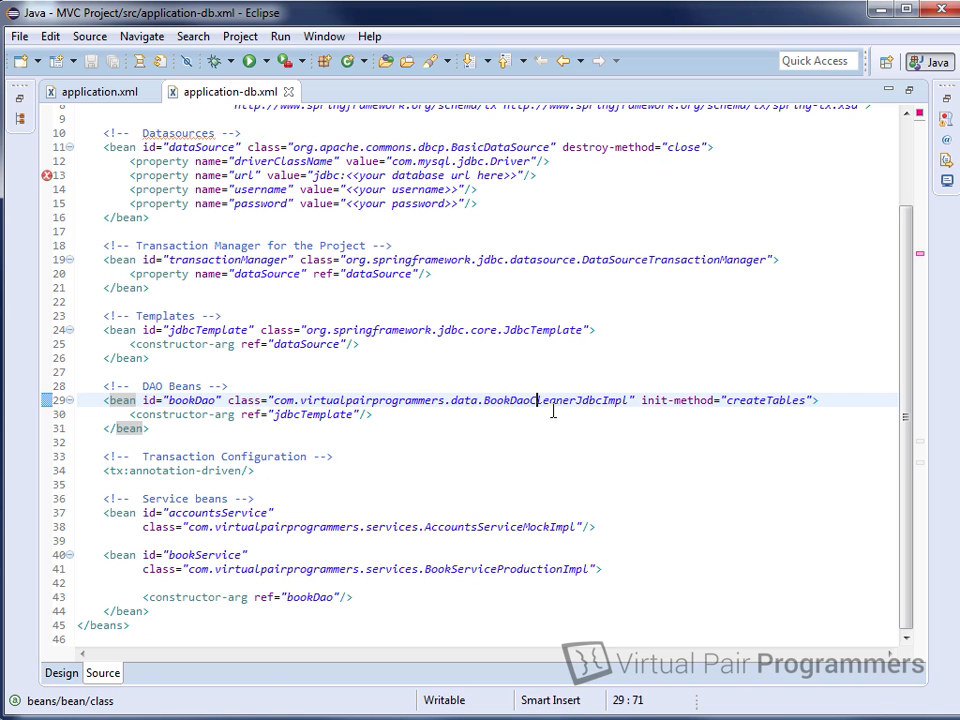
pyautogui.doubleClick(253, 91)
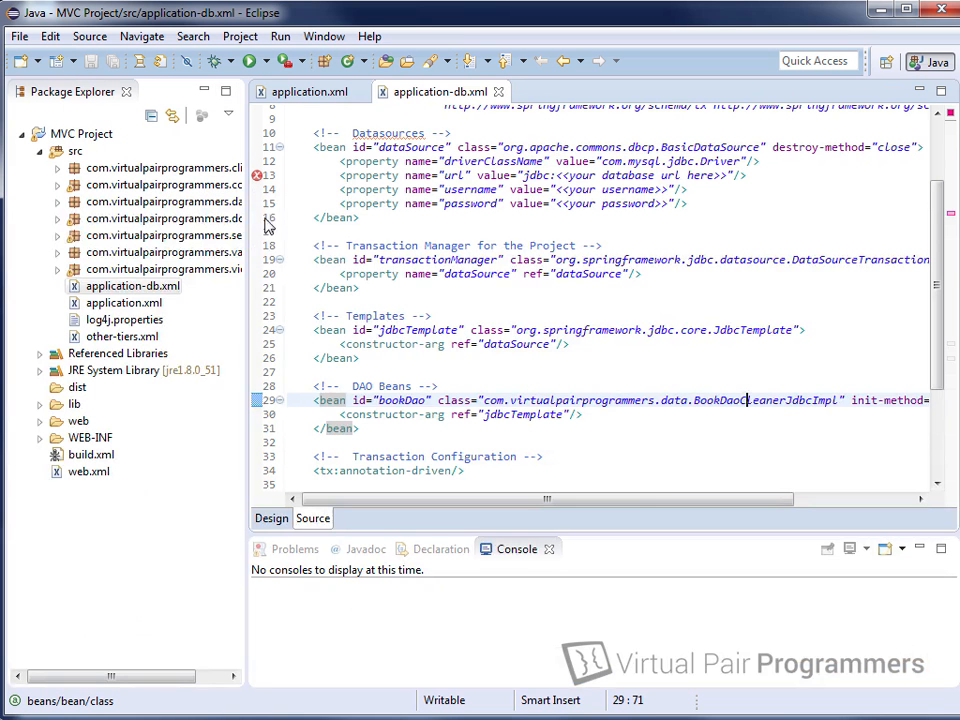
# Step: Expand the data package and open BookDaoCleanerJdbcImpl.java maximized
pyautogui.click(53, 202)
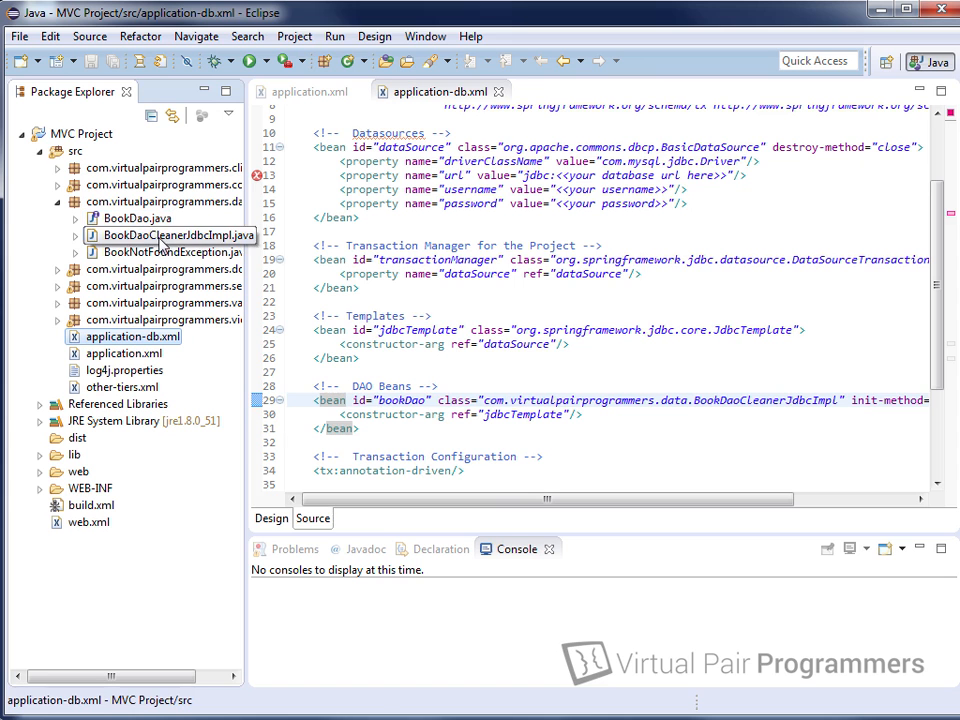
pyautogui.doubleClick(160, 243)
pyautogui.doubleClick(606, 92)
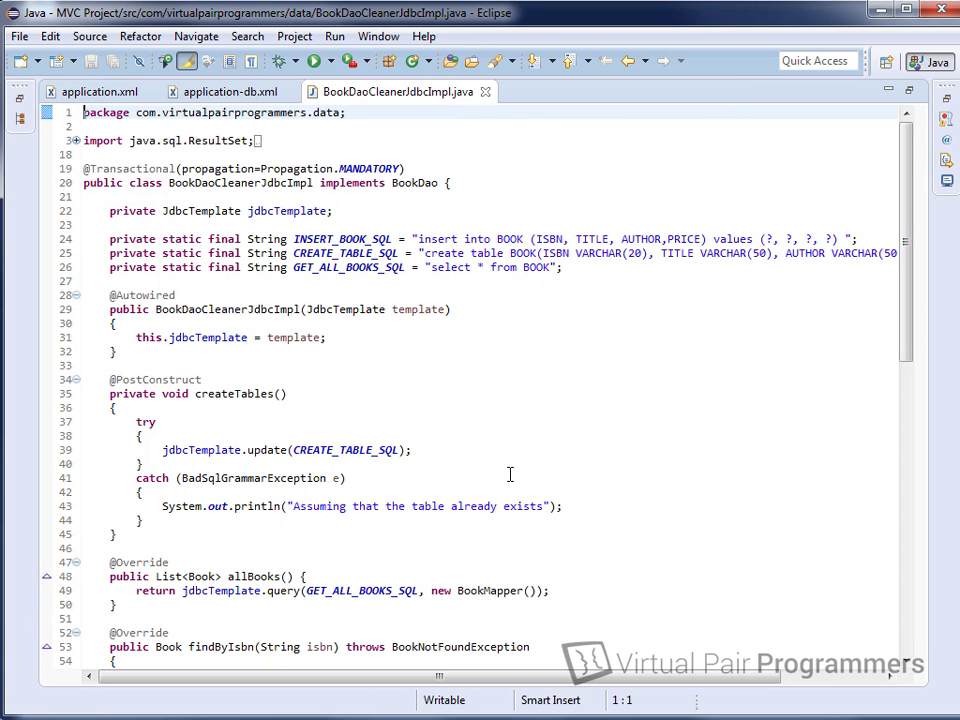
# Step: Inspect the INSERT_BOOK_SQL, CREATE_TABLE_SQL and GET_ALL_BOOKS_SQL strings, then close the file and restore the layout
pyautogui.click(415, 239)
pyautogui.click(424, 255)
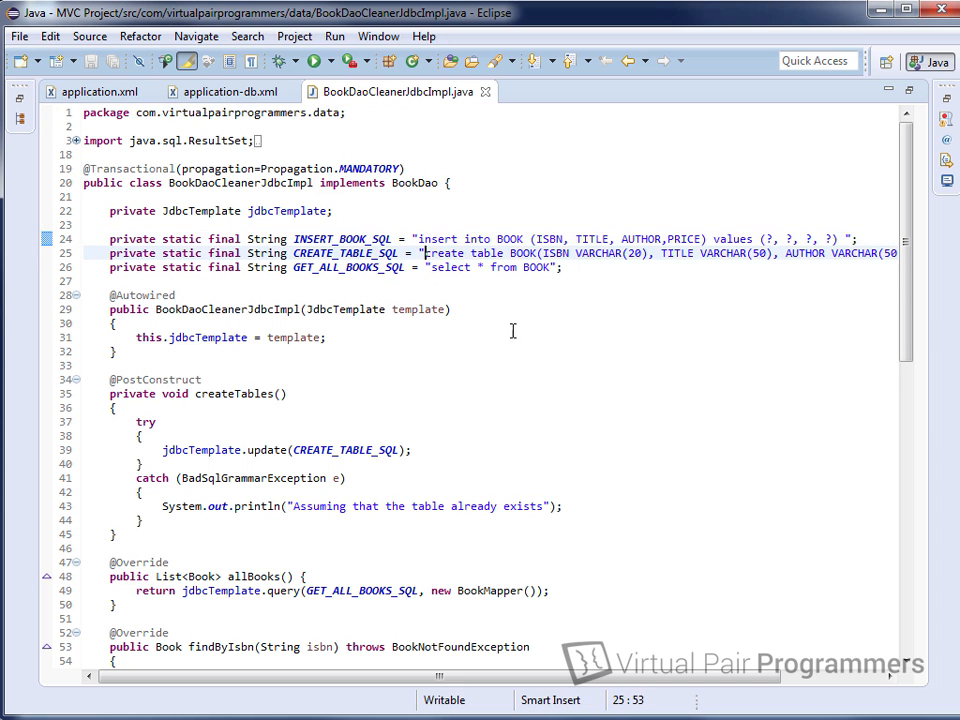
pyautogui.click(427, 268)
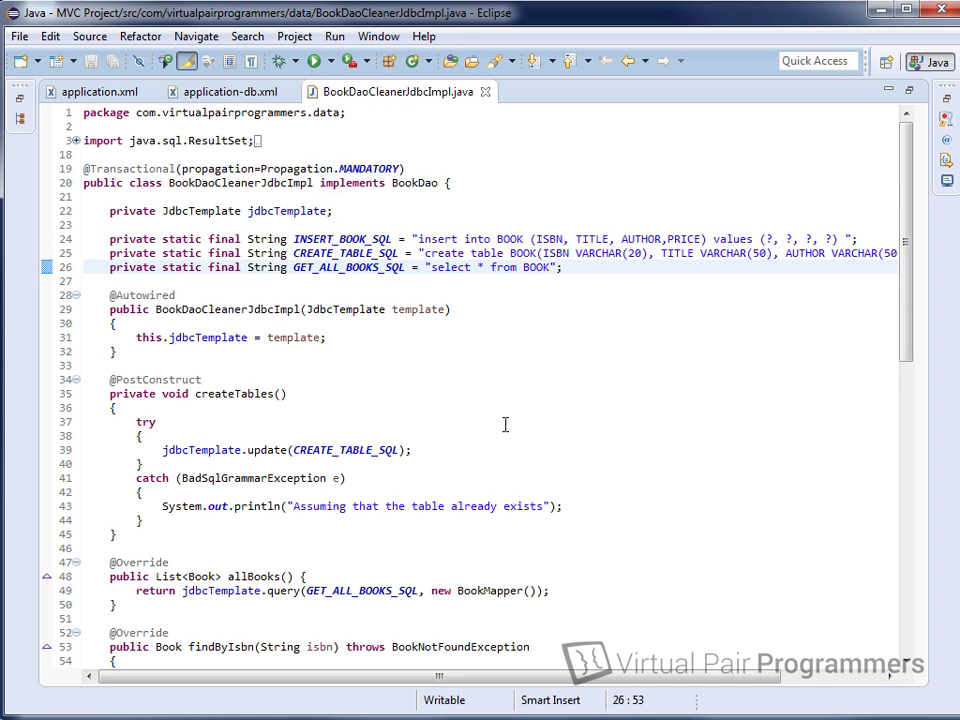
pyautogui.scroll(-16, 508, 422)
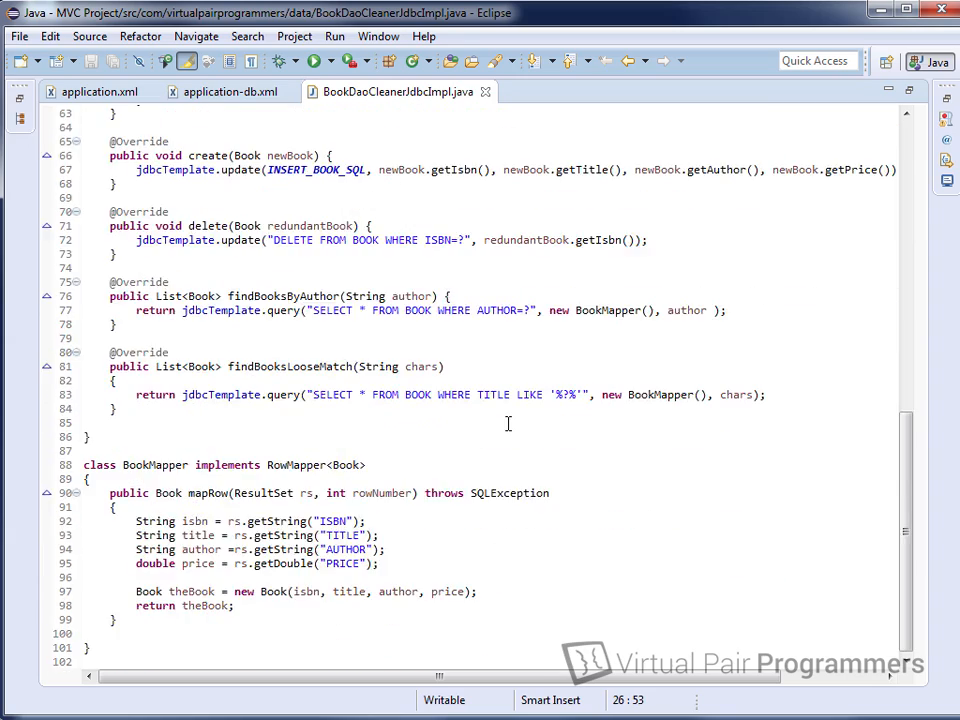
pyautogui.scroll(16, 508, 422)
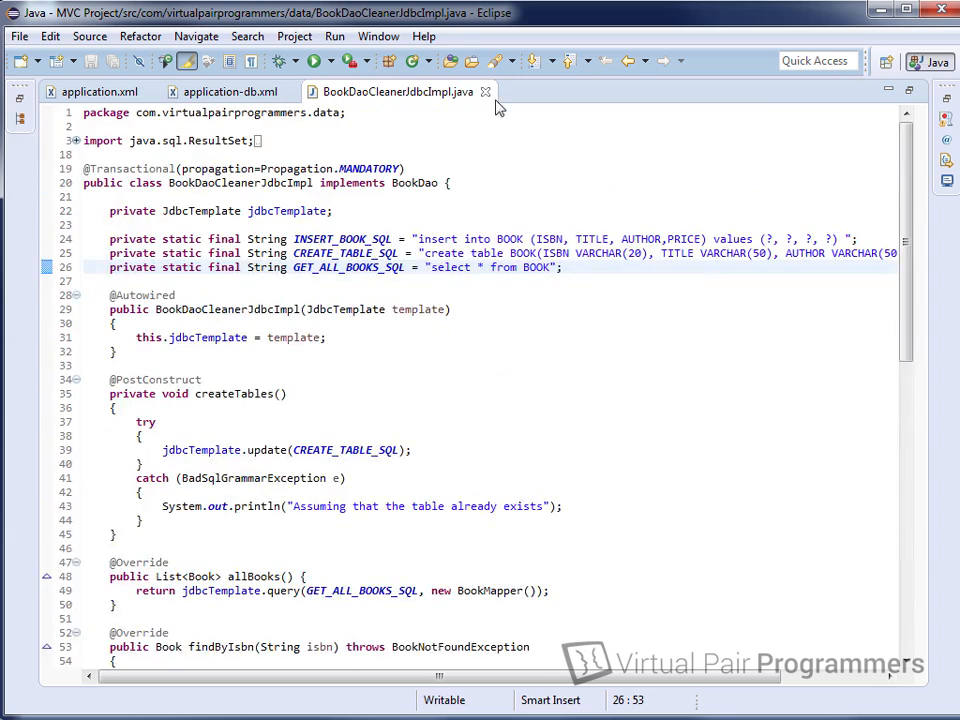
pyautogui.click(485, 91)
pyautogui.hotkey('ctrl', 'm')
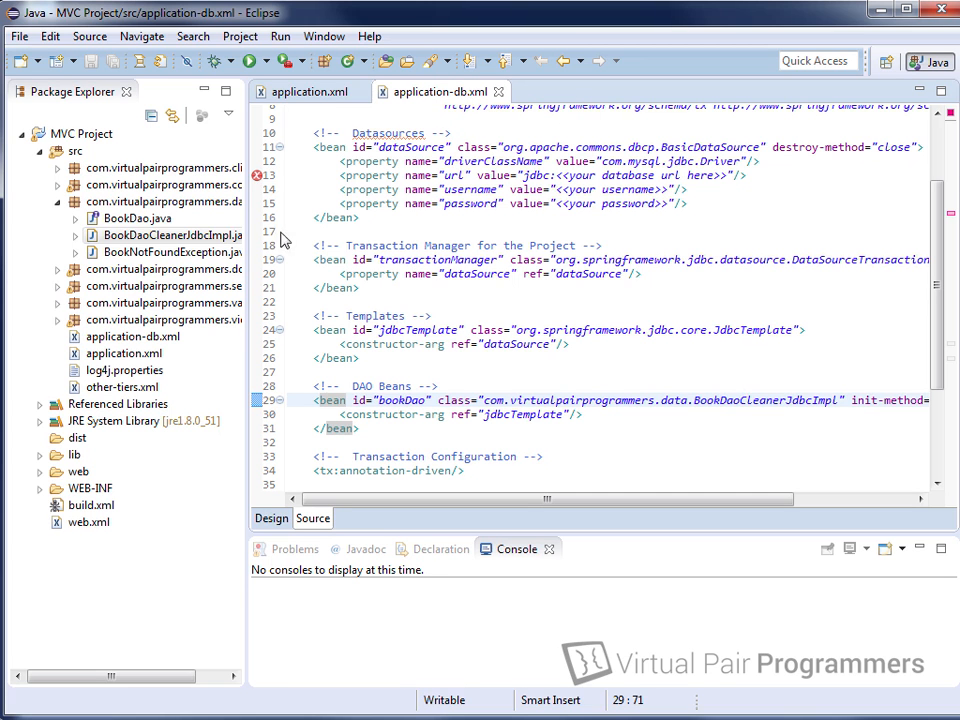
# Step: Rename application.xml to application-no-db.xml via Refactor > Rename
pyautogui.rightClick(122, 356)
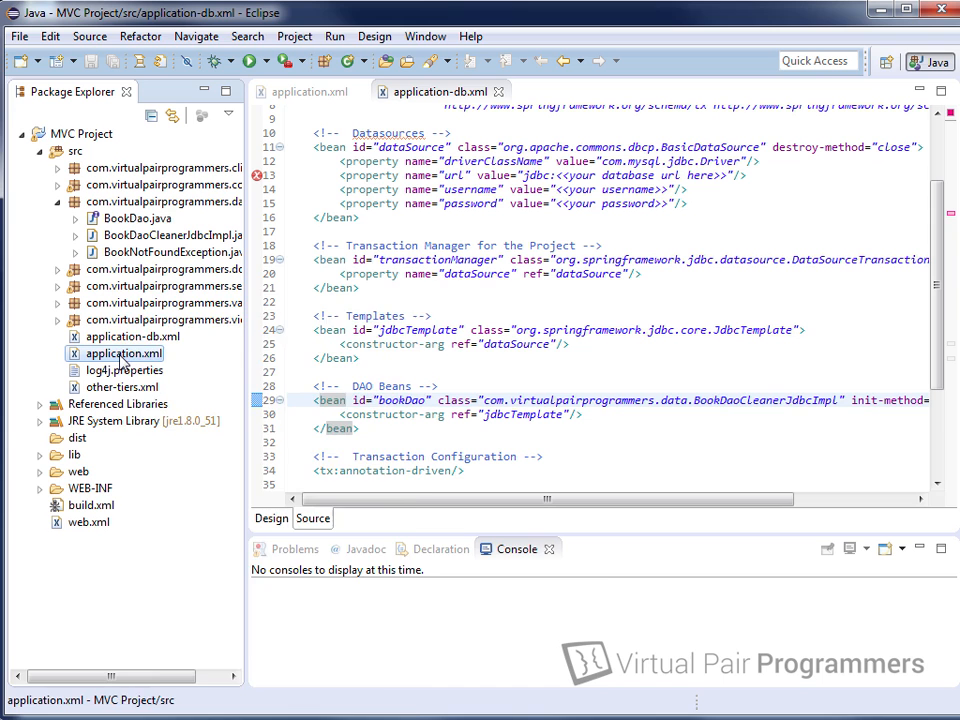
pyautogui.moveTo(400, 560)
pyautogui.click(472, 562)
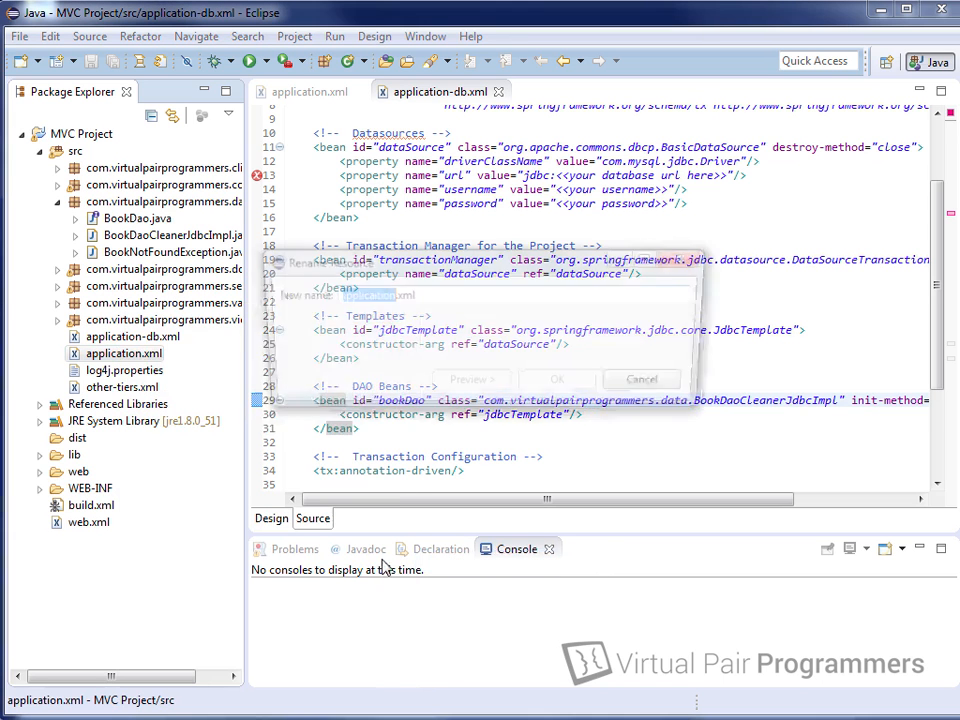
pyautogui.click(388, 296)
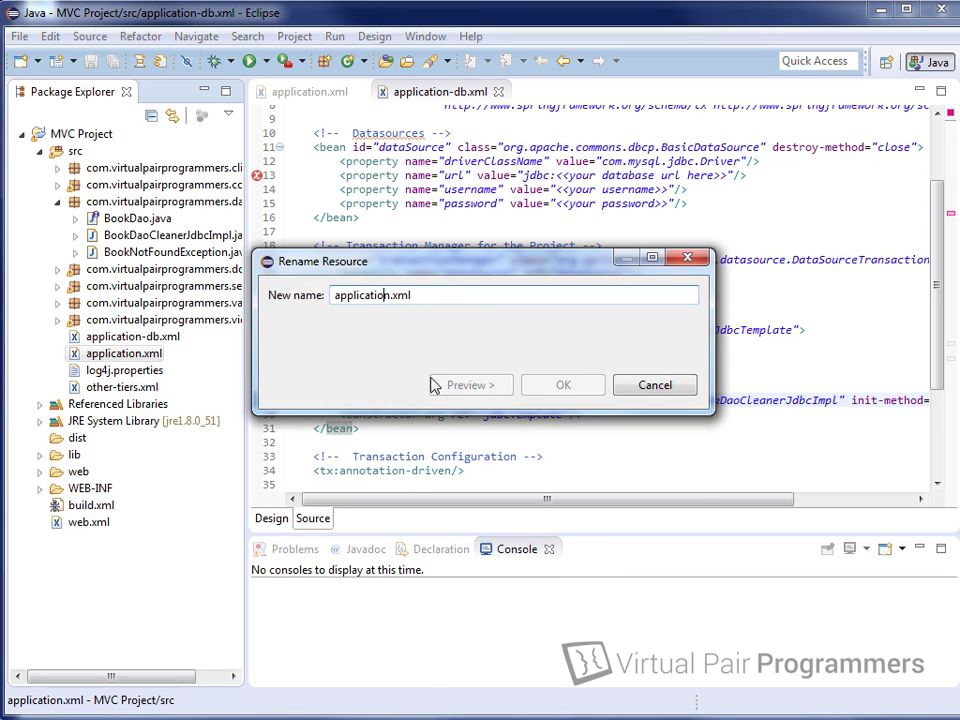
pyautogui.write('-no')
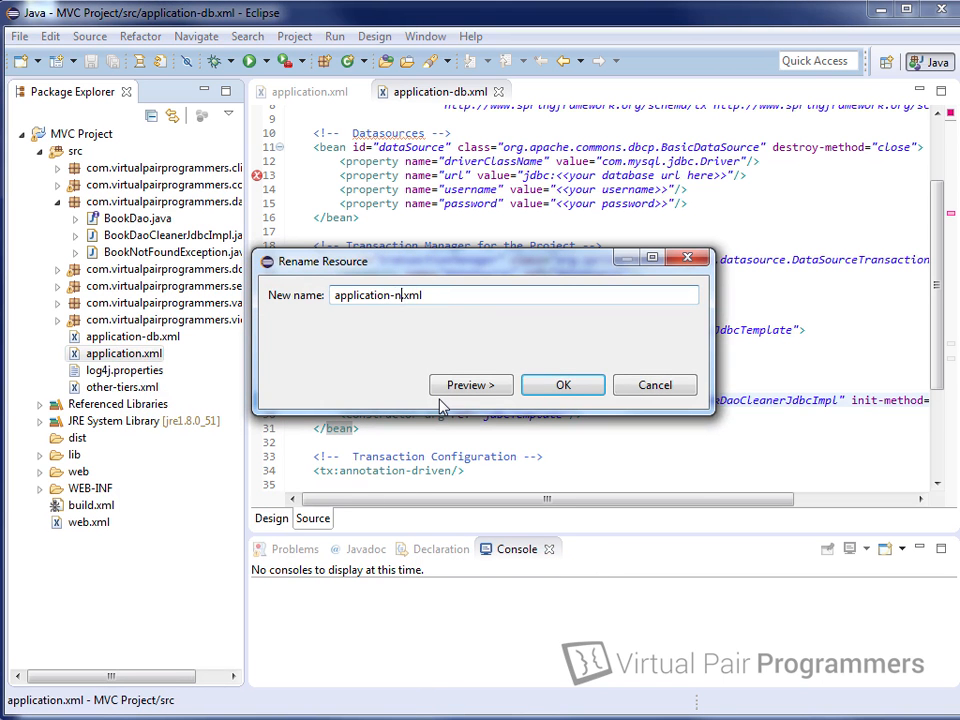
pyautogui.write('-db')
pyautogui.click(558, 386)
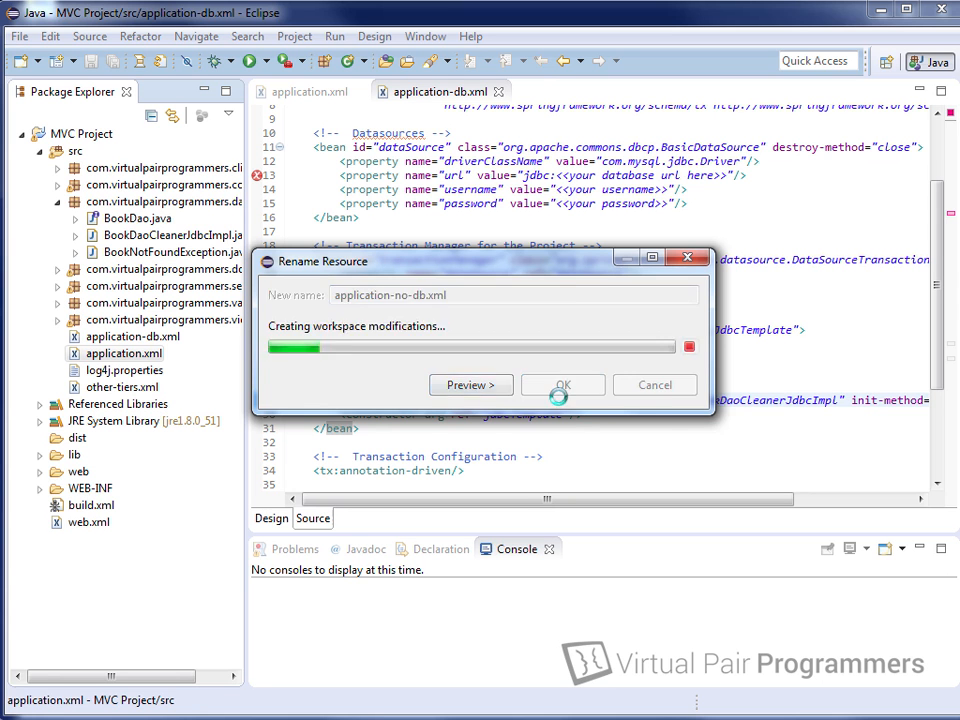
# Step: Rename application-db.xml to application.xml the same way
pyautogui.rightClick(152, 337)
pyautogui.moveTo(390, 560)
pyautogui.click(497, 561)
pyautogui.press('Right')
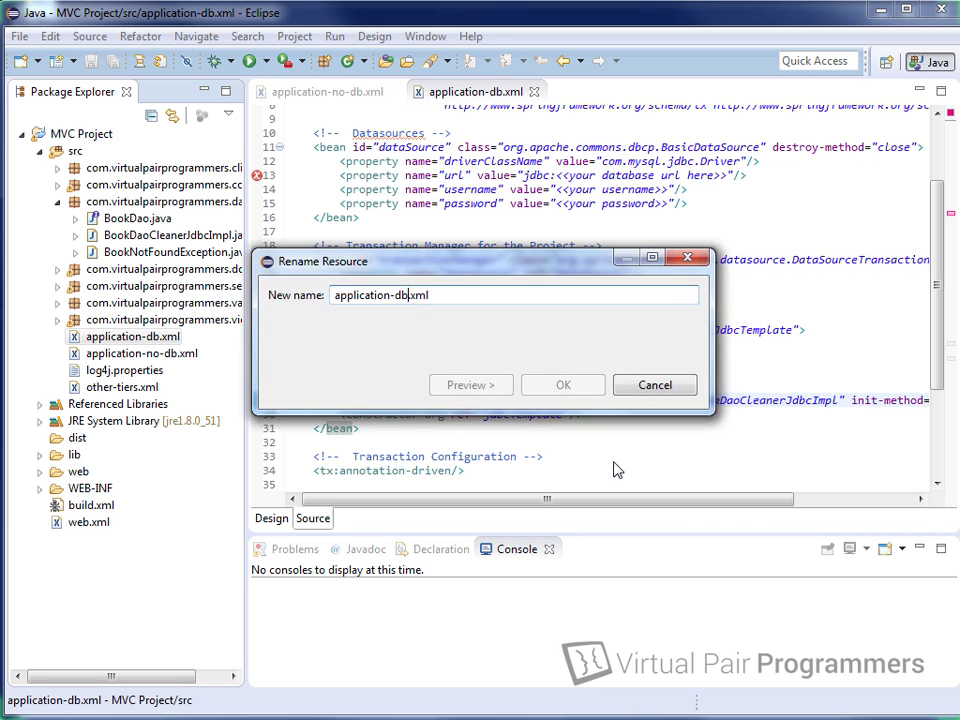
pyautogui.press('BackSpace')
pyautogui.press('BackSpace')
pyautogui.press('Return')
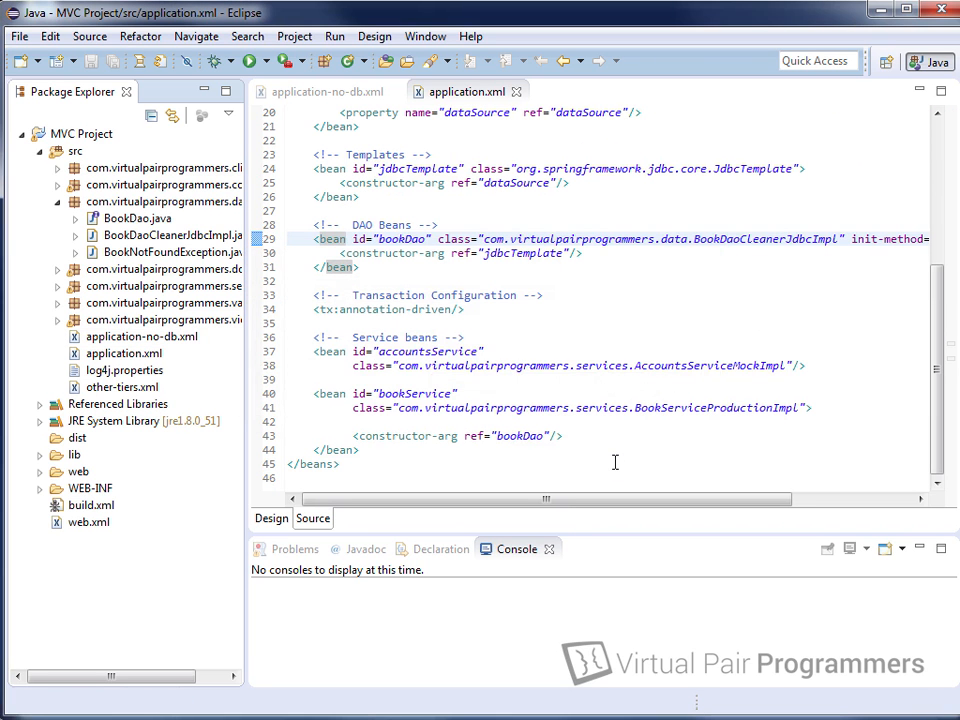
# Step: Maximize application.xml and inspect its driverClassName, url, username and password placeholder properties
pyautogui.doubleClick(478, 100)
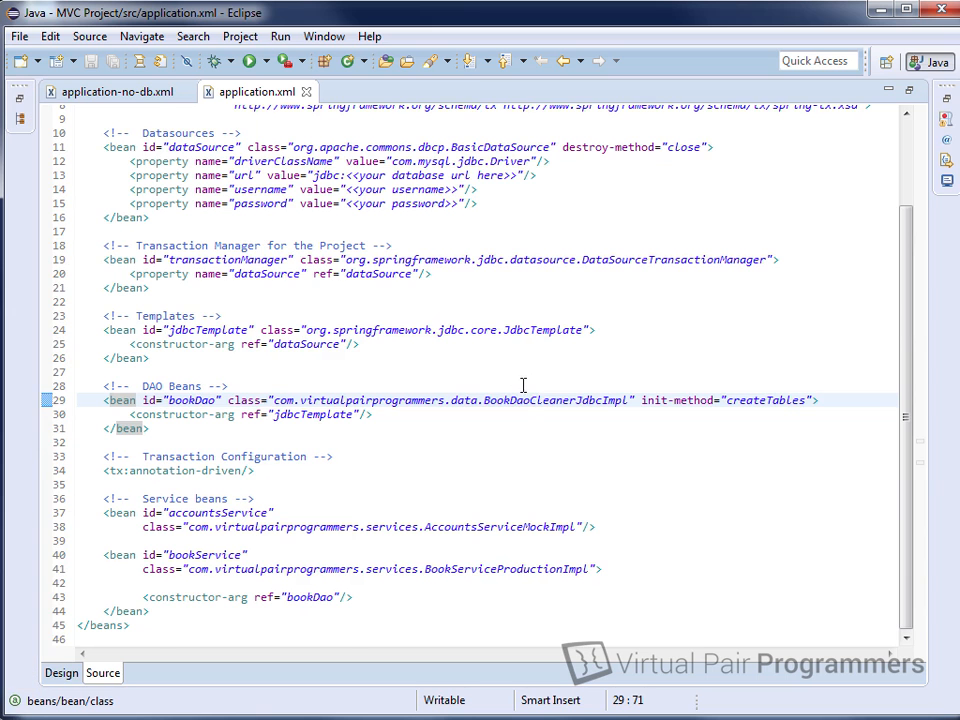
pyautogui.scroll(3, 528, 392)
pyautogui.scroll(1, 528, 392)
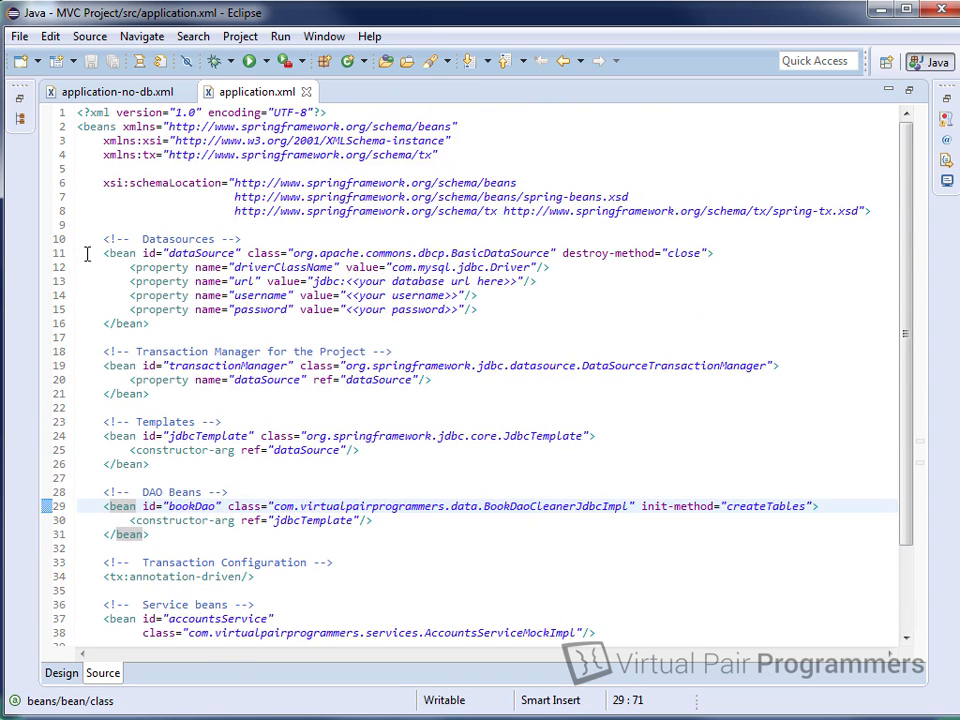
pyautogui.click(547, 281)
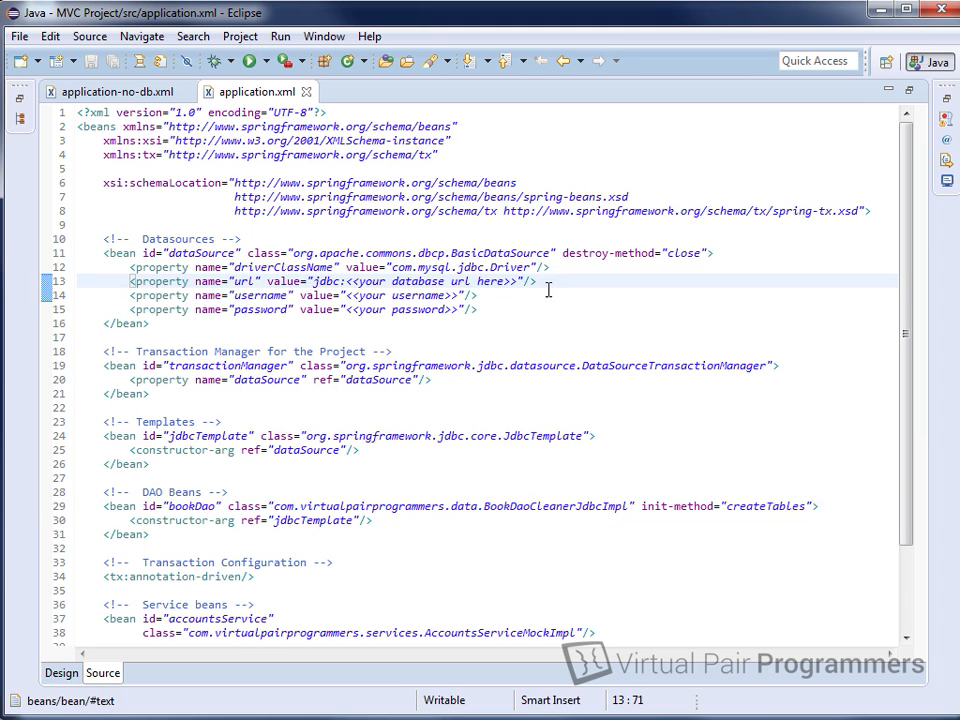
pyautogui.click(490, 300)
pyautogui.click(491, 312)
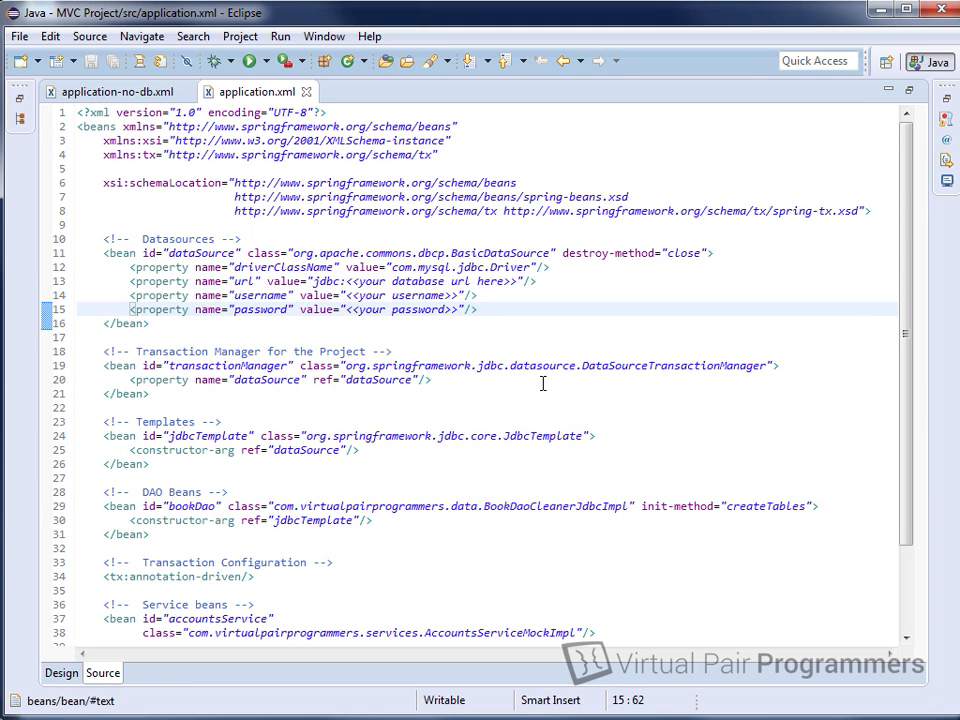
pyautogui.click(553, 278)
pyautogui.rightClick(559, 268)
pyautogui.press('Escape')
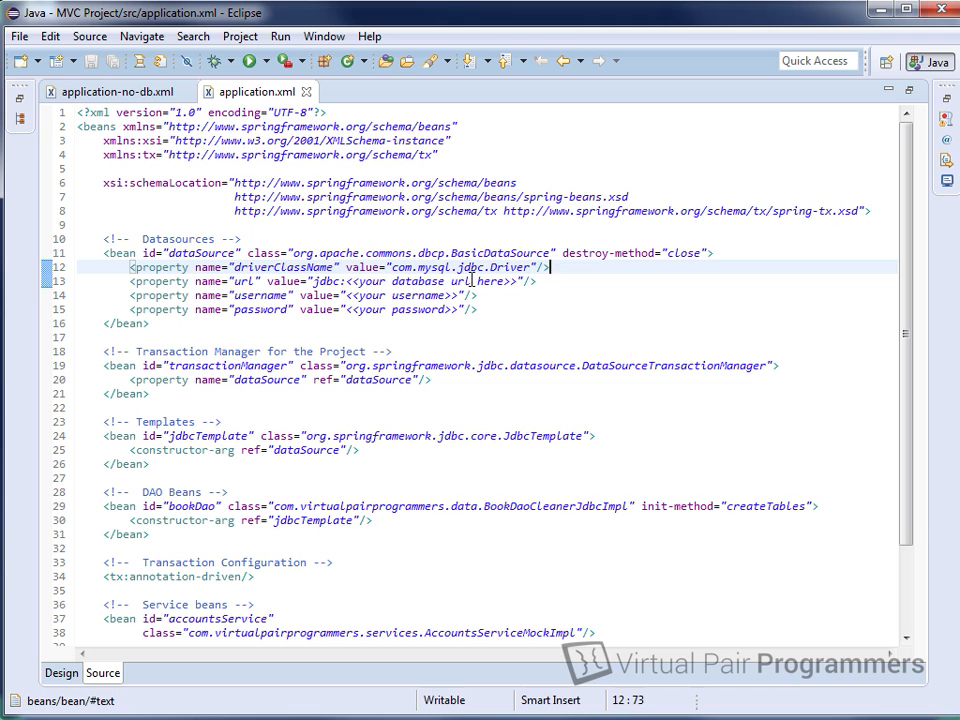
pyautogui.doubleClick(265, 92)
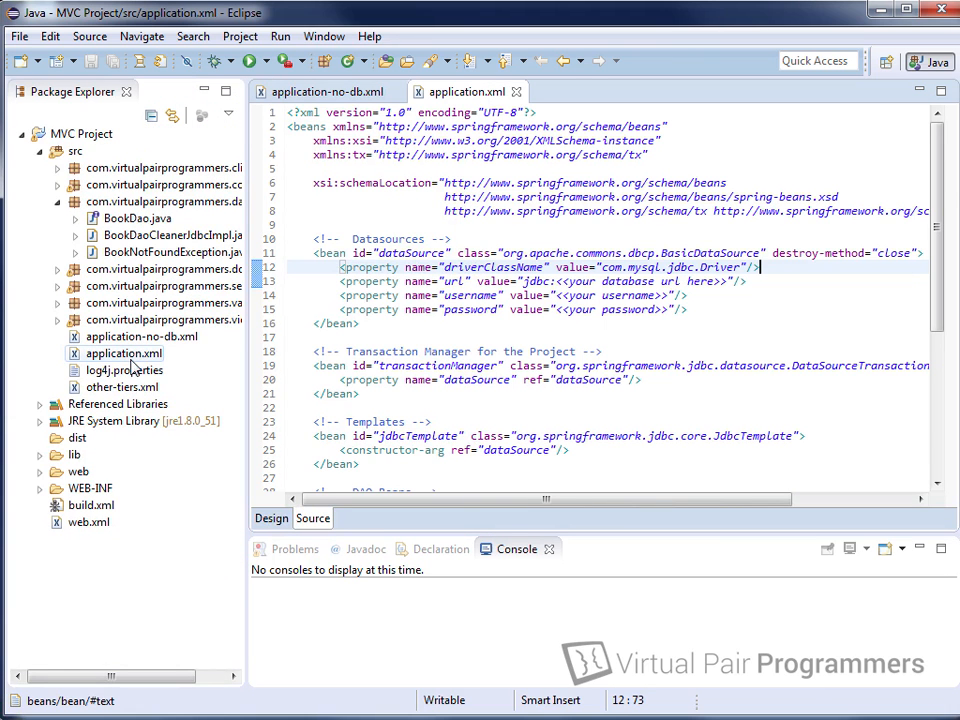
pyautogui.click(40, 455)
pyautogui.moveTo(231, 332); pyautogui.dragTo(247, 425)
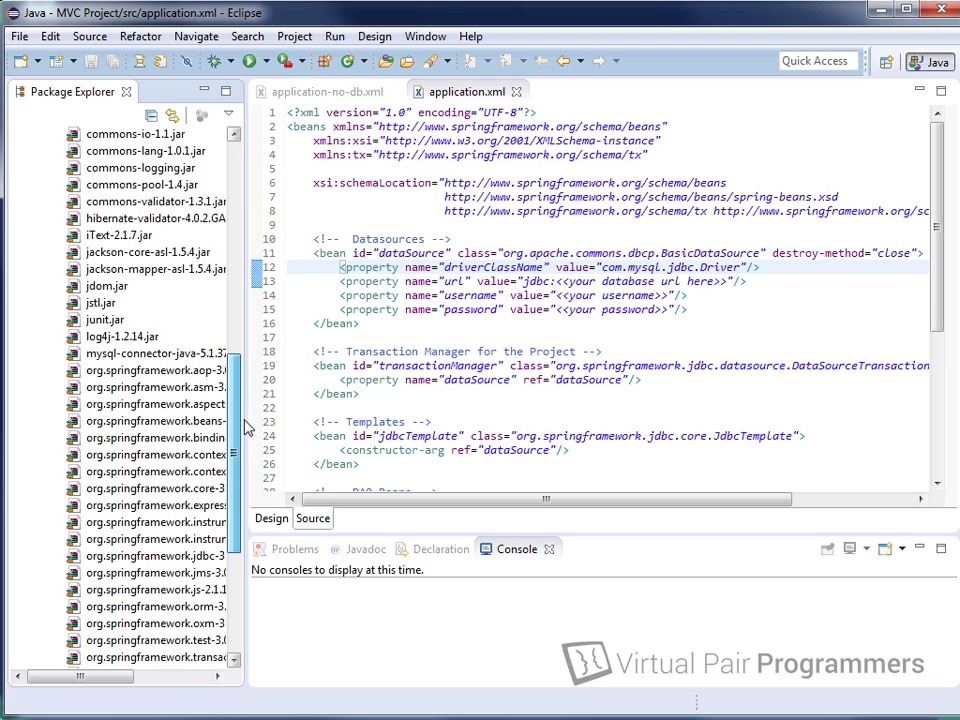
pyautogui.click(115, 354)
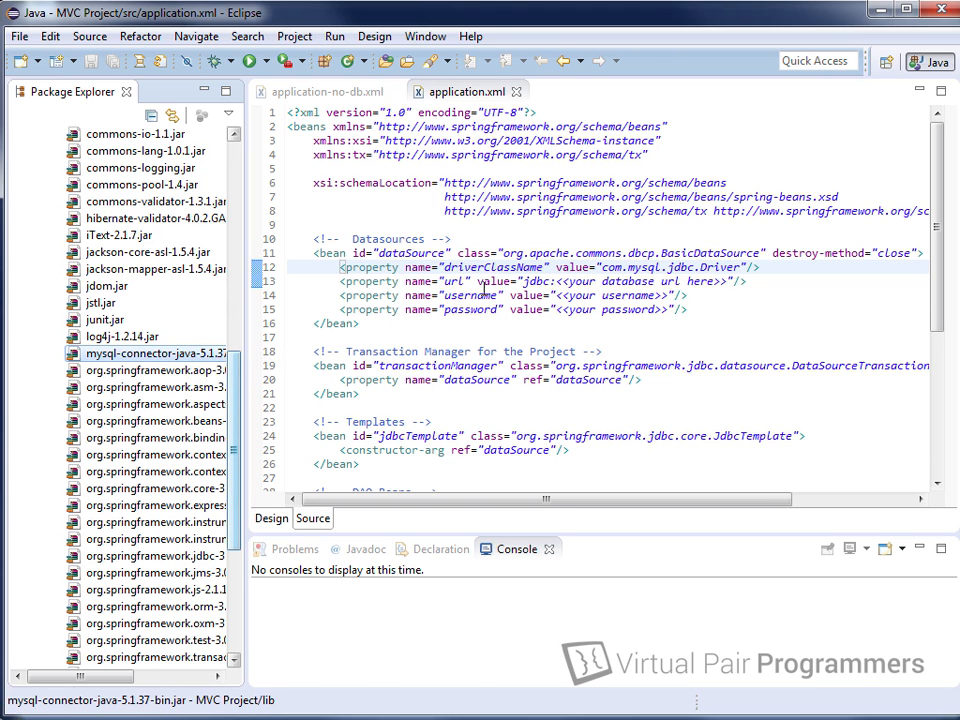
pyautogui.doubleClick(474, 95)
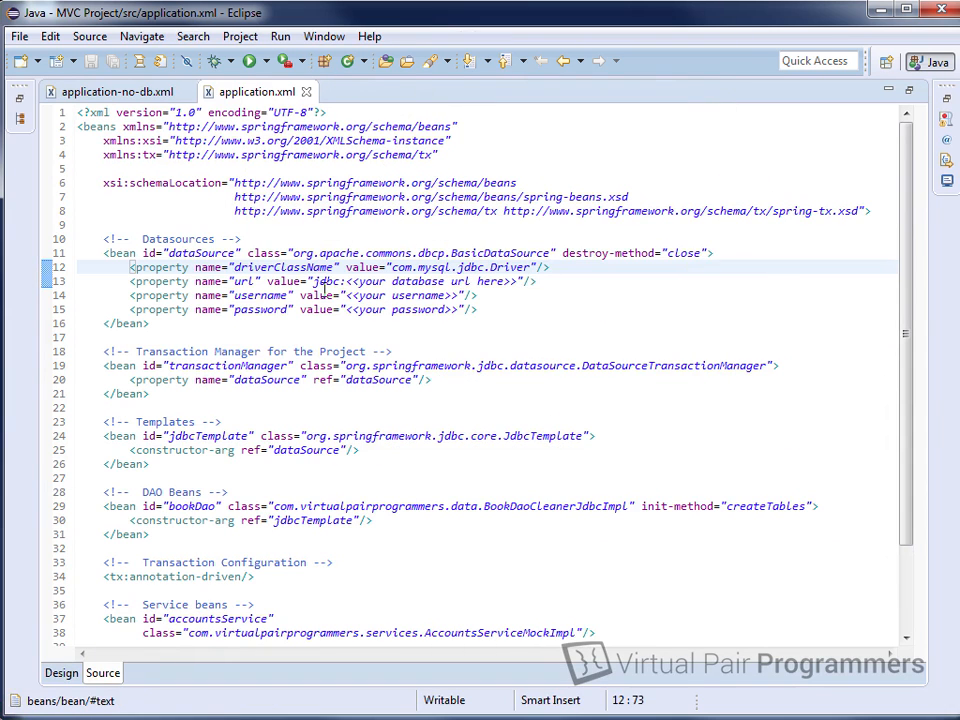
pyautogui.moveTo(349, 281); pyautogui.dragTo(519, 281)
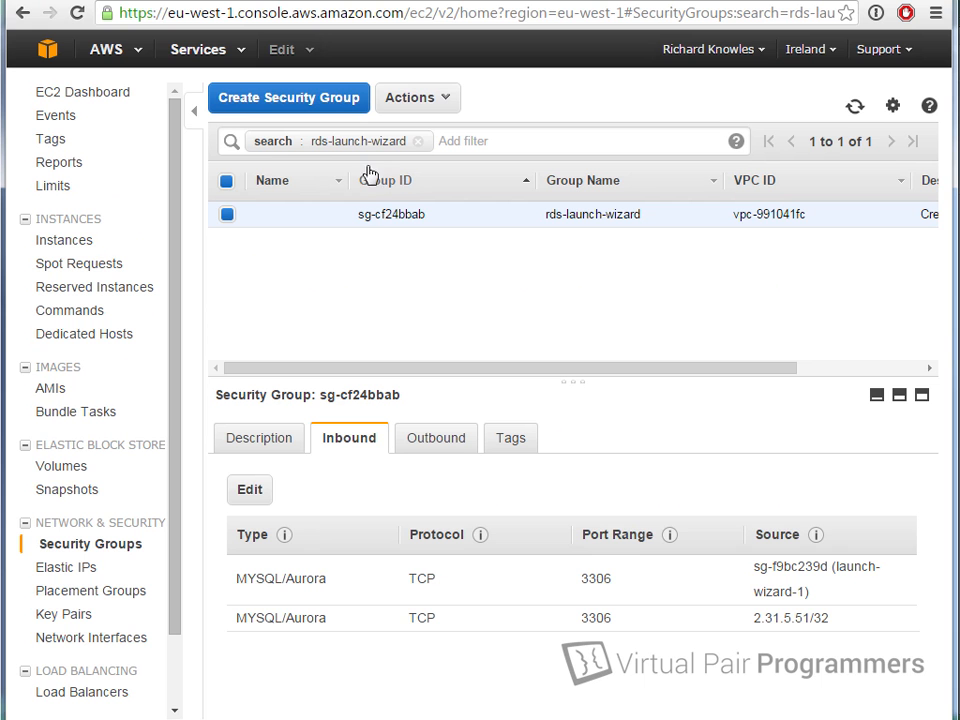
# Step: Go from the console home to RDS Instances and select bookstore-database to reveal its endpoint
pyautogui.click(47, 47)
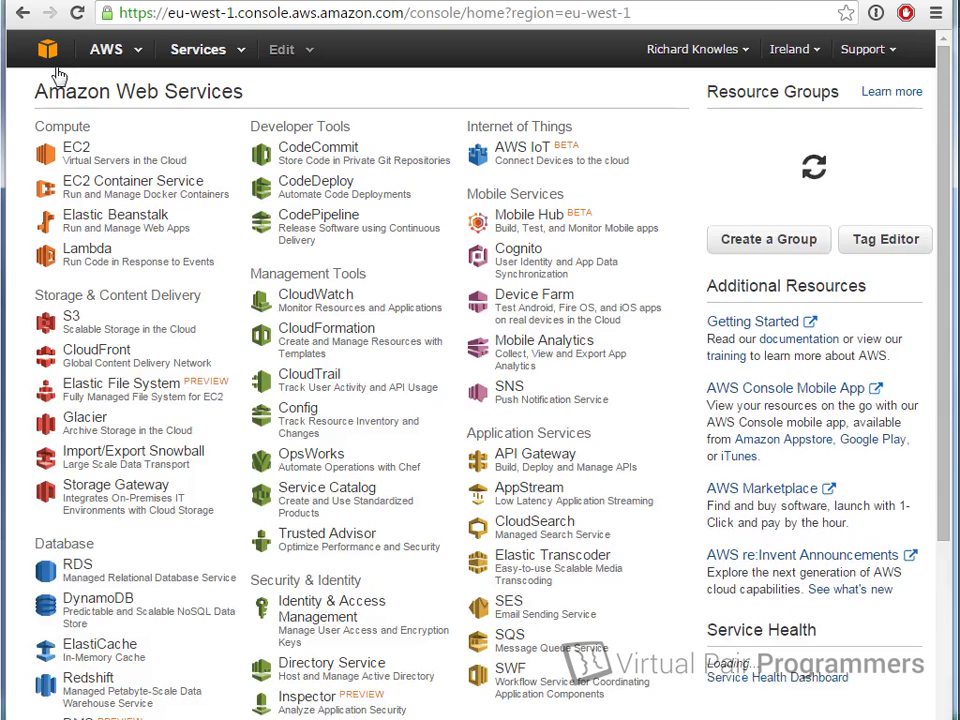
pyautogui.click(68, 566)
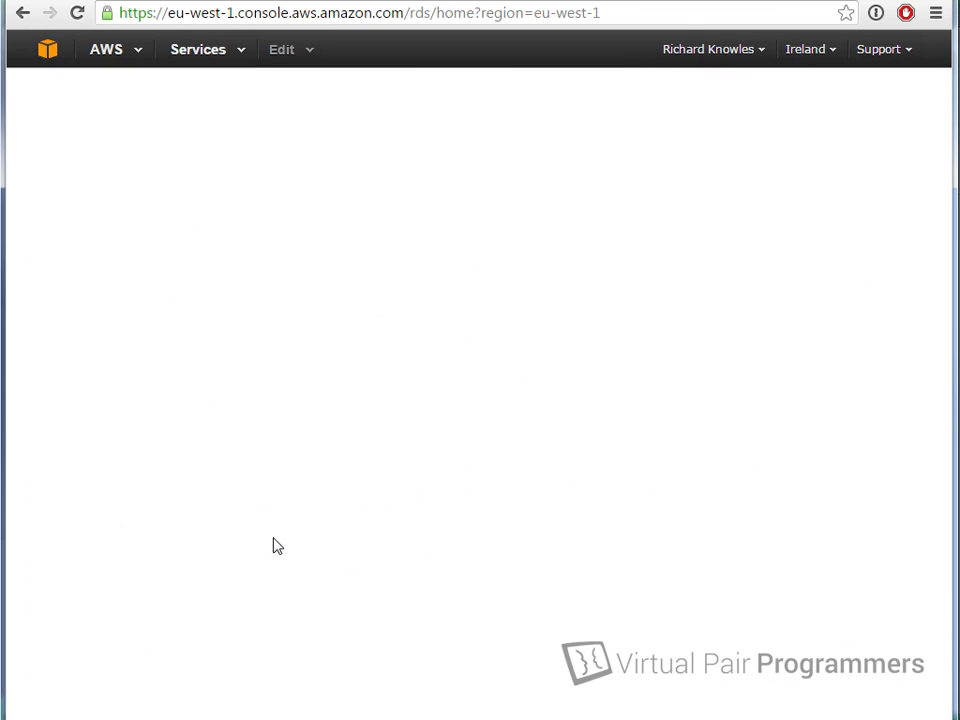
pyautogui.click(77, 127)
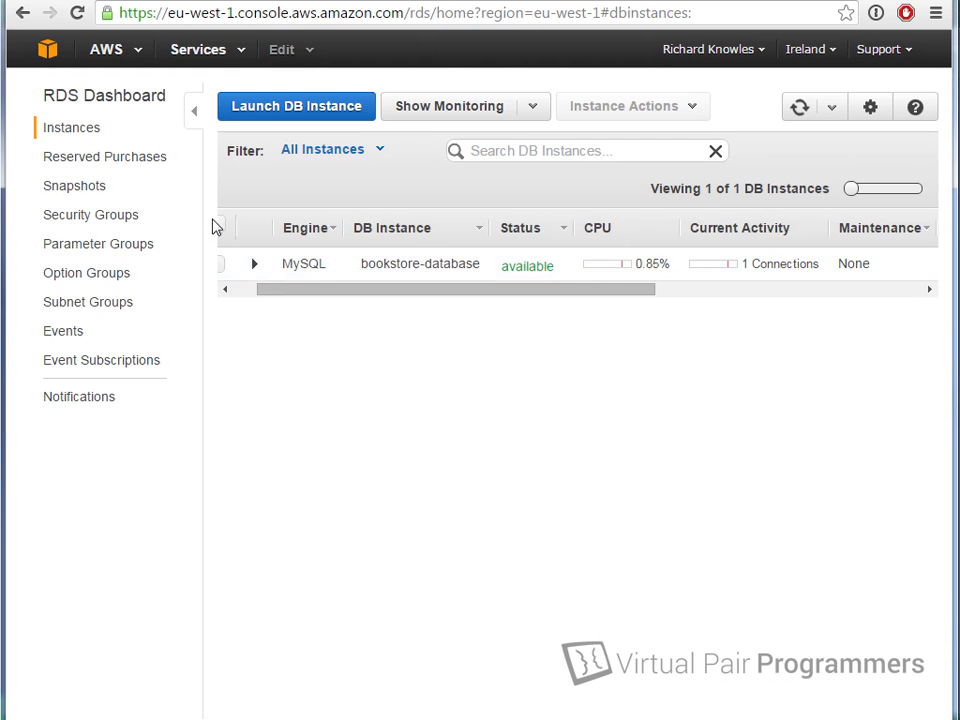
pyautogui.click(260, 265)
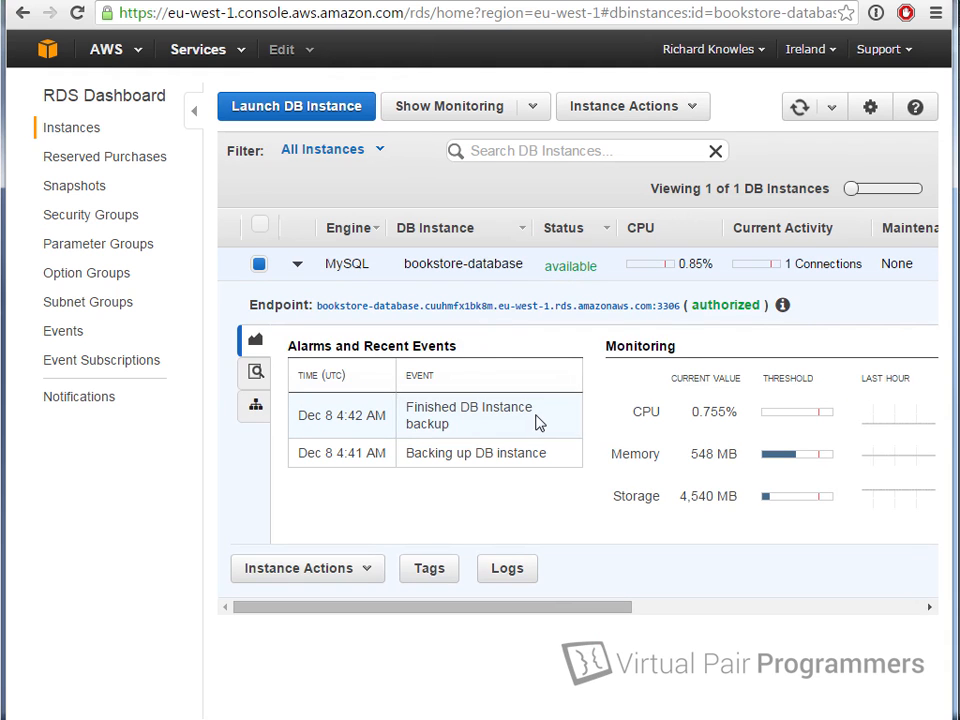
# Step: Paste the copied RDS endpoint into the url without :3306, prefixed jdbc:mysql://, and save
pyautogui.tripleClick(345, 305)
pyautogui.rightClick(345, 305)
pyautogui.click(386, 319)
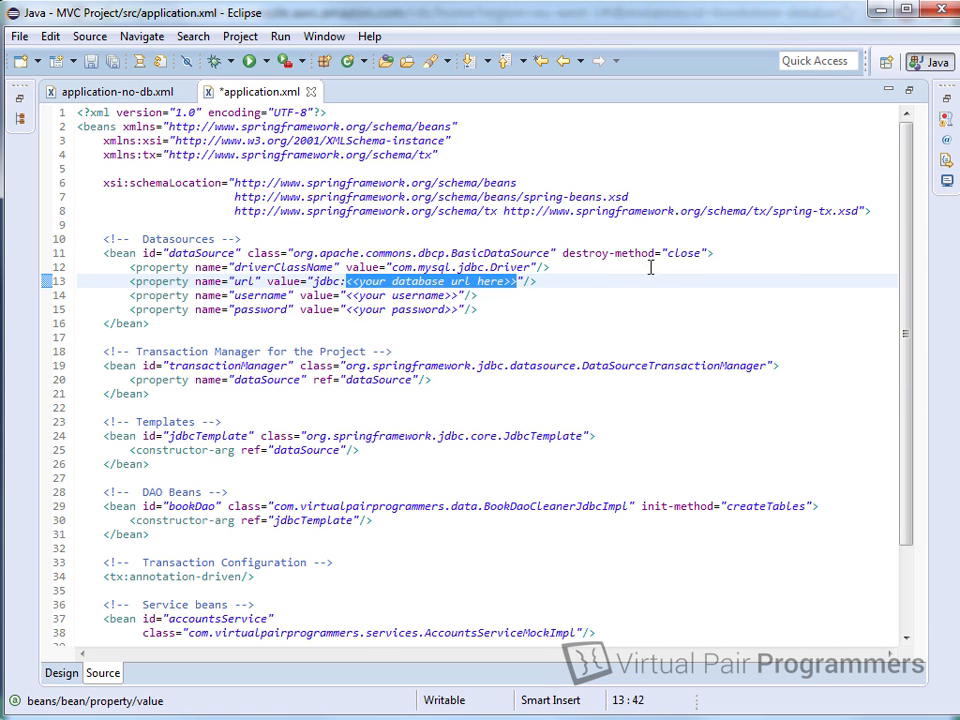
pyautogui.hotkey('ctrl', 'v')
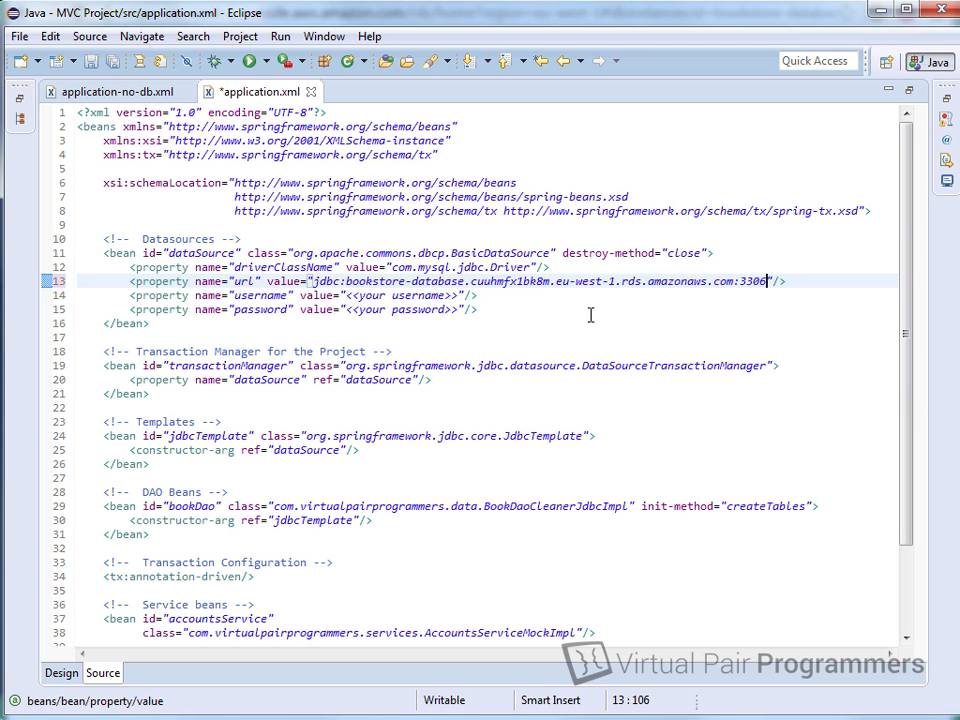
pyautogui.press('BackSpace')
pyautogui.press('BackSpace')
pyautogui.press('BackSpace')
pyautogui.press('BackSpace')
pyautogui.press('BackSpace')
pyautogui.hotkey('ctrl', 's')
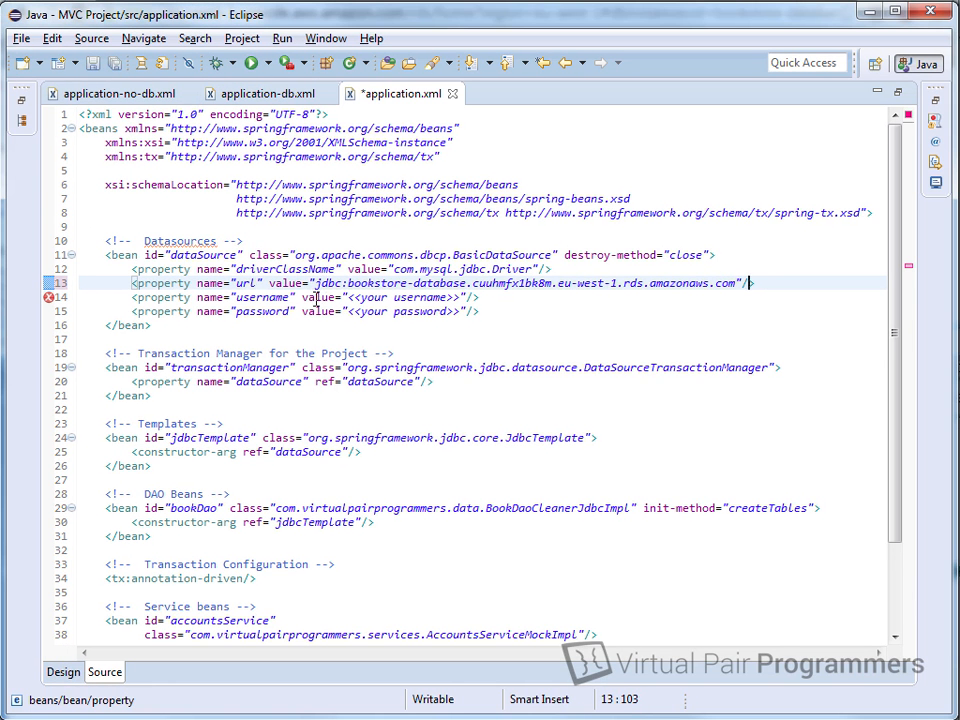
pyautogui.click(317, 283)
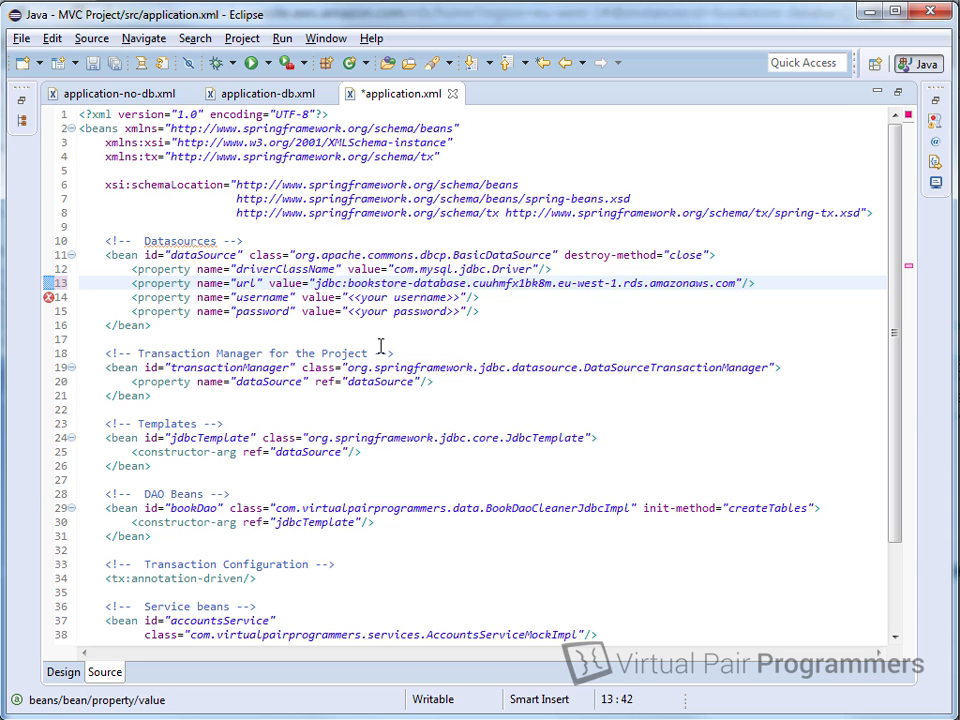
pyautogui.write('mysql')
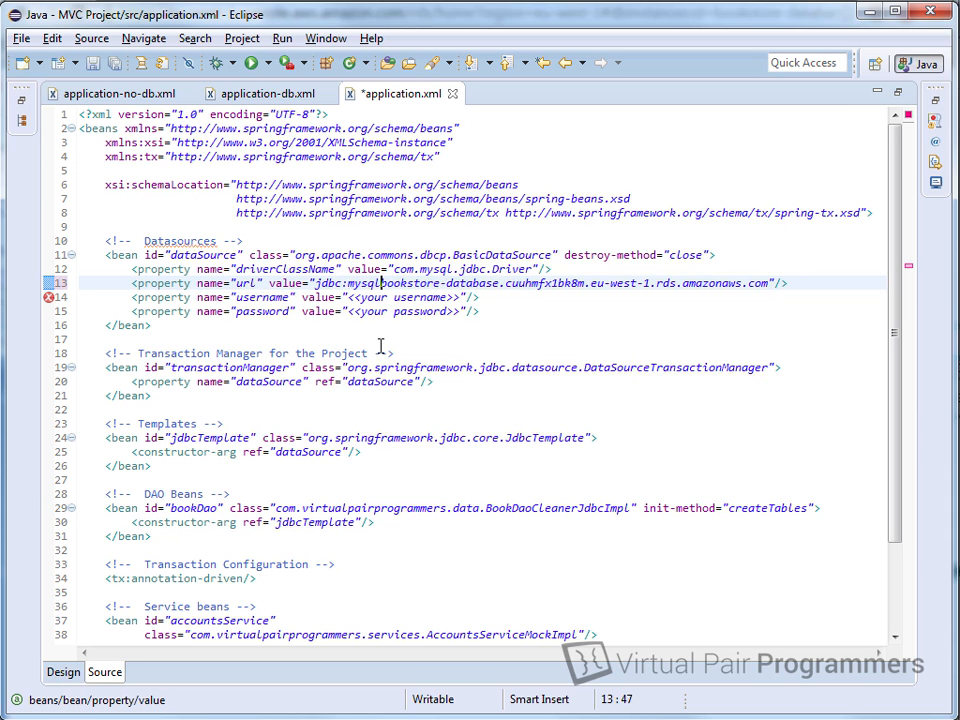
pyautogui.write('://')
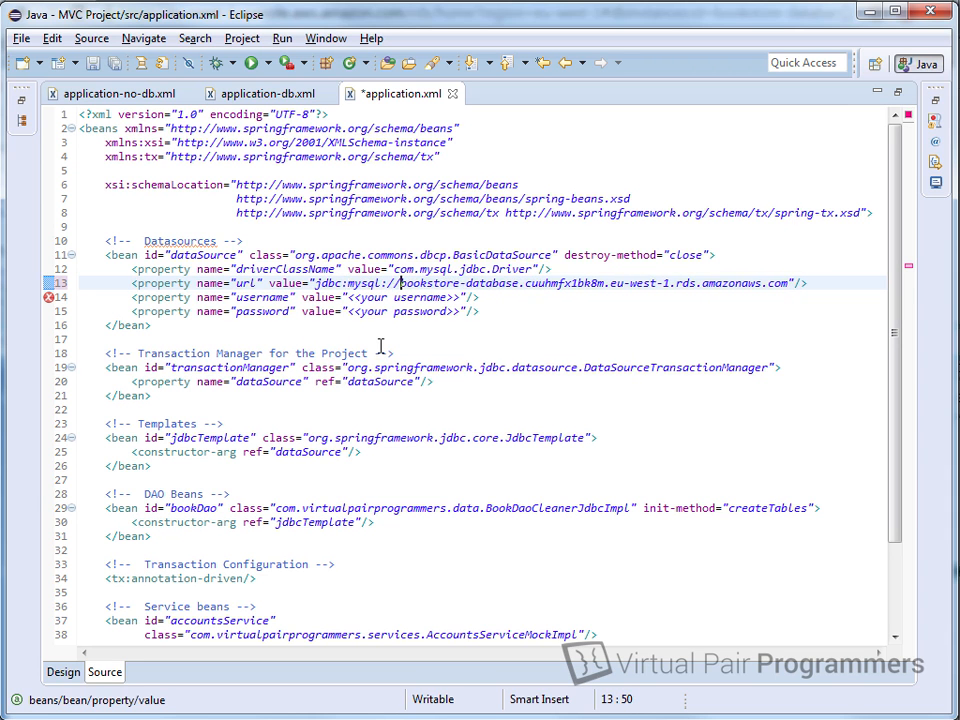
pyautogui.press('End')
pyautogui.hotkey('ctrl', 's')
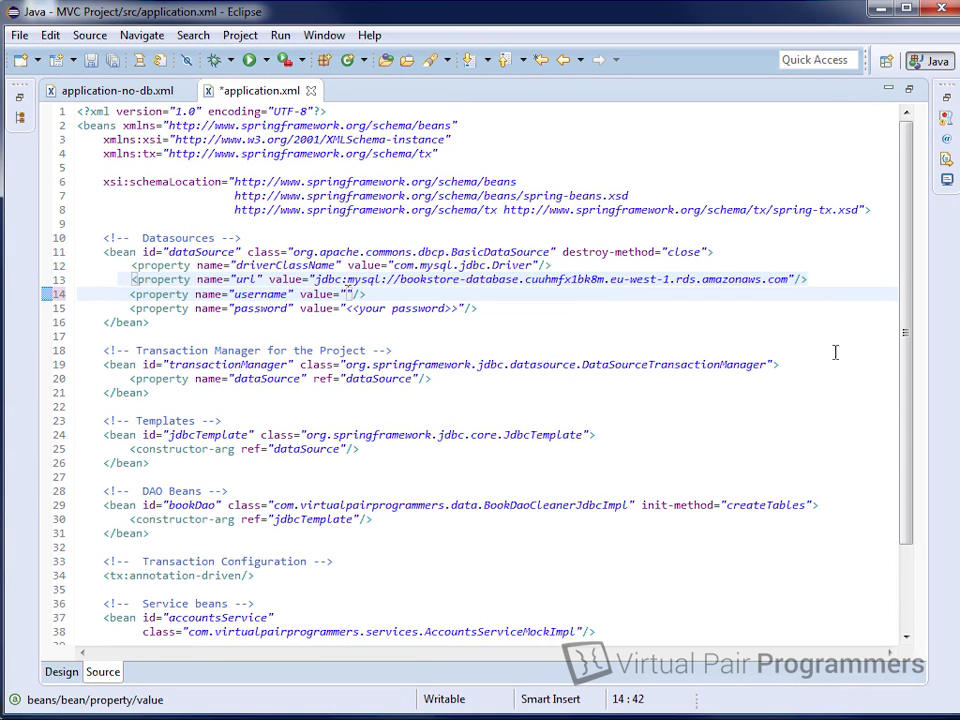
# Step: Fill in the master username and password in the dataSource properties and save
pyautogui.press('Down')
pyautogui.press('Right')
pyautogui.press('Right')
pyautogui.press('Right')
pyautogui.press('Right')
pyautogui.press('Right')
pyautogui.press('Right')
pyautogui.press('Right')
pyautogui.press('Right')
pyautogui.press('Right')
pyautogui.press('BackSpace')
pyautogui.press('BackSpace')
pyautogui.press('BackSpace')
pyautogui.press('BackSpace')
pyautogui.press('BackSpace')
pyautogui.press('BackSpace')
pyautogui.press('BackSpace')
pyautogui.press('BackSpace')
pyautogui.press('BackSpace')
pyautogui.press('BackSpace')
pyautogui.press('BackSpace')
pyautogui.press('BackSpace')
pyautogui.press('BackSpace')
pyautogui.press('BackSpace')
pyautogui.press('BackSpace')
pyautogui.press('BackSpace')
pyautogui.press('BackSpace')
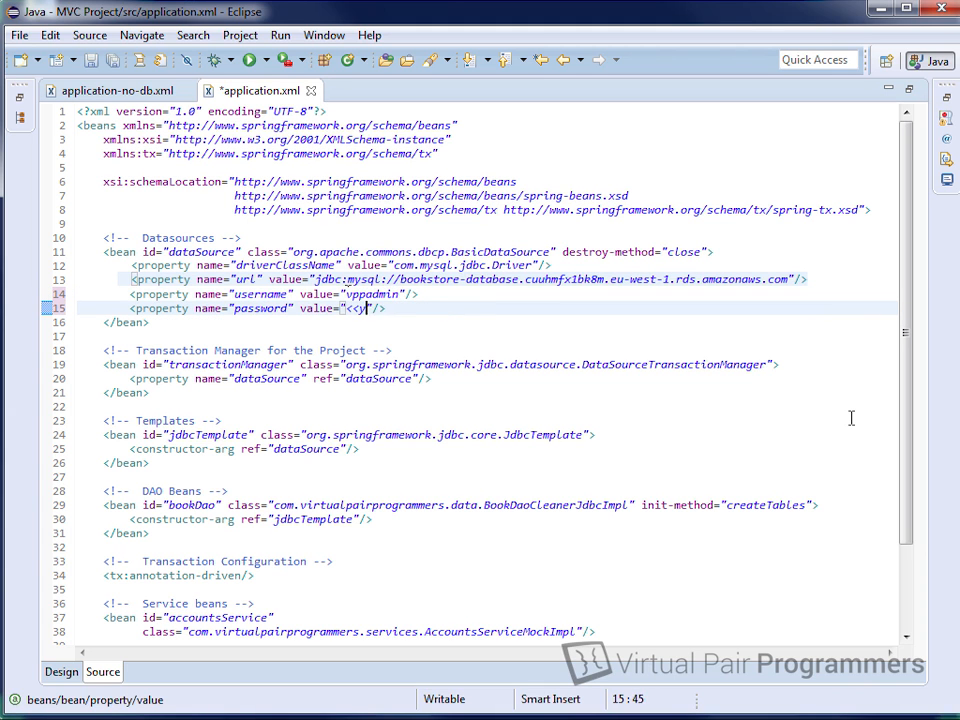
pyautogui.hotkey('ctrl', 's')
pyautogui.click(452, 306)
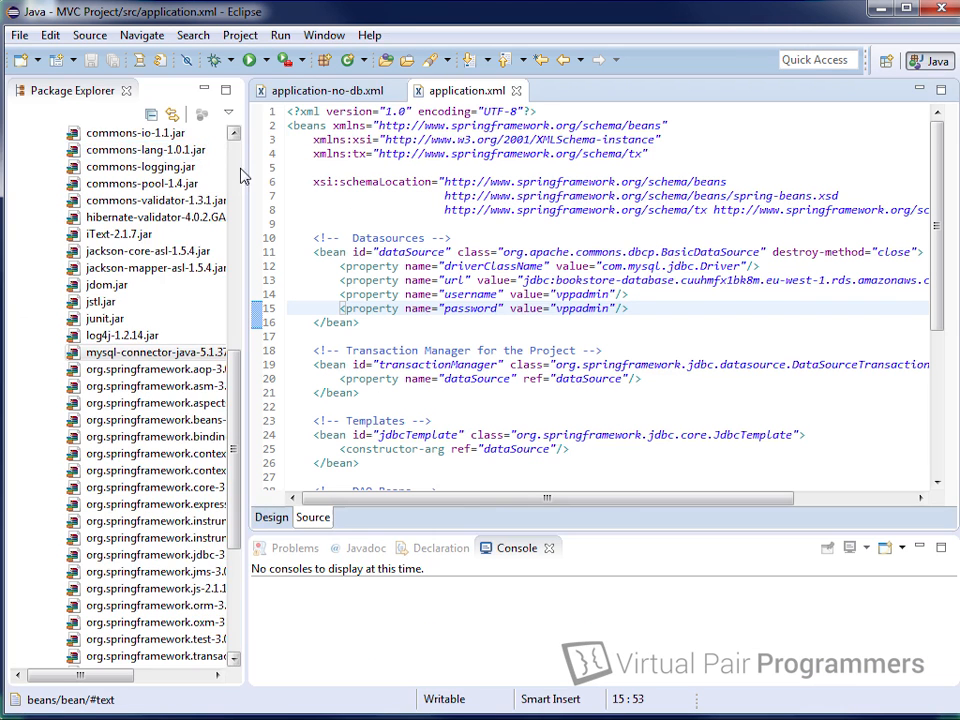
# Step: Restore the layout and run build.xml via Run As > Ant Build
pyautogui.click(239, 170)
pyautogui.click(40, 420)
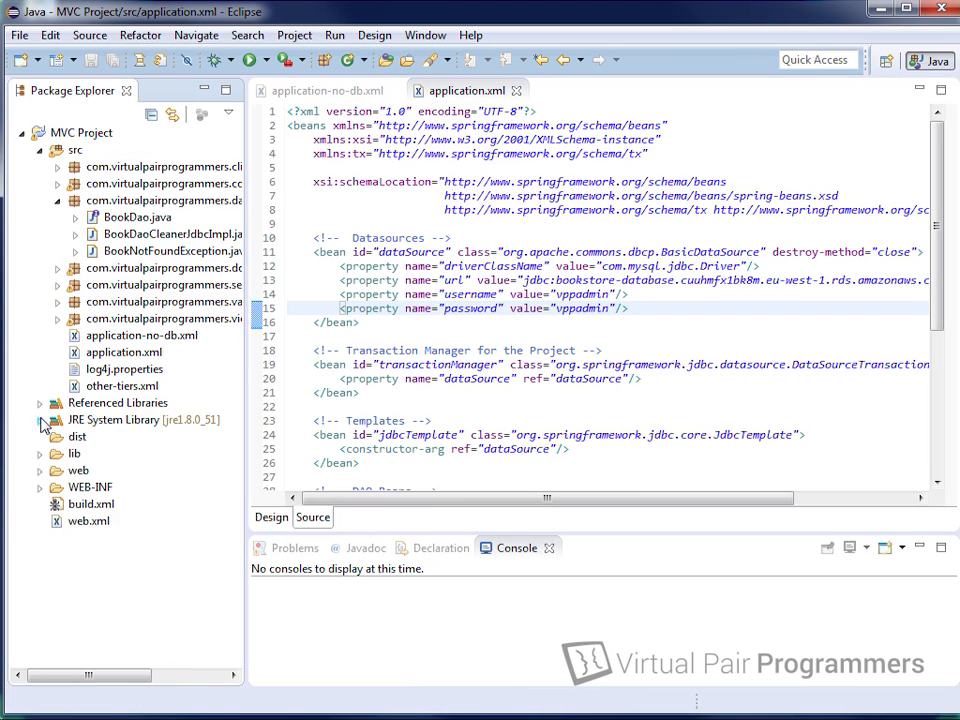
pyautogui.click(90, 521)
pyautogui.rightClick(98, 506)
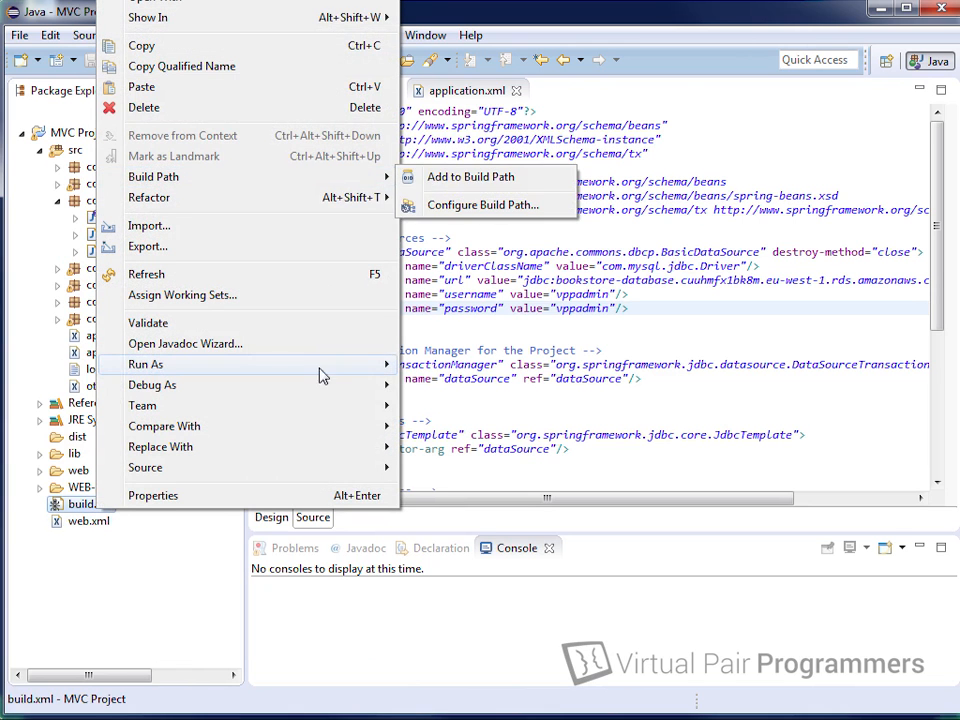
pyautogui.moveTo(323, 375)
pyautogui.click(478, 366)
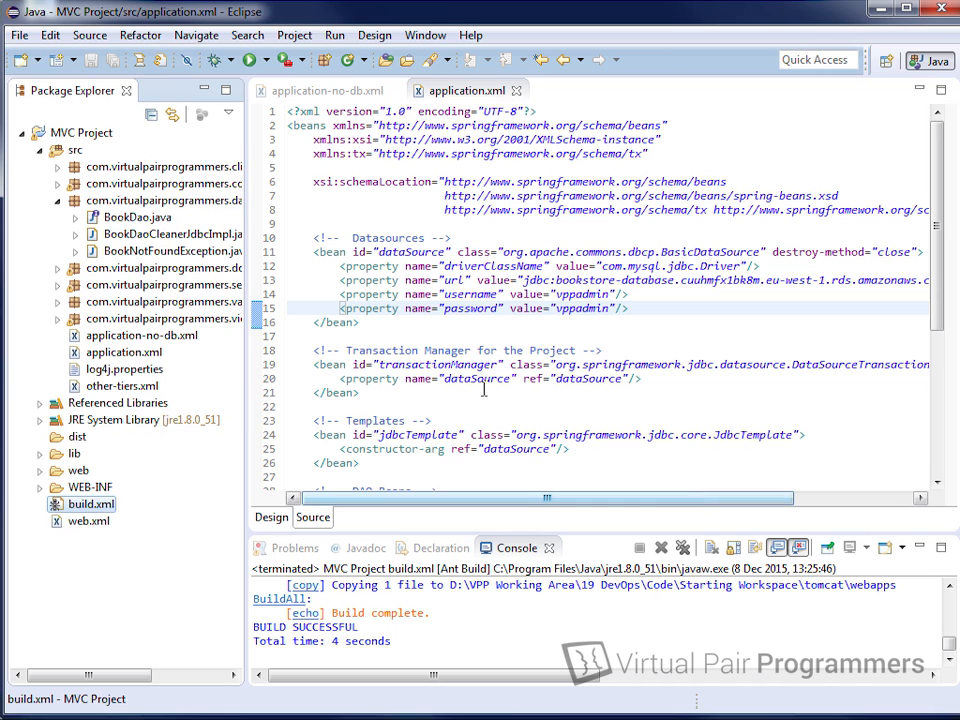
pyautogui.doubleClick(105, 200)
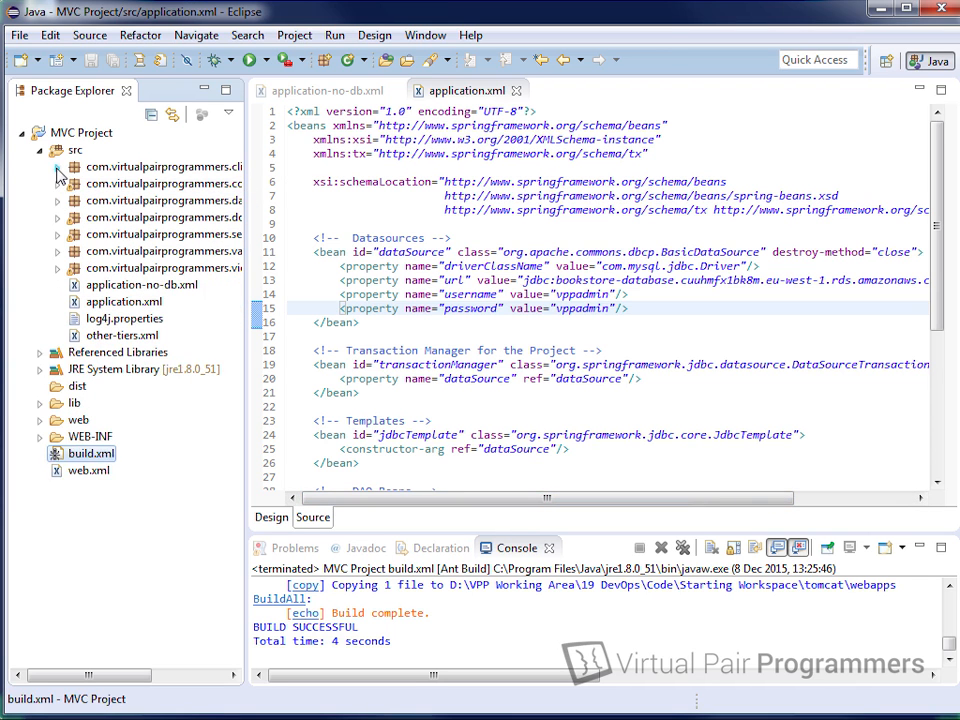
# Step: Open SpringClient.java from the client package and maximize its editor
pyautogui.click(57, 166)
pyautogui.click(145, 183)
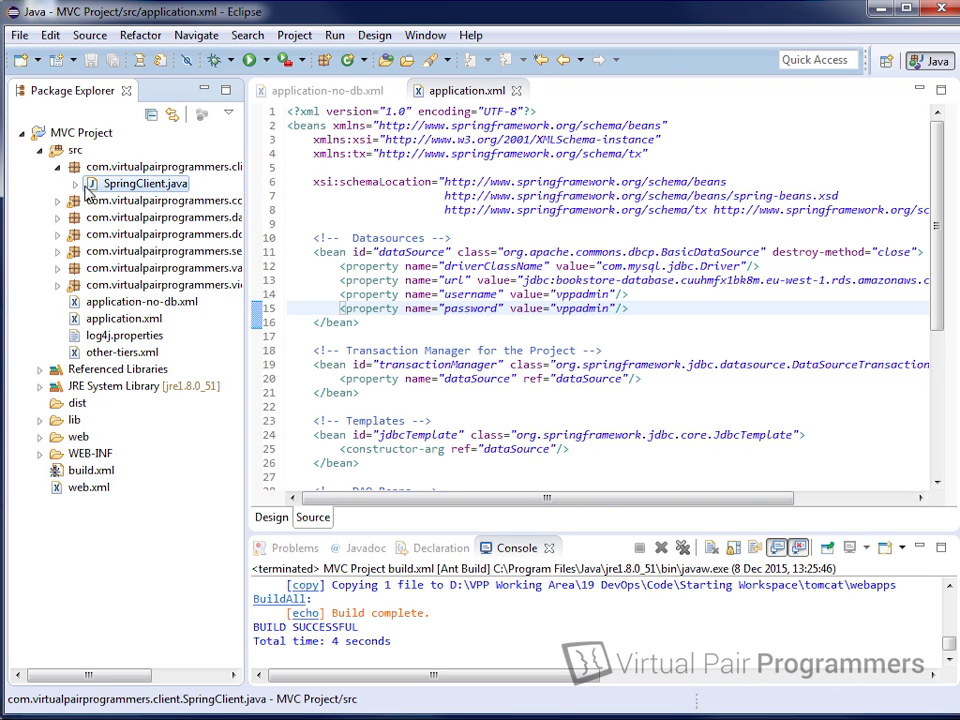
pyautogui.doubleClick(133, 185)
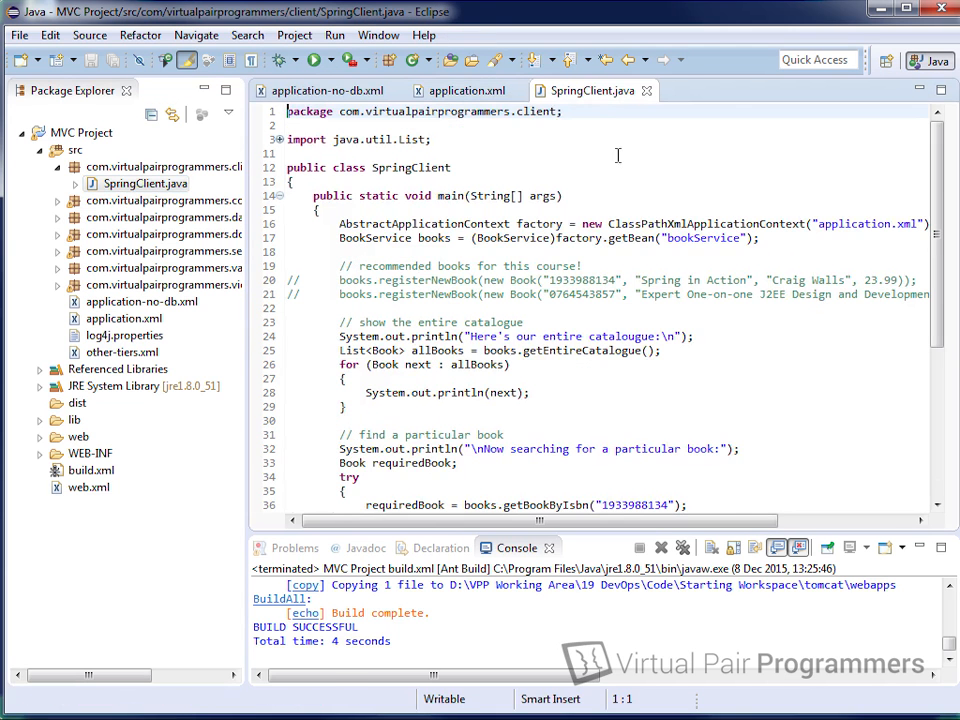
pyautogui.doubleClick(580, 91)
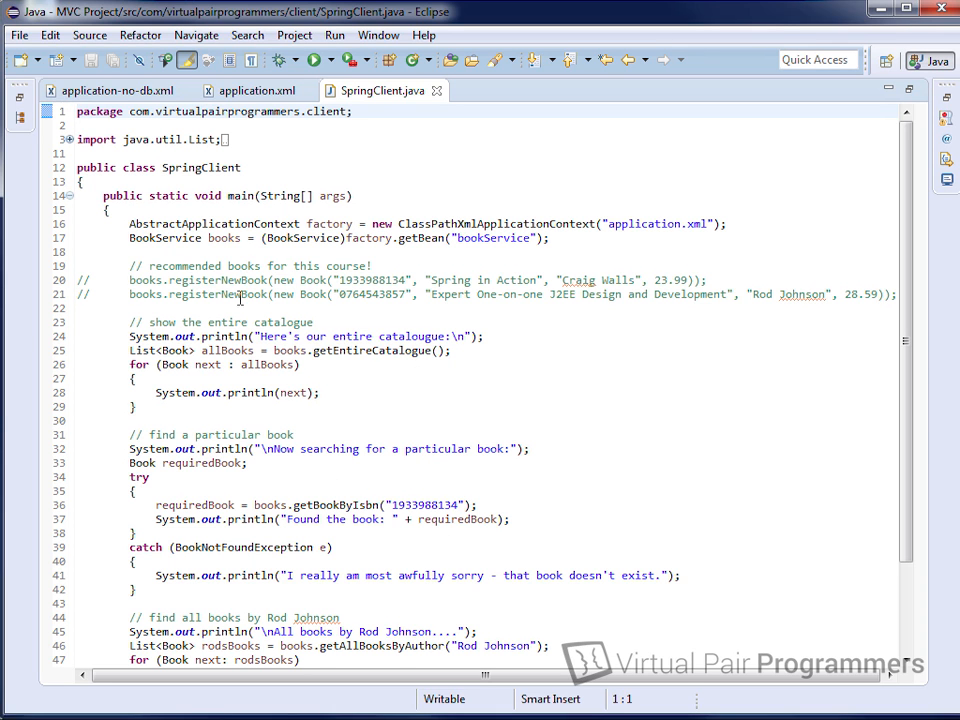
# Step: Review the code at the application.xml context line and the commented-out registerNewBook calls
pyautogui.click(718, 224)
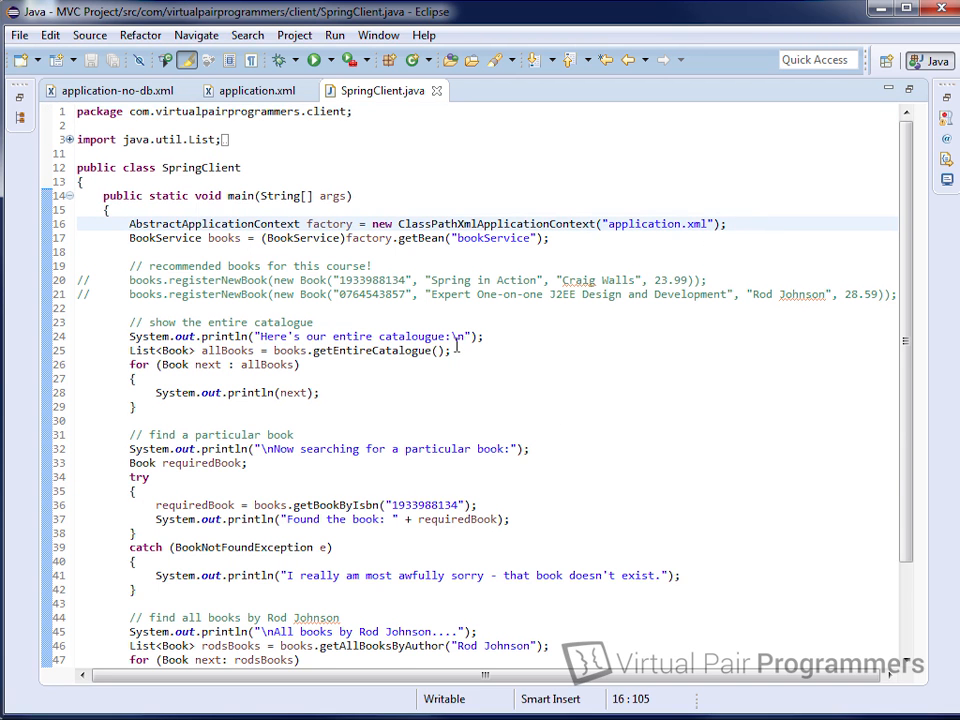
pyautogui.scroll(-1, 513, 447)
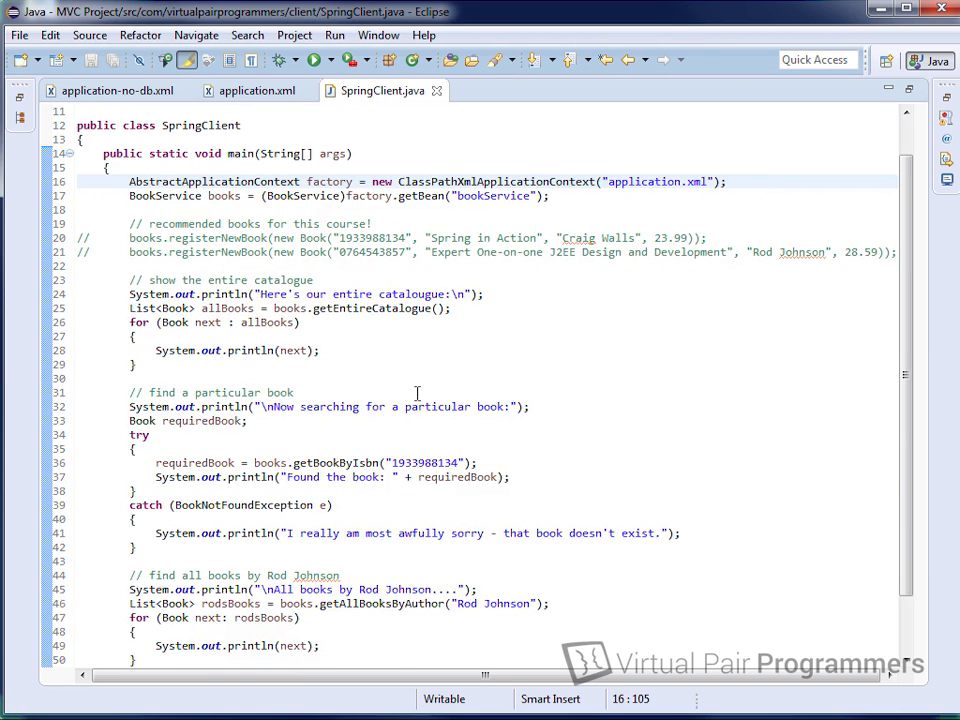
pyautogui.scroll(1, 393, 641)
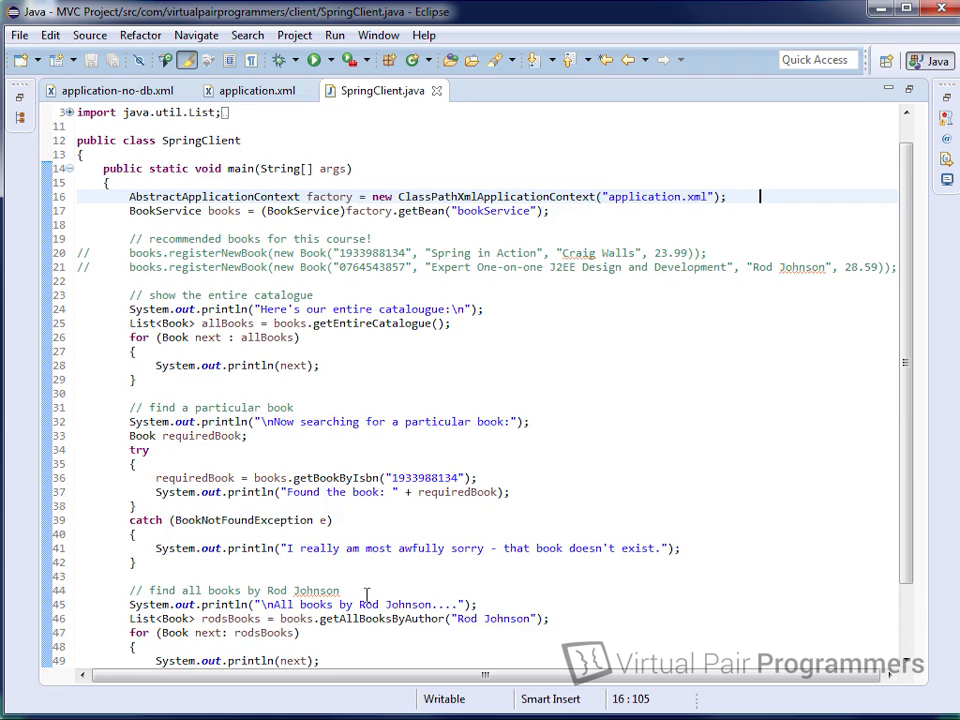
pyautogui.scroll(-1, 218, 268)
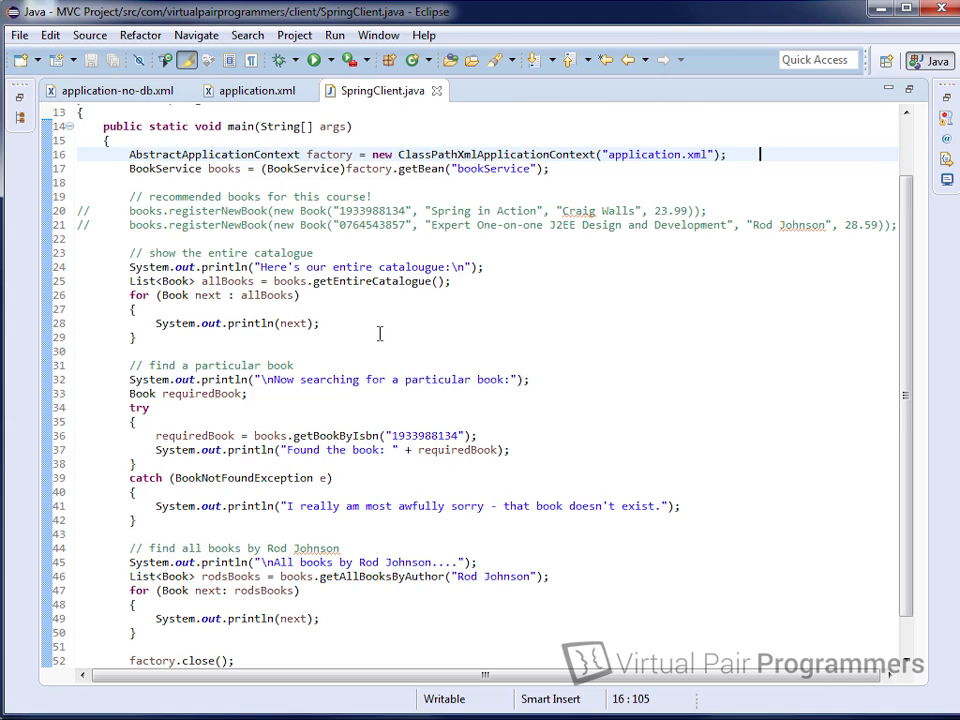
pyautogui.scroll(-1, 418, 351)
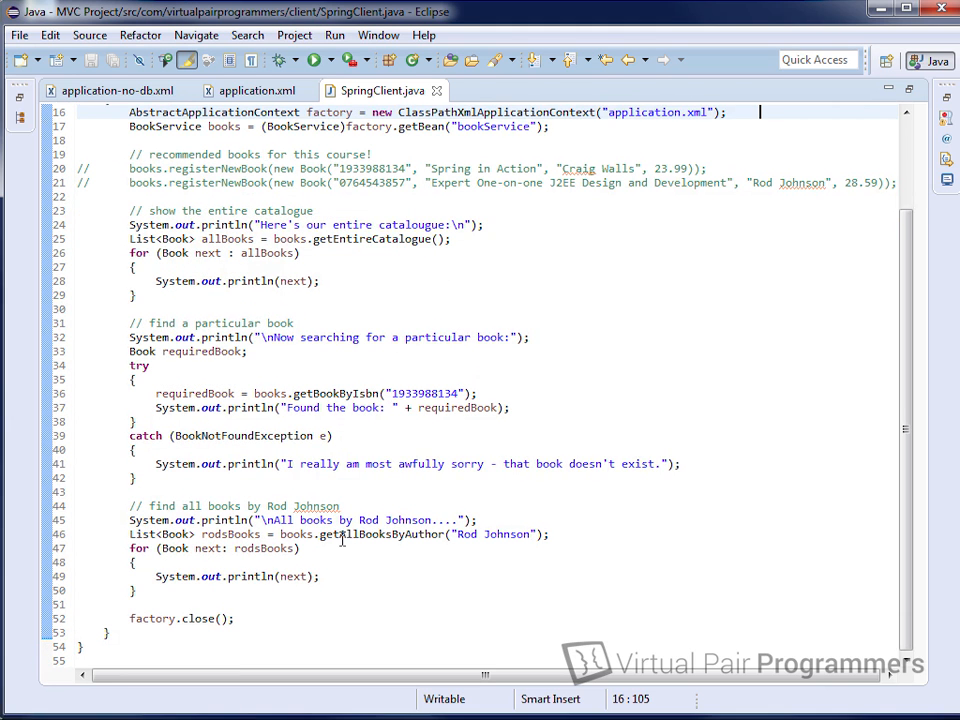
pyautogui.scroll(5, 516, 534)
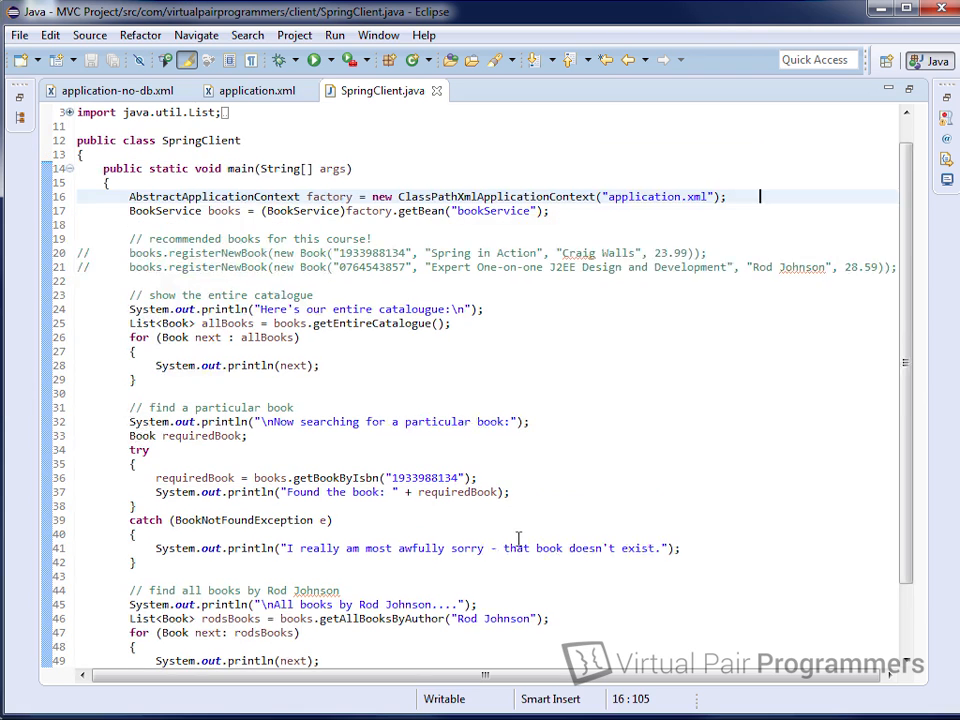
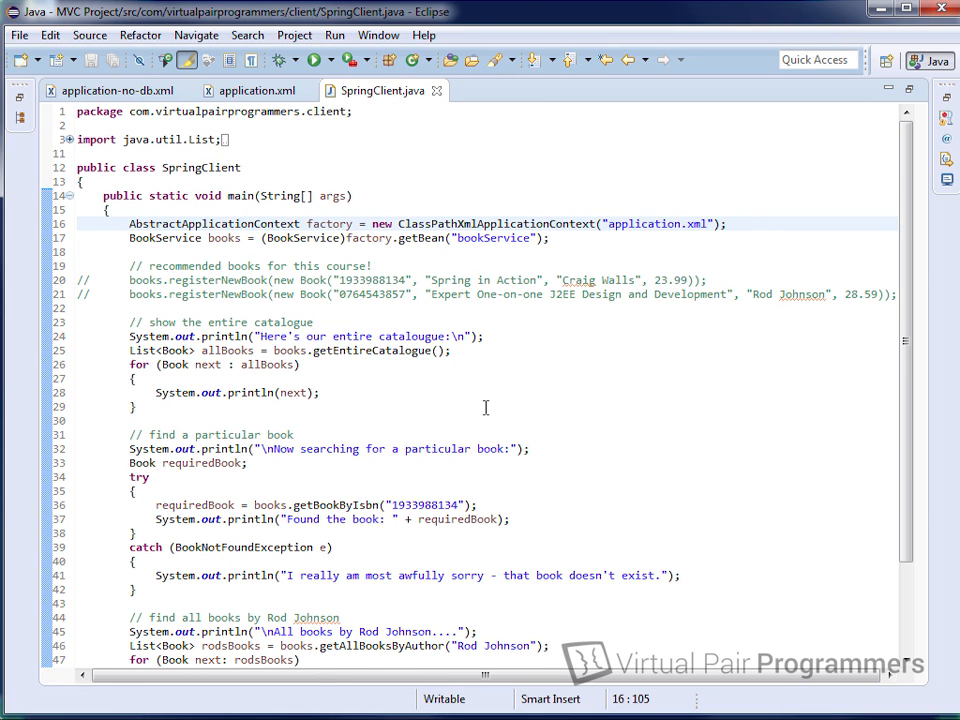
# Step: Run SpringClient as a Java application and maximize the console showing the 'No database selected' SQLException
pyautogui.rightClick(467, 150)
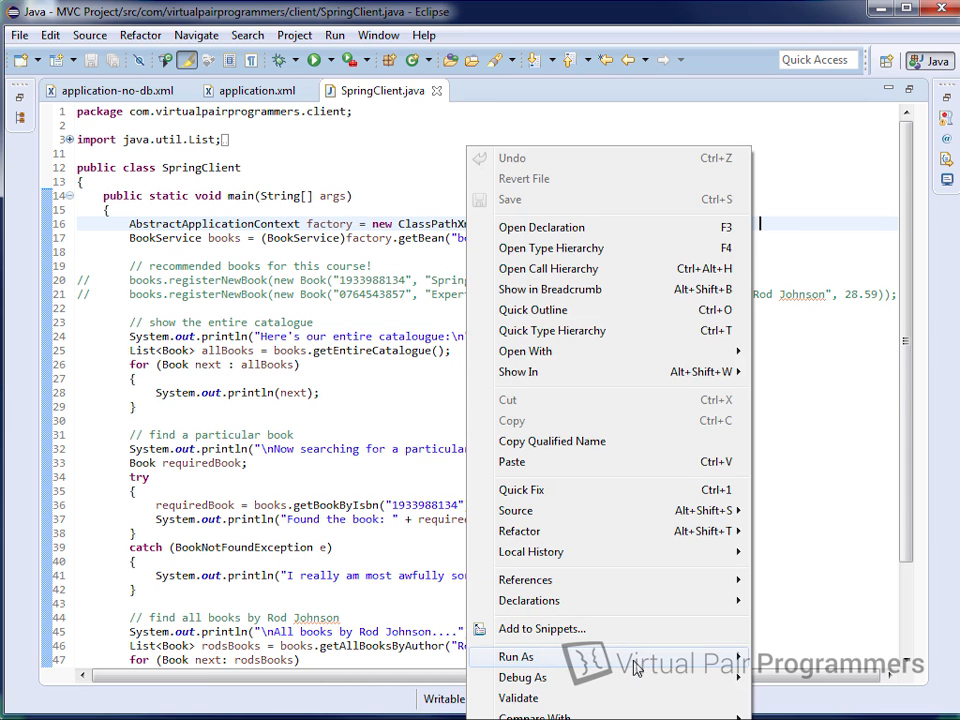
pyautogui.moveTo(700, 657)
pyautogui.click(820, 660)
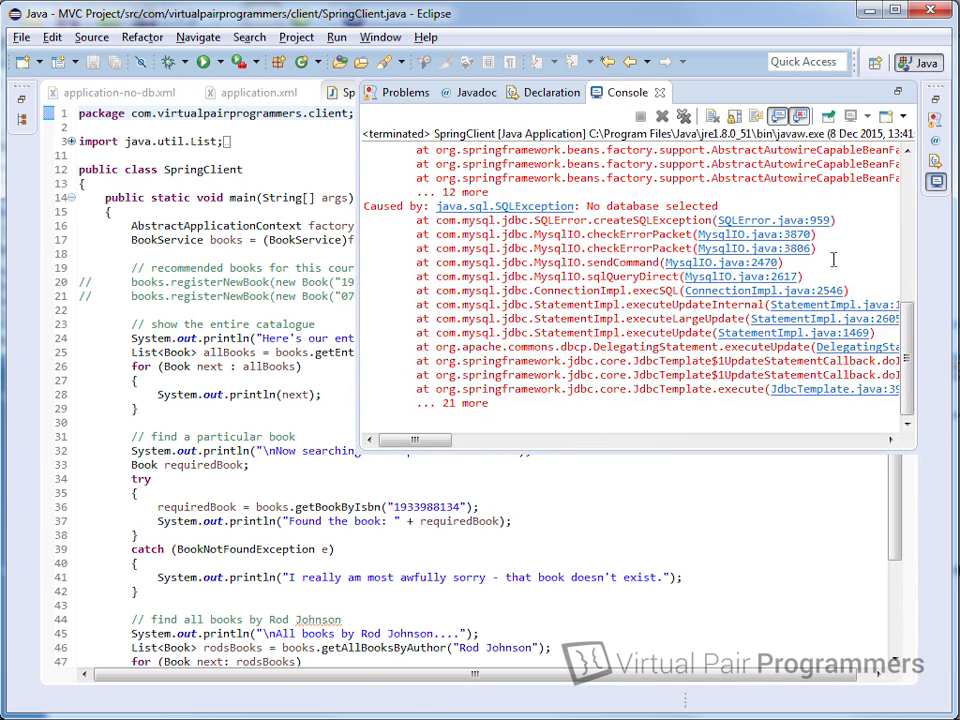
pyautogui.doubleClick(626, 95)
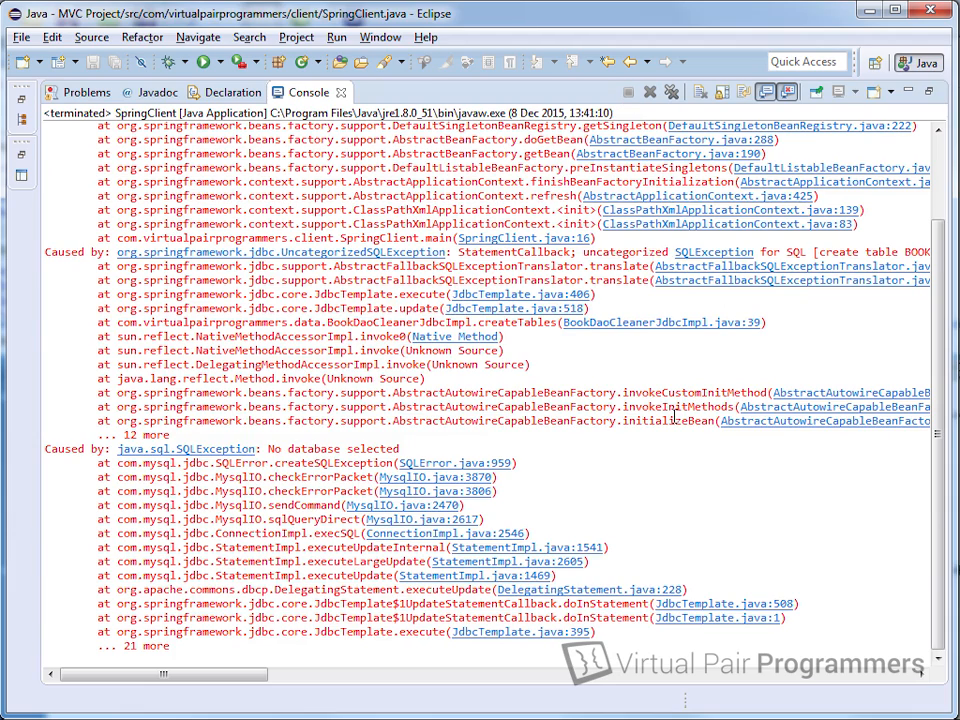
pyautogui.scroll(3, 673, 416)
pyautogui.scroll(-3, 673, 416)
# Step: Append /bookstore to the JDBC url in application.xml, save it, and return to SpringClient.java
pyautogui.doubleClick(322, 92)
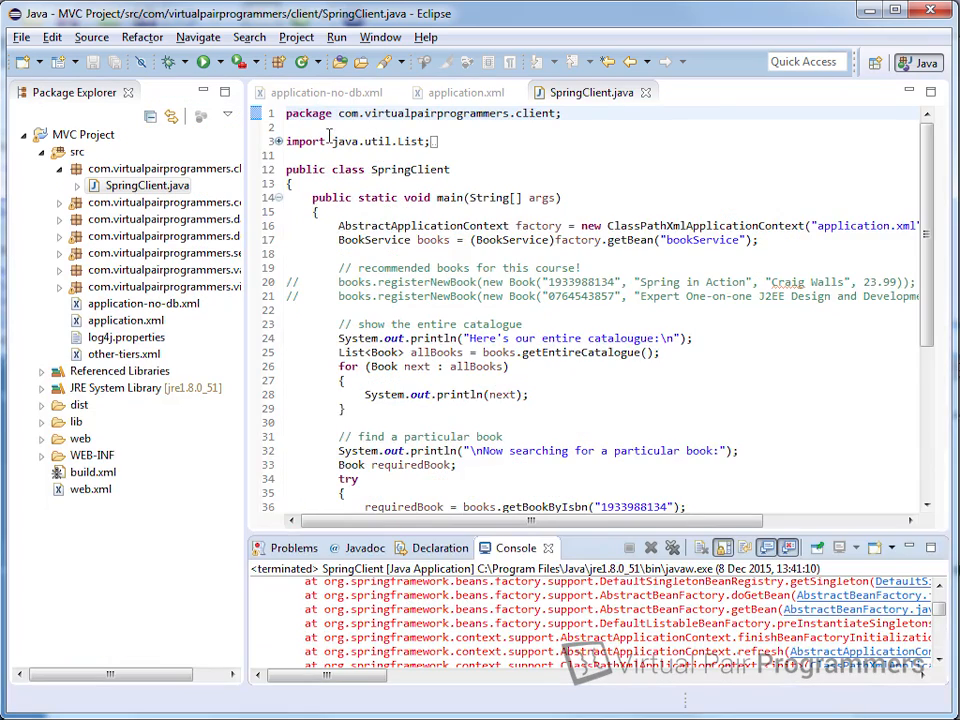
pyautogui.click(466, 92)
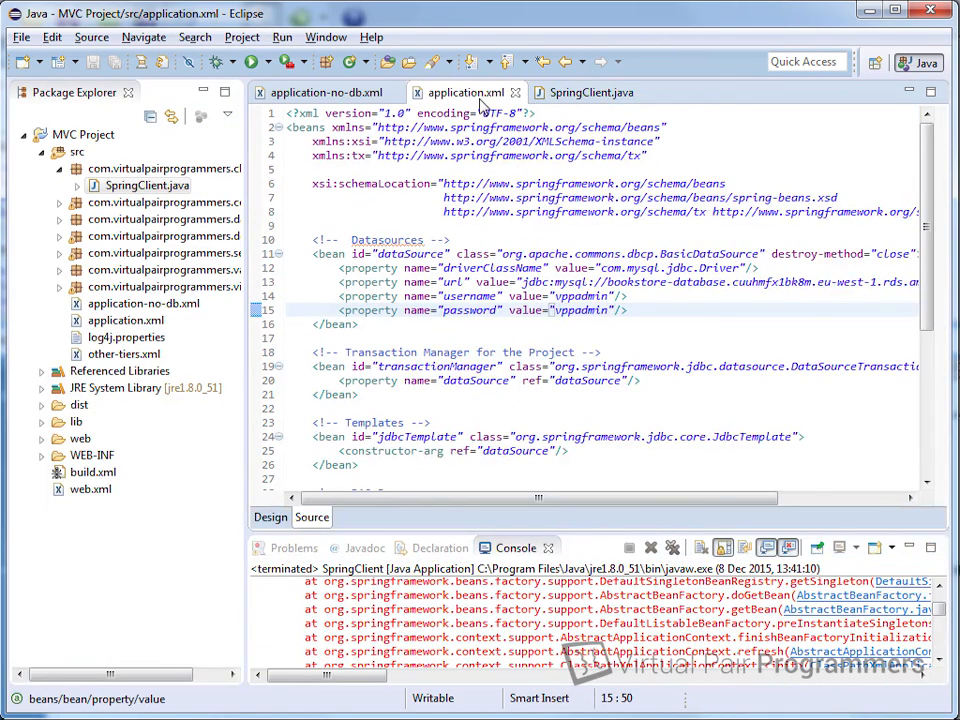
pyautogui.doubleClick(362, 80)
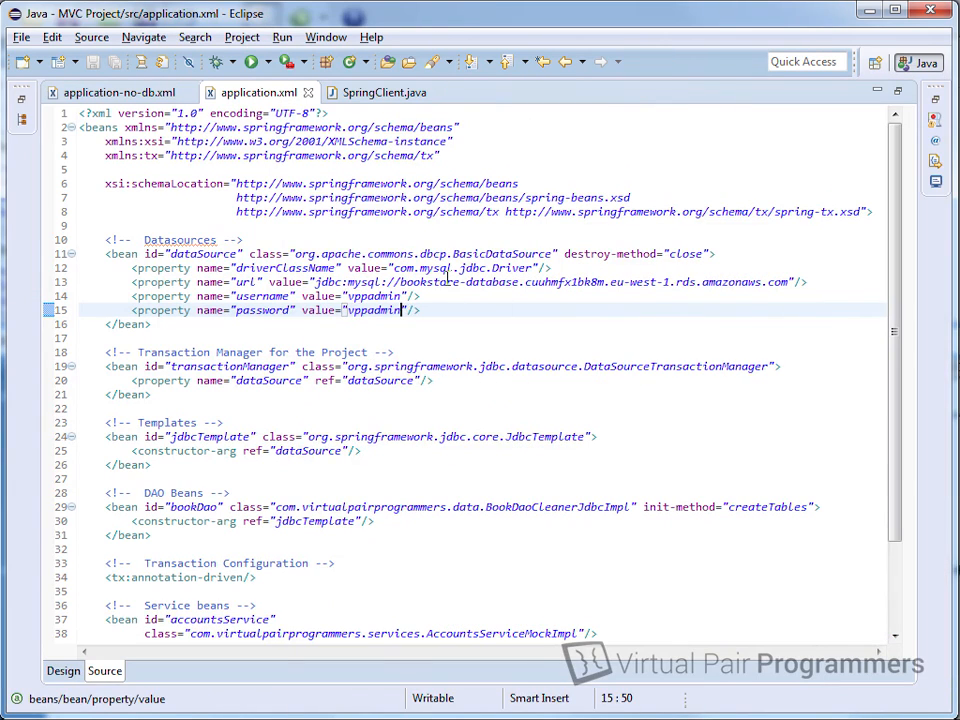
pyautogui.click(790, 282)
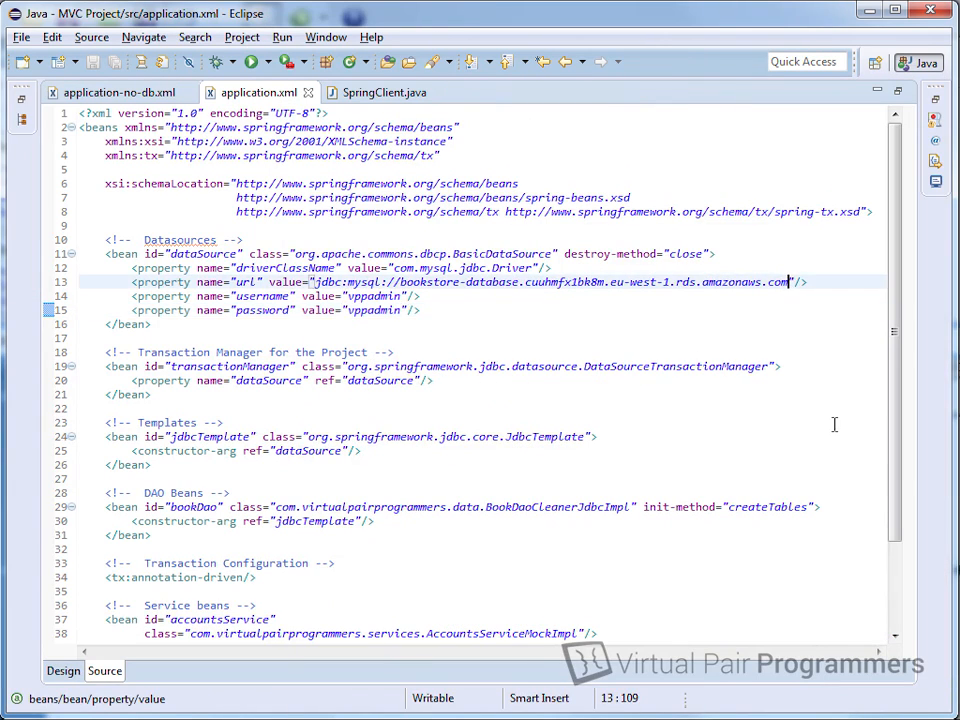
pyautogui.write('/')
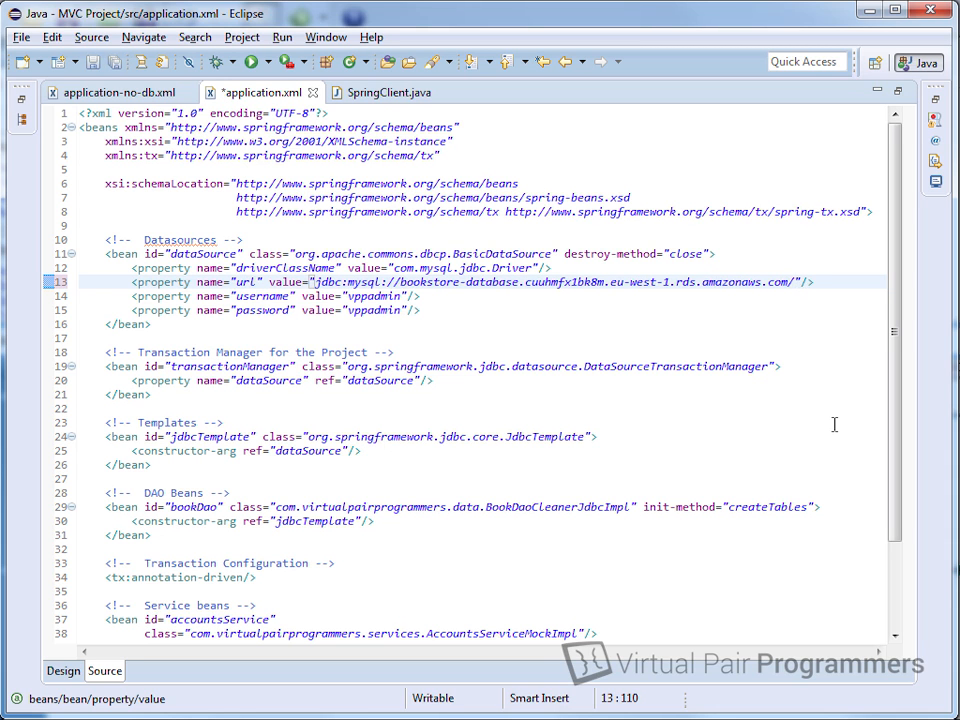
pyautogui.write('bookstore')
pyautogui.hotkey('ctrl', 's')
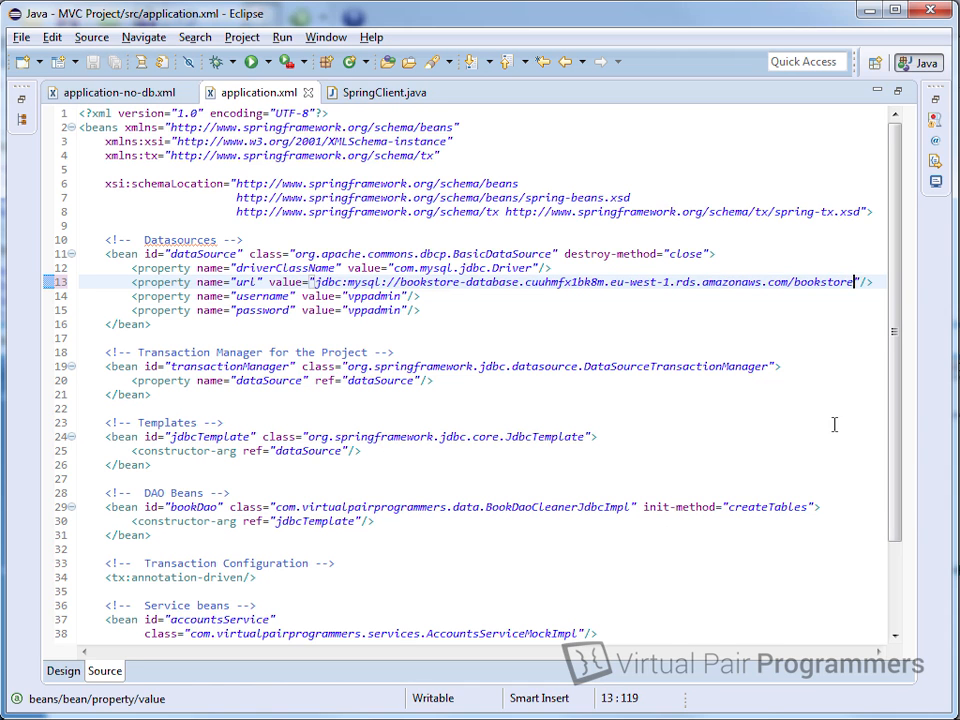
pyautogui.click(385, 92)
pyautogui.rightClick(398, 343)
# Step: Rerun SpringClient from the recent launches with the corrected bookstore database URL
pyautogui.click(724, 644)
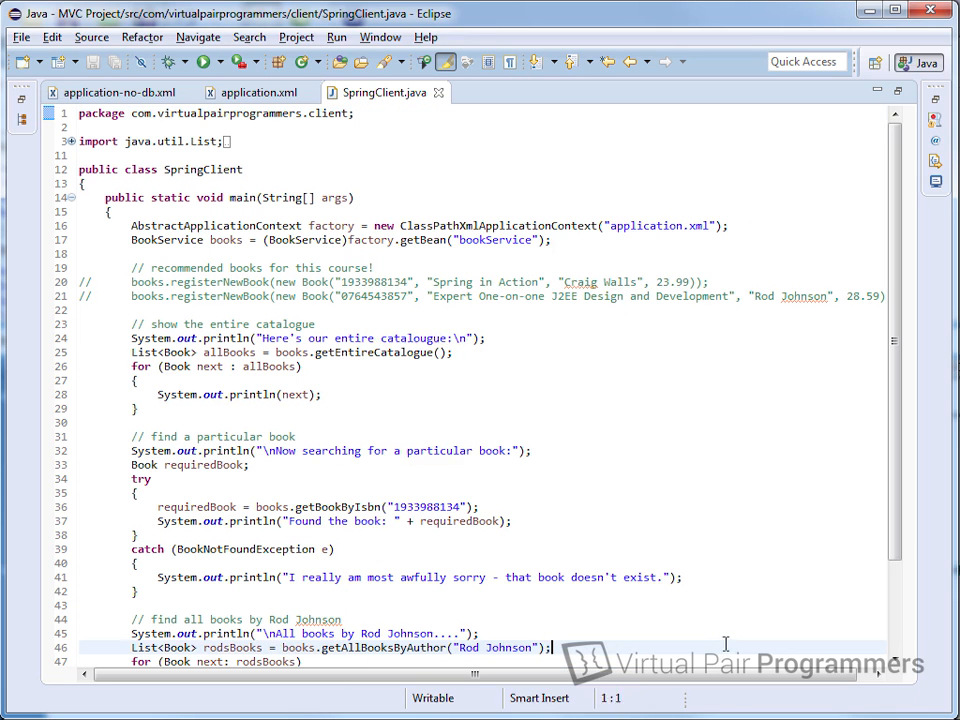
pyautogui.click(219, 62)
pyautogui.click(260, 81)
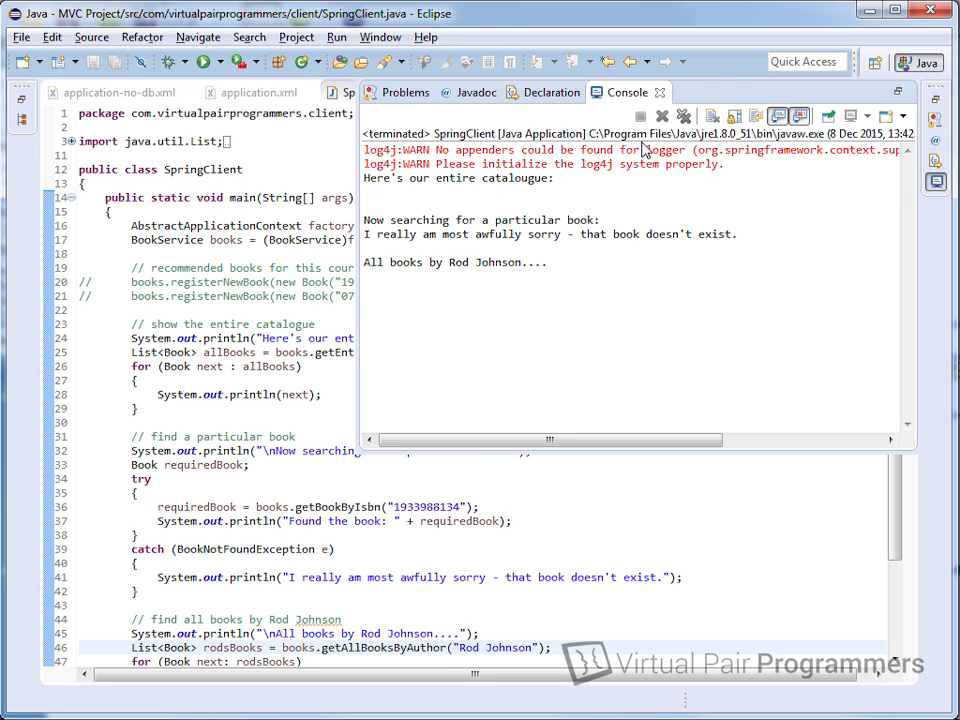
# Step: Uncomment the two registerNewBook lines and rerun SpringClient so both books are listed
pyautogui.click(196, 252)
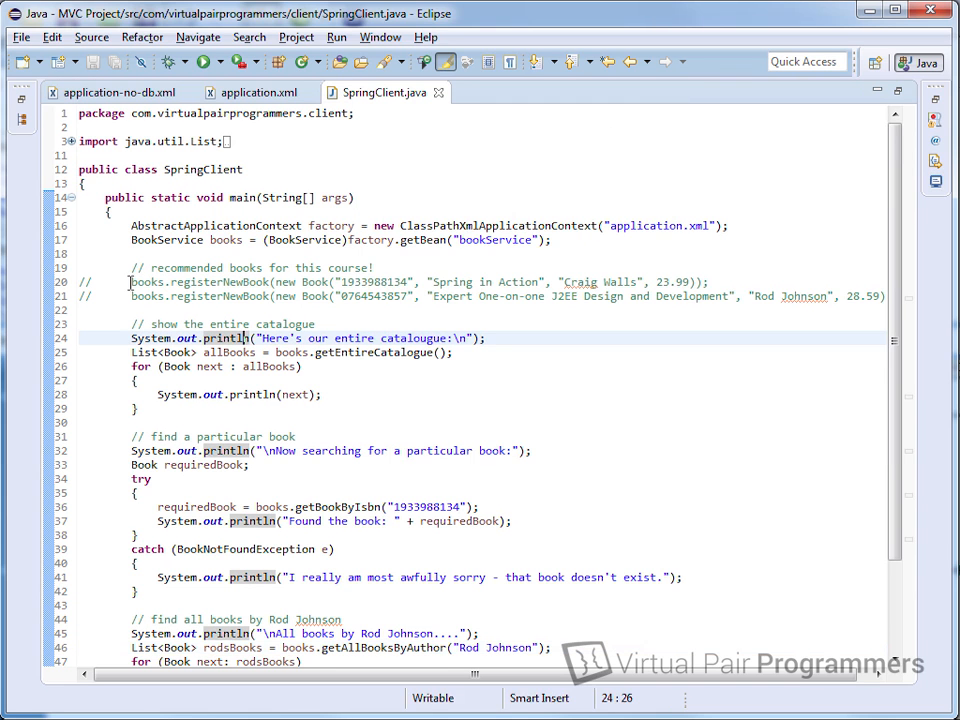
pyautogui.moveTo(131, 282); pyautogui.dragTo(139, 296)
pyautogui.hotkey('ctrl', '/')
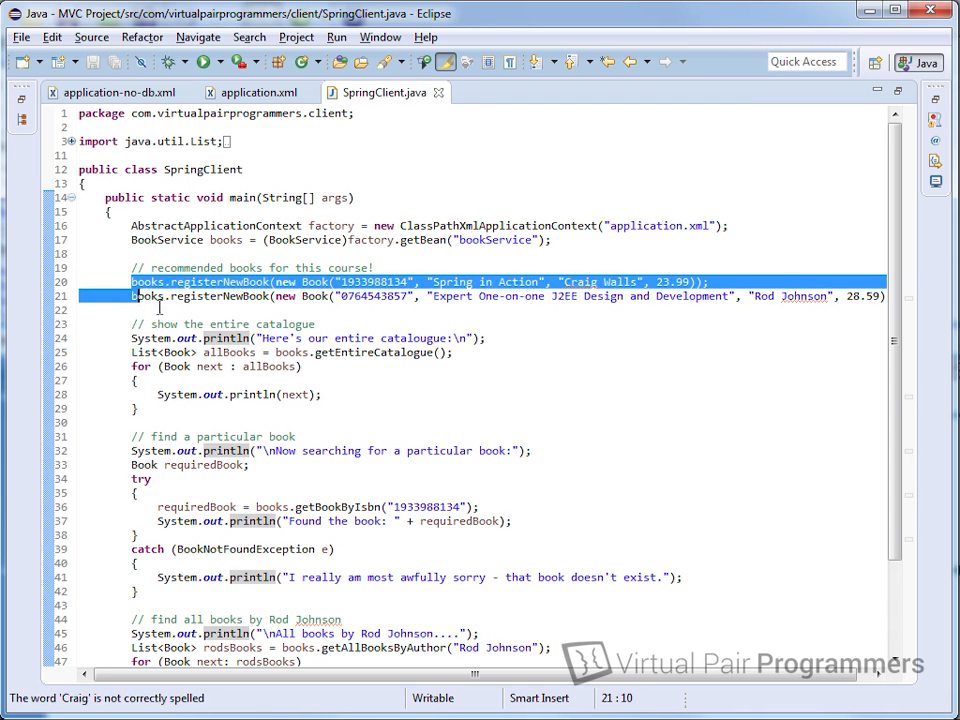
pyautogui.press('Right')
pyautogui.click(219, 62)
pyautogui.click(246, 88)
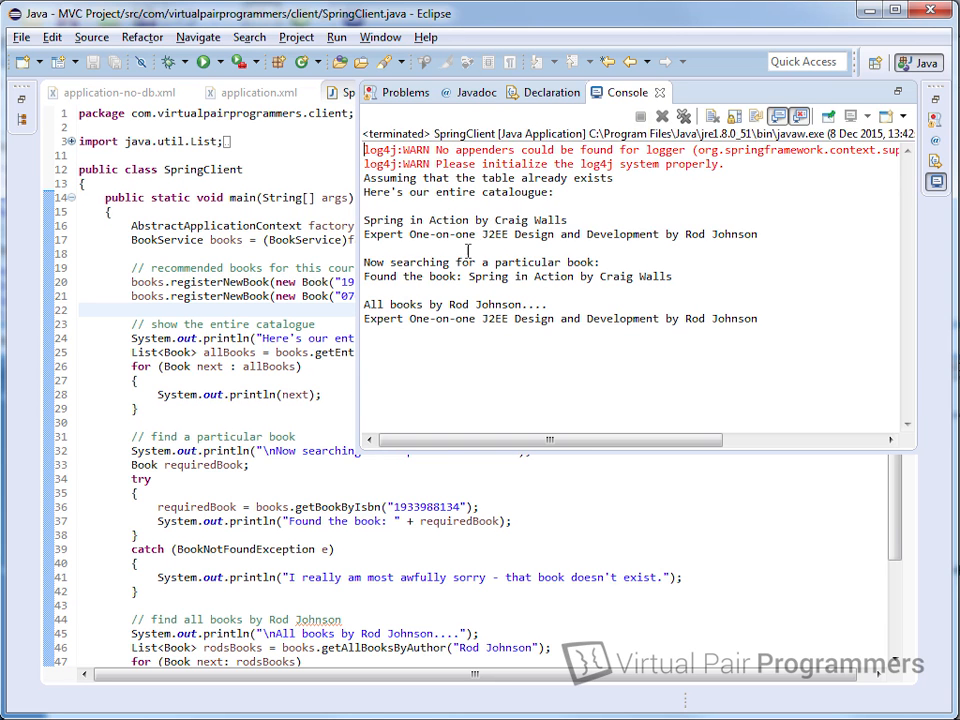
pyautogui.hotkey('alt', 'Tab')
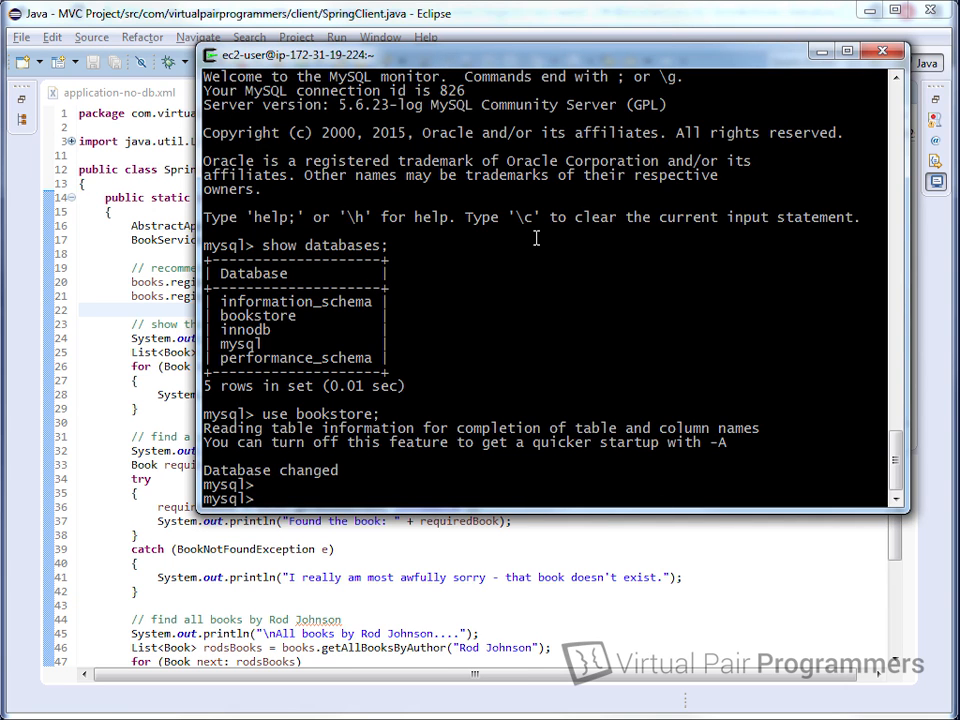
# Step: Run 'show tables' and 'select * from BOOK' in MySQL to confirm both book rows
pyautogui.write('show tables;')
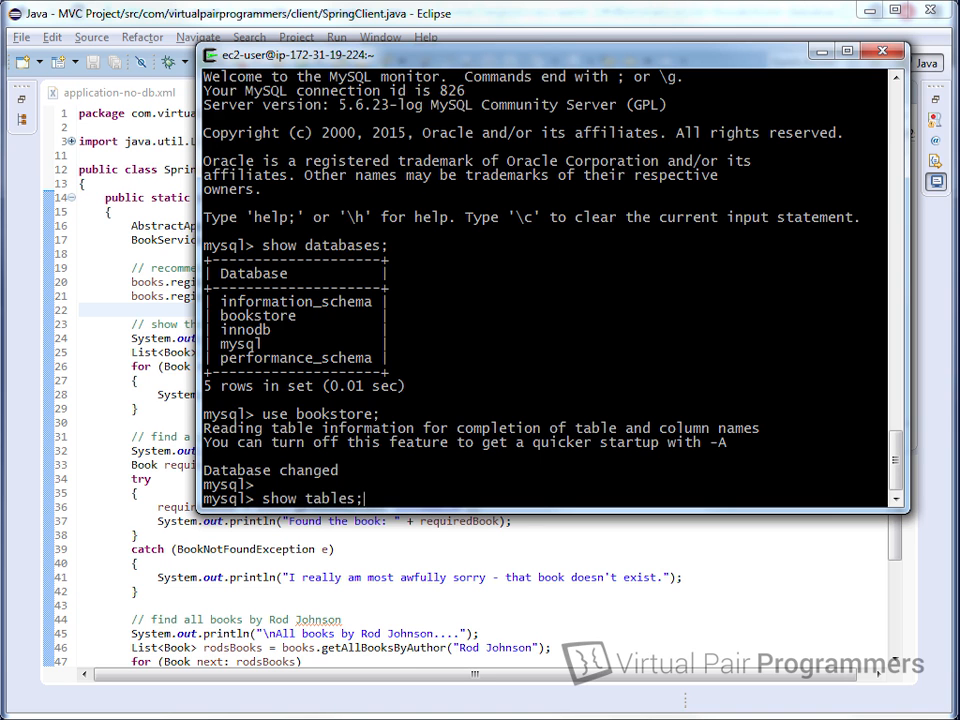
pyautogui.press('Return')
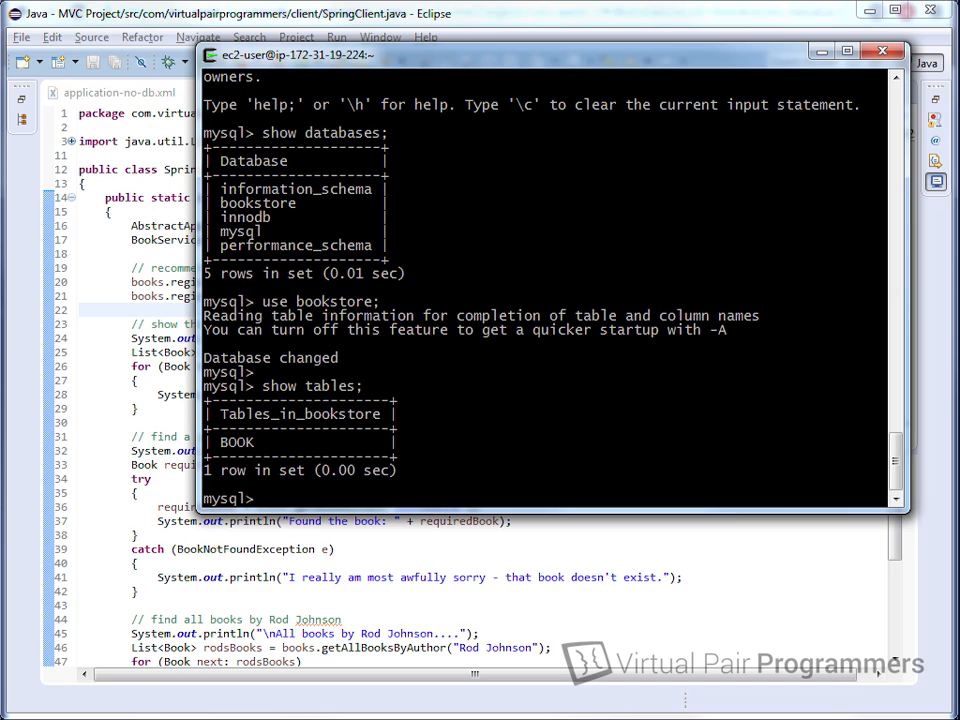
pyautogui.write('select * from BOOK;')
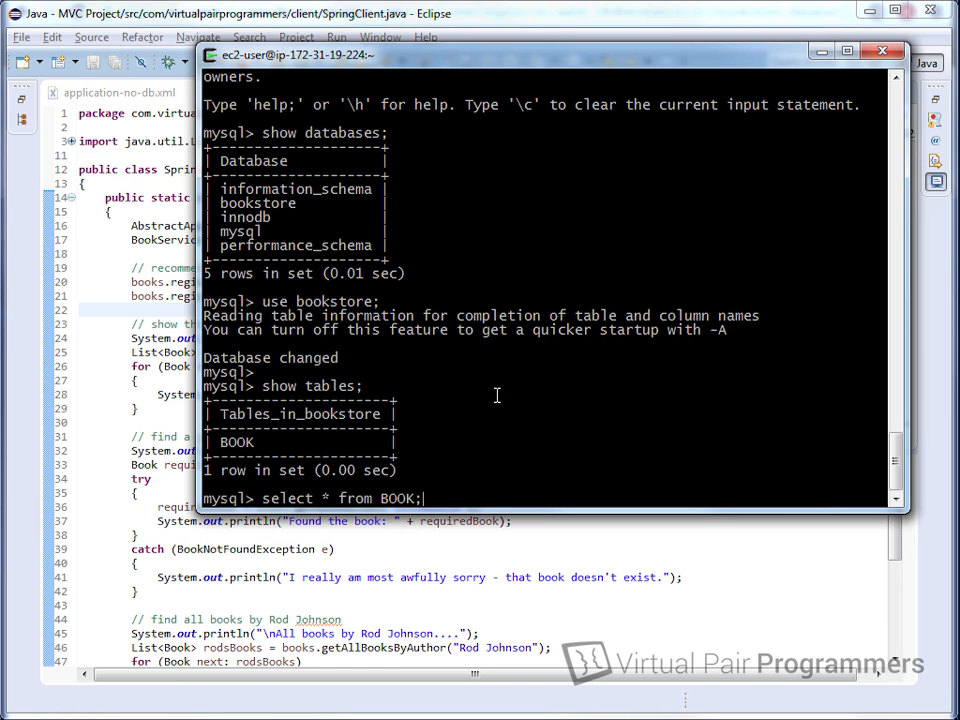
pyautogui.press('Return')
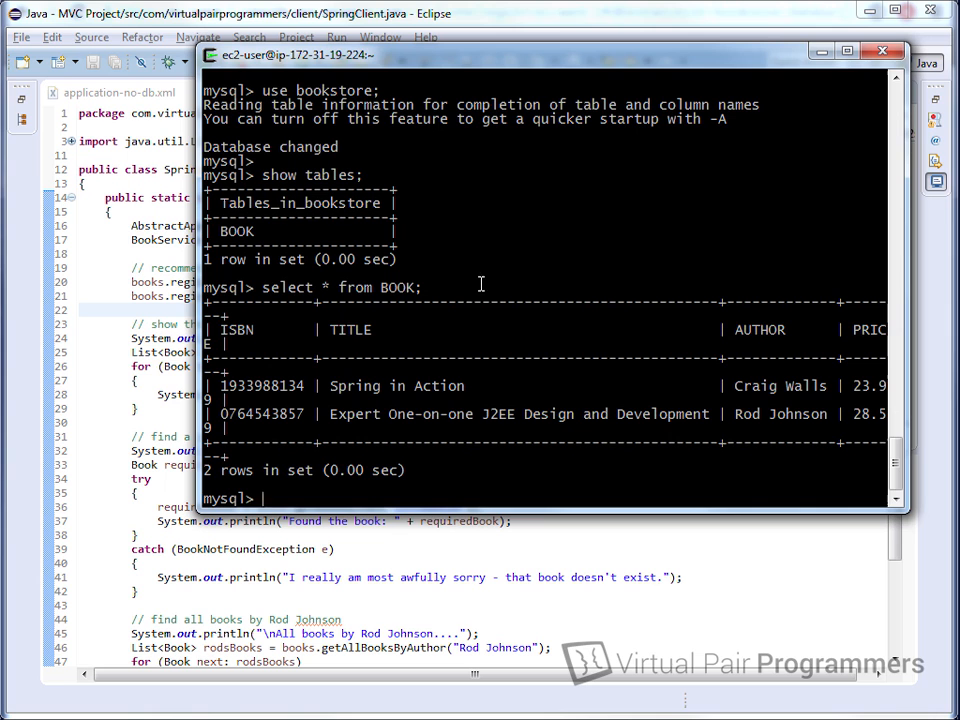
pyautogui.click(402, 551)
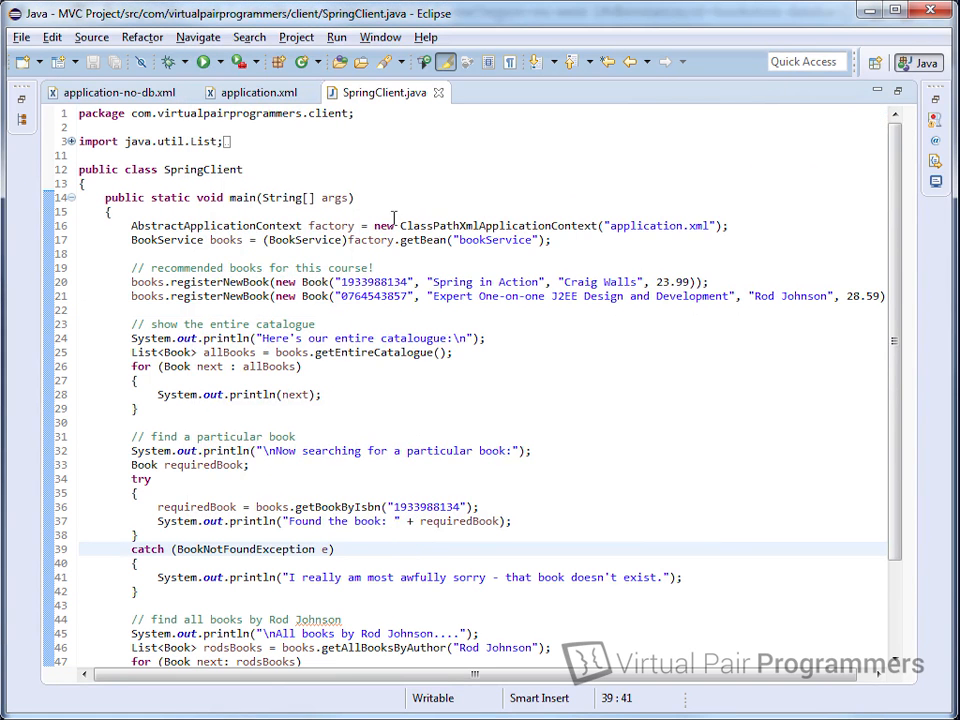
# Step: Restore the editor layout and run build.xml as an Ant Build
pyautogui.doubleClick(370, 100)
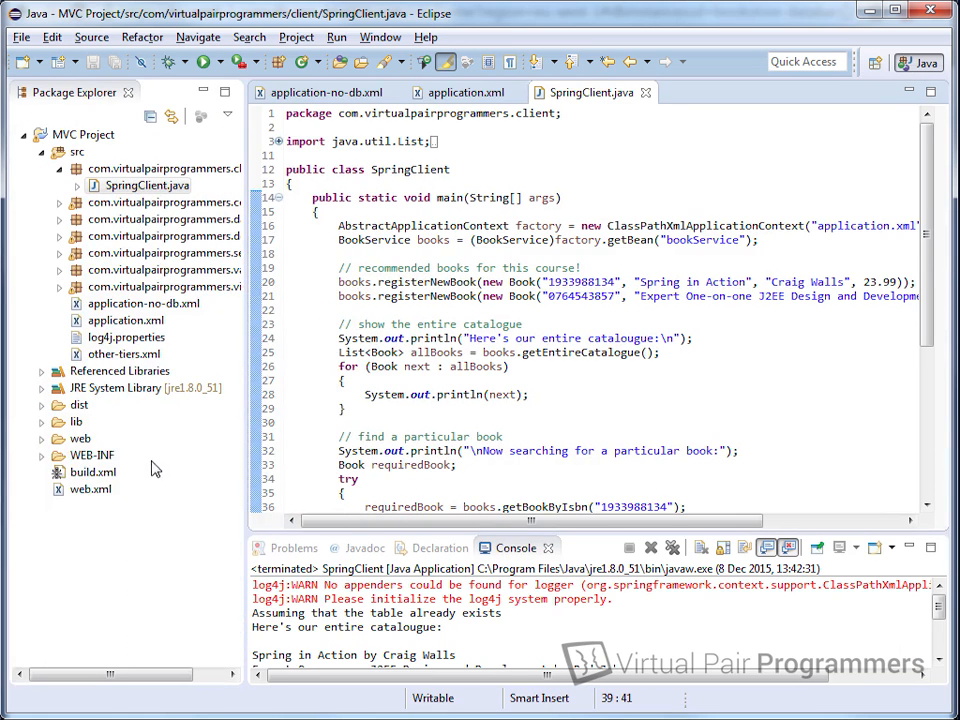
pyautogui.click(85, 478)
pyautogui.rightClick(85, 478)
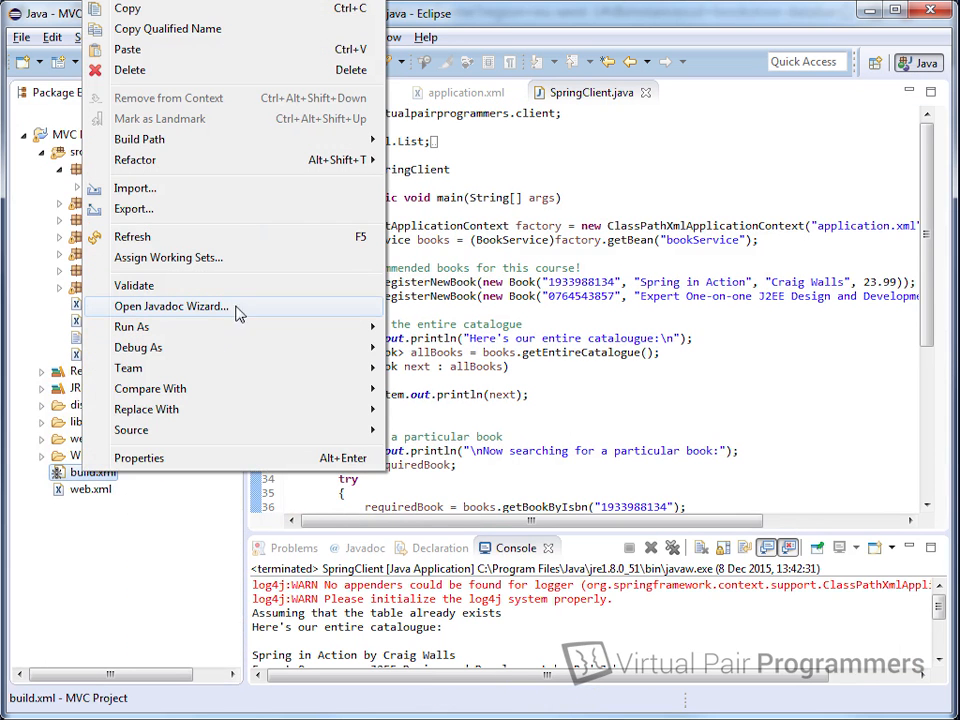
pyautogui.moveTo(261, 326)
pyautogui.click(445, 330)
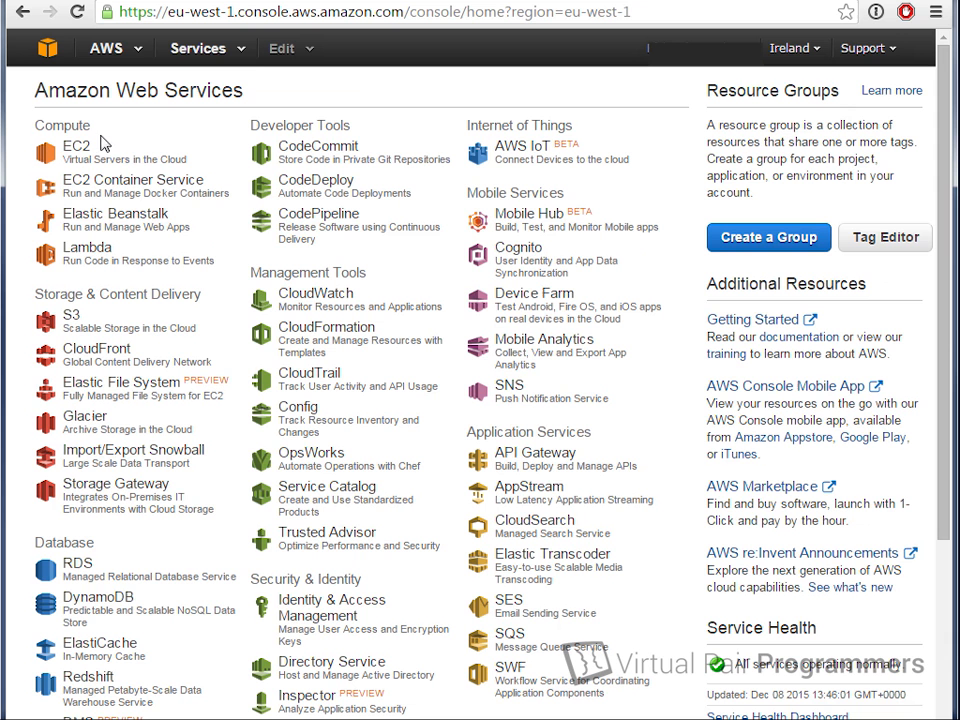
# Step: From the running EC2 instances, enter 54.229.0.107:8080 in a new browser window
pyautogui.click(78, 150)
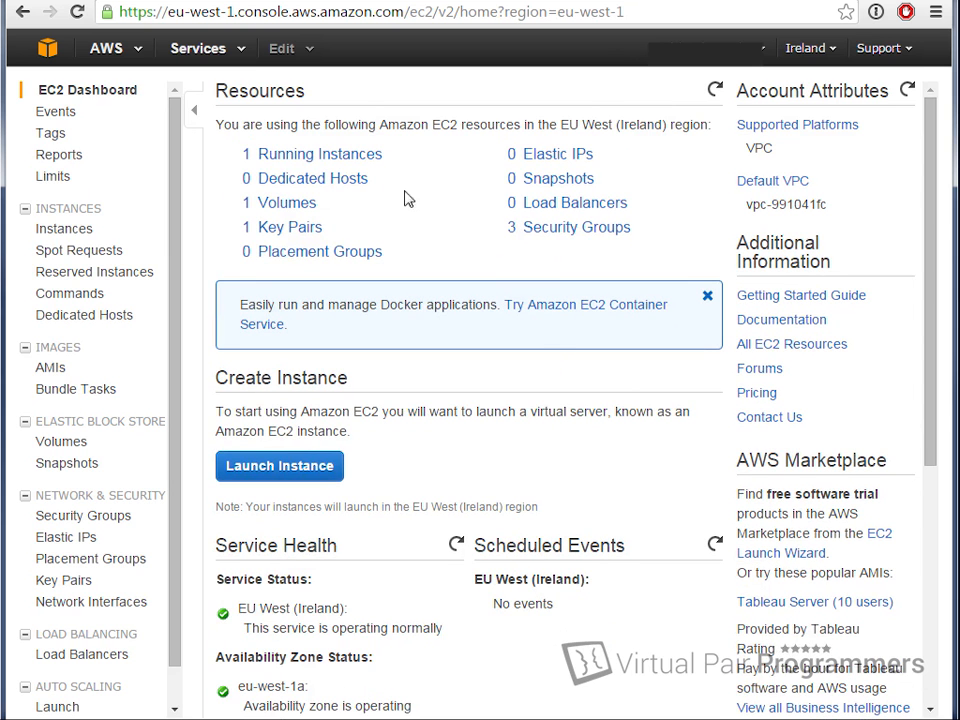
pyautogui.click(352, 160)
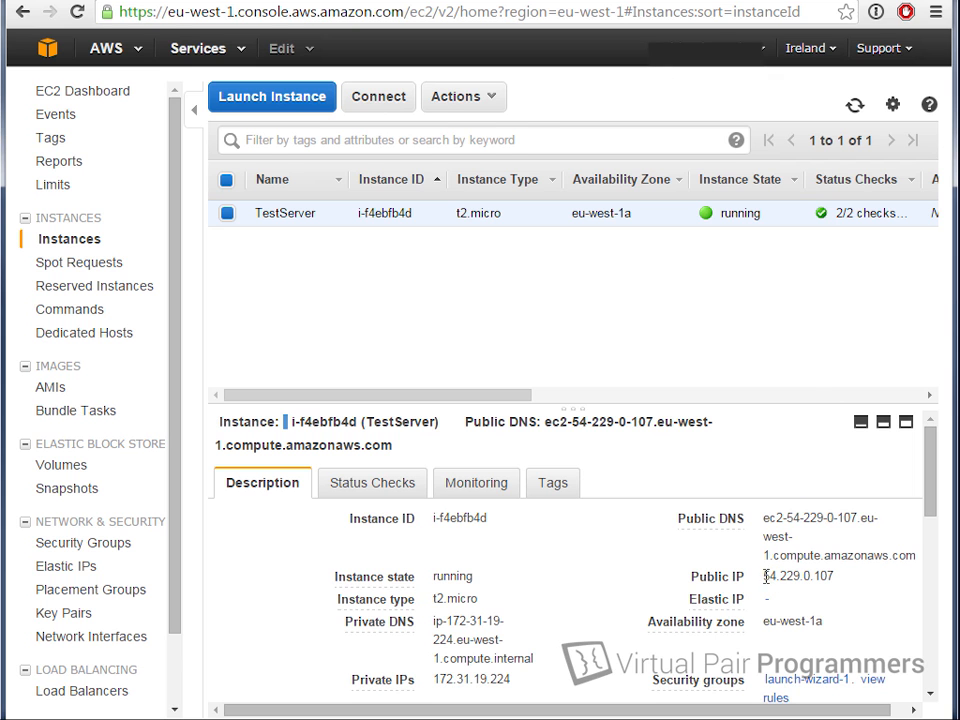
pyautogui.hotkey('ctrl', 'n')
pyautogui.write('54.229.0.107')
pyautogui.write(':8080')
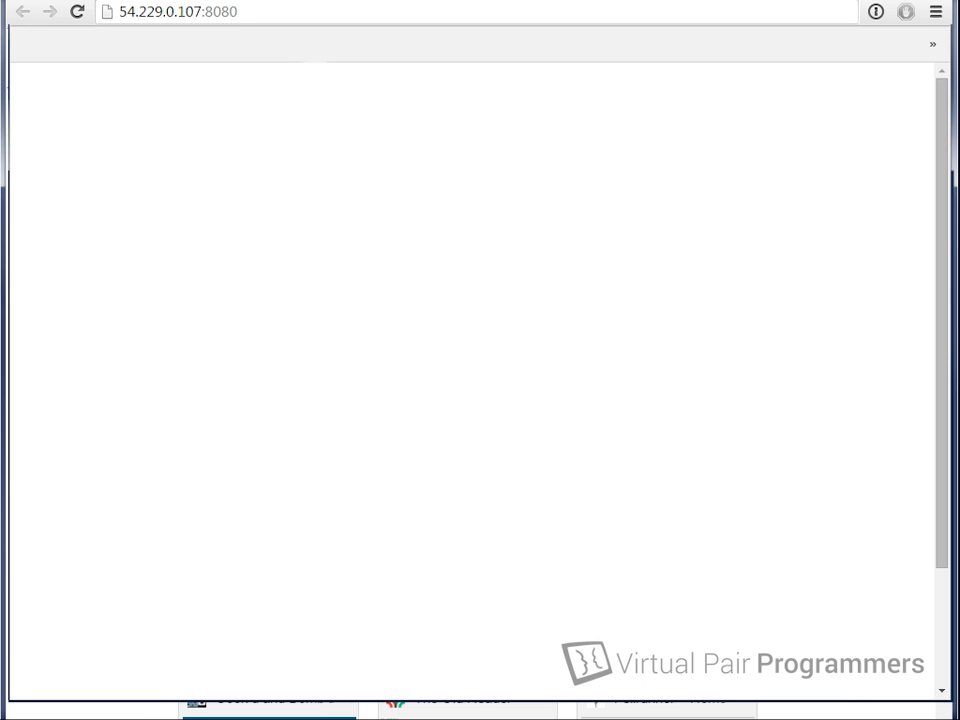
# Step: Load 54.229.0.107:8080, get ERR_CONNECTION_REFUSED, and return to the PuTTY session
pyautogui.press('Return')
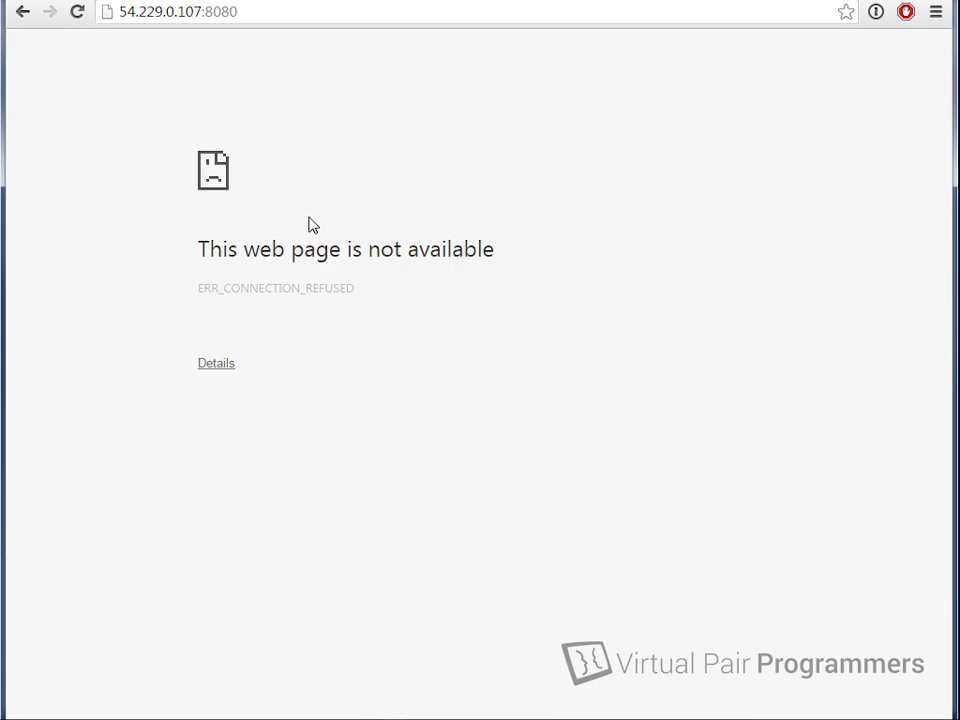
pyautogui.hotkey('alt', 'Tab')
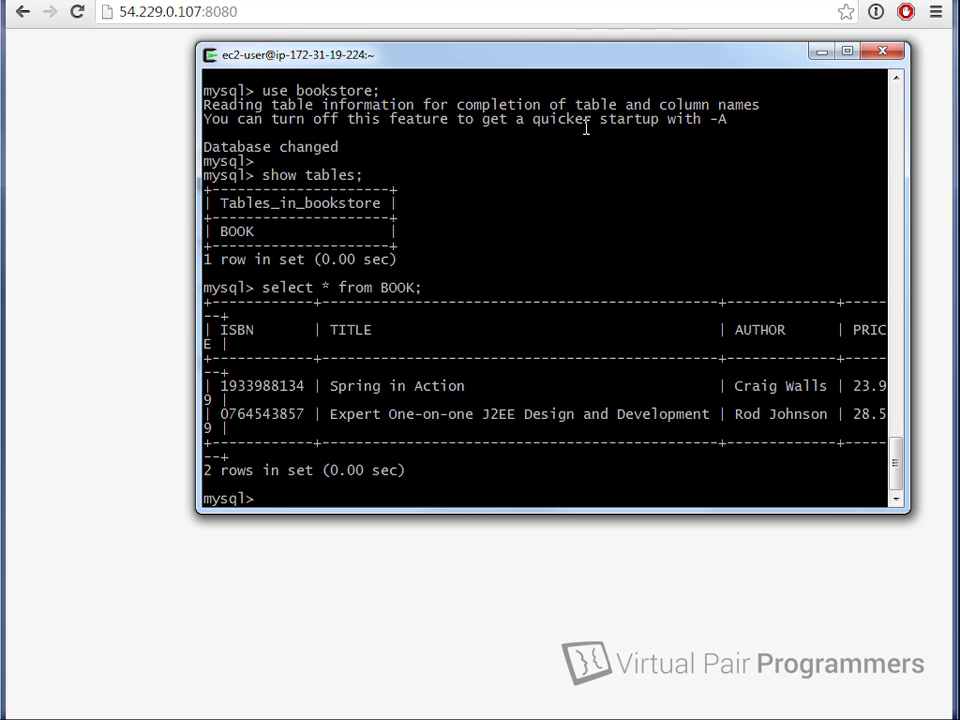
# Step: Quit the MySQL client with exit;
pyautogui.moveTo(545, 55); pyautogui.dragTo(564, 76)
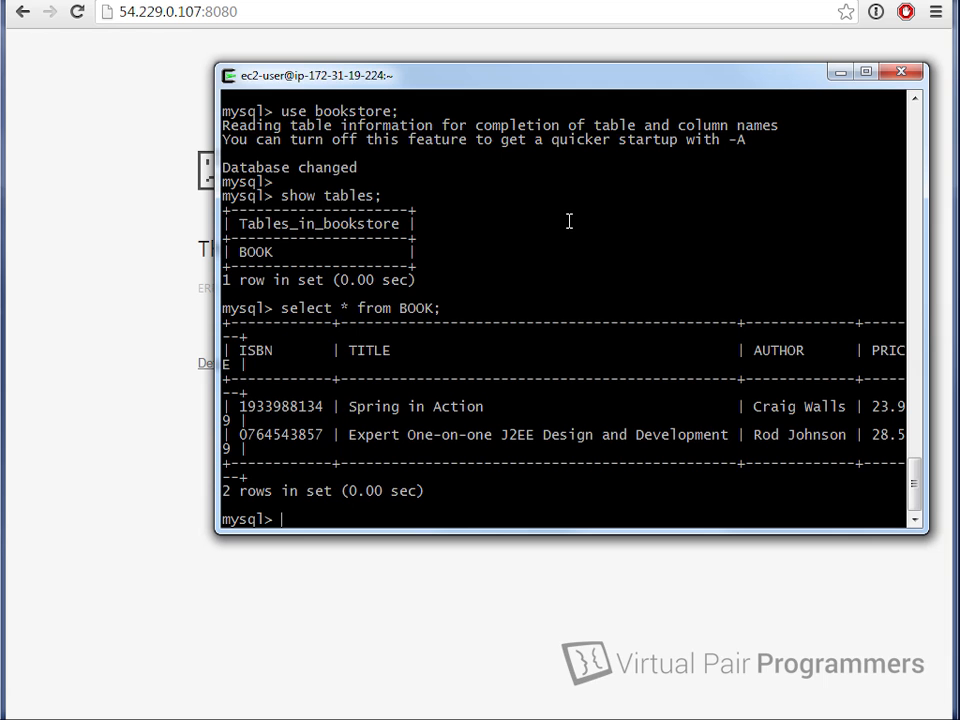
pyautogui.write('exit;')
pyautogui.press('Return')
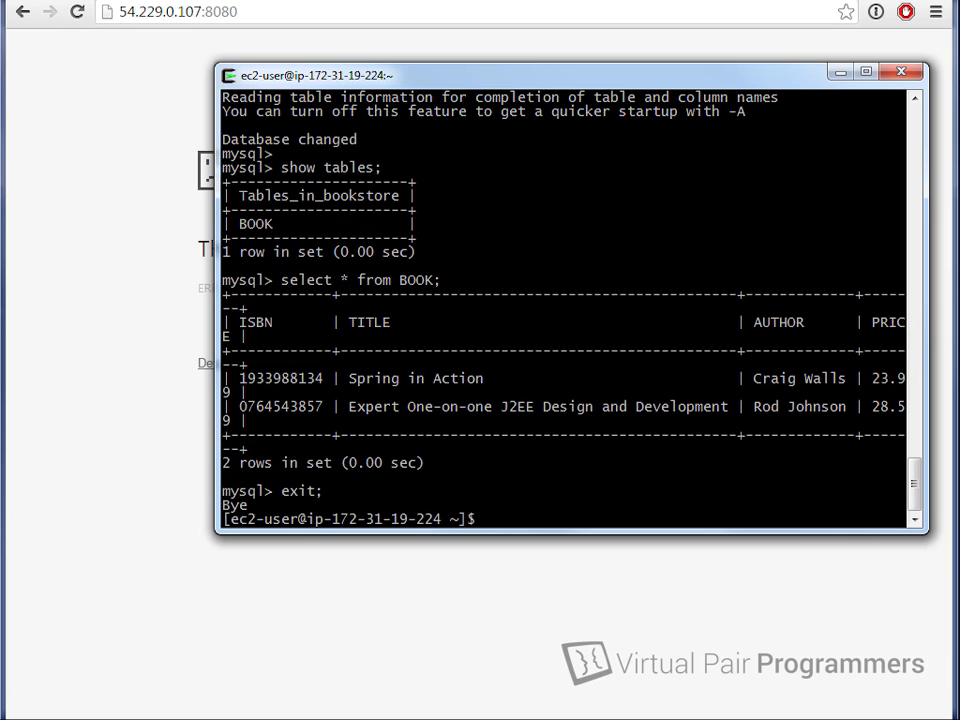
# Step: Run sudo service tomcat8 start and reload port 8080 to show the Tomcat 8.0.28 page
pyautogui.write('sudo service tomcat start')
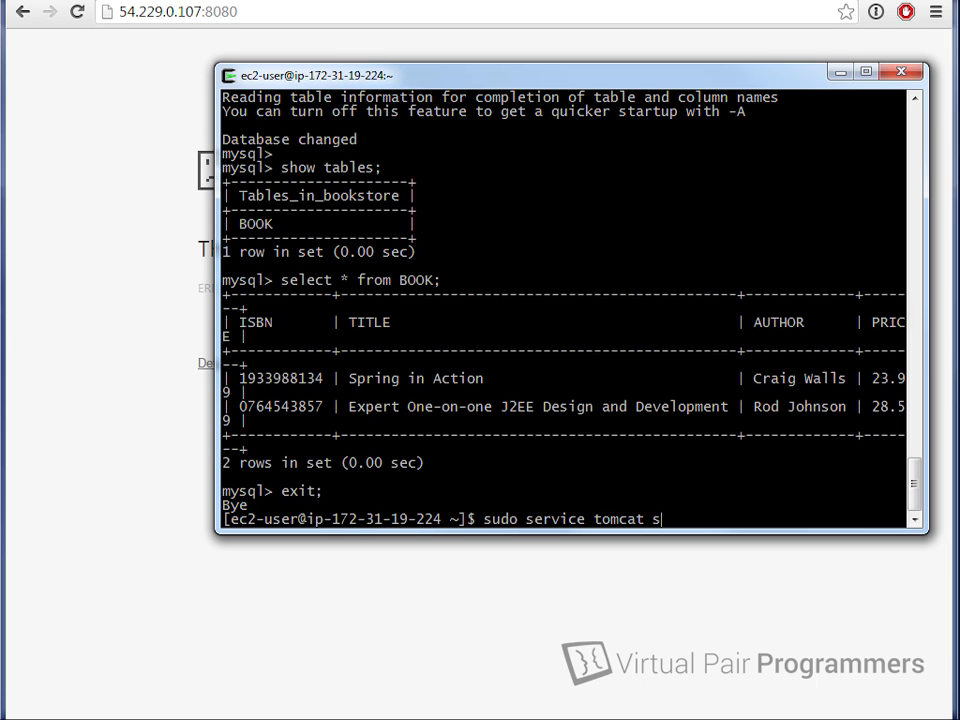
pyautogui.press('Return')
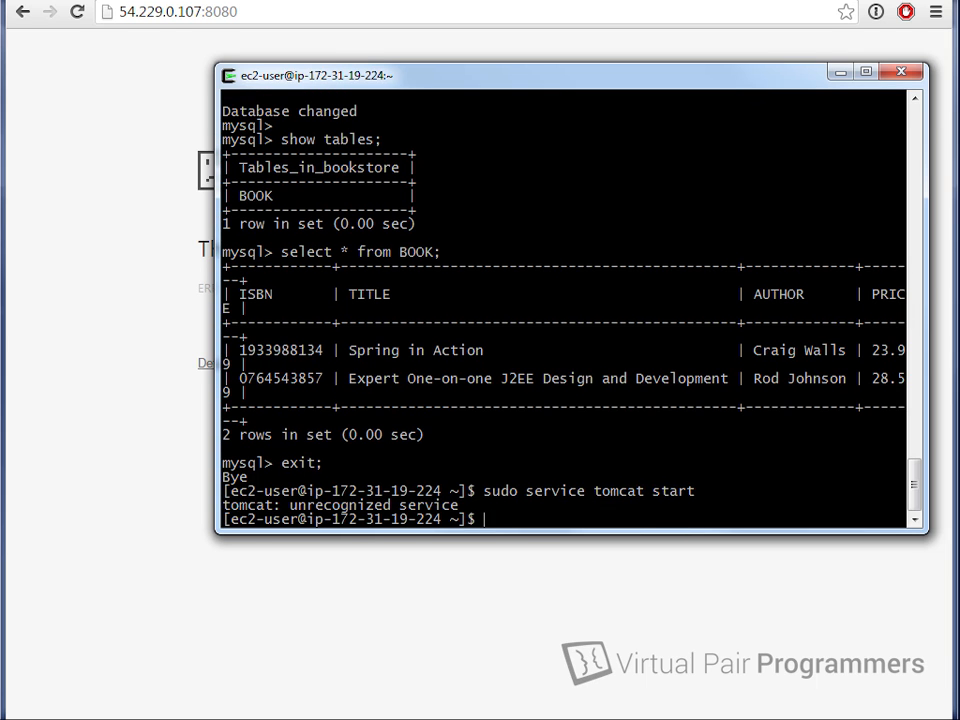
pyautogui.press('Up')
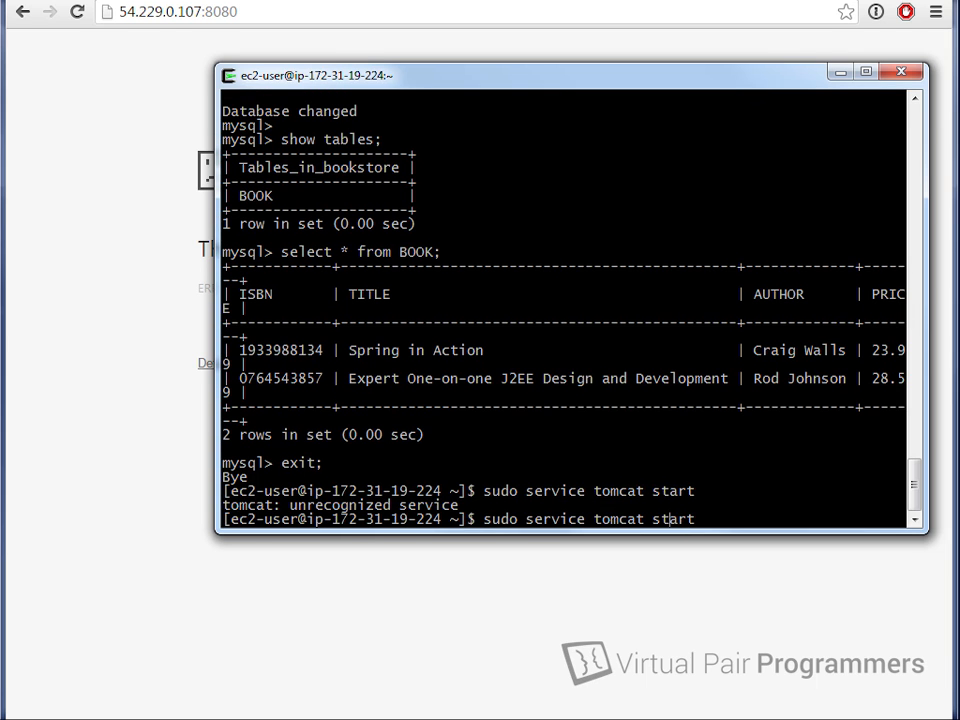
pyautogui.press('Left')
pyautogui.press('Left')
pyautogui.press('Left')
pyautogui.press('Left')
pyautogui.press('Left')
pyautogui.press('Left')
pyautogui.write('8')
pyautogui.press('Return')
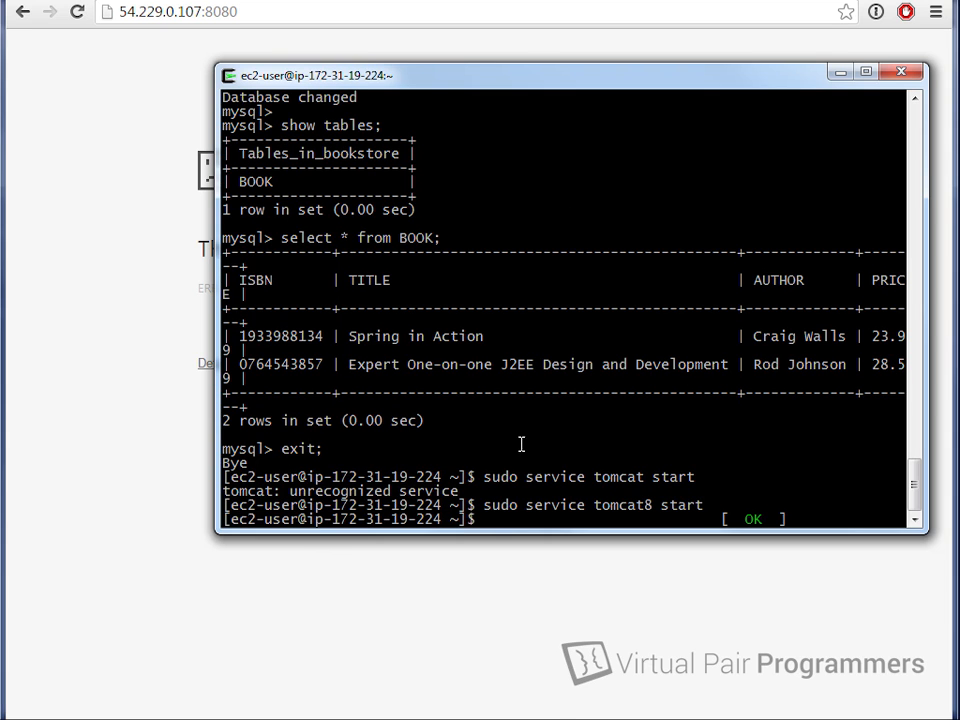
pyautogui.click(564, 626)
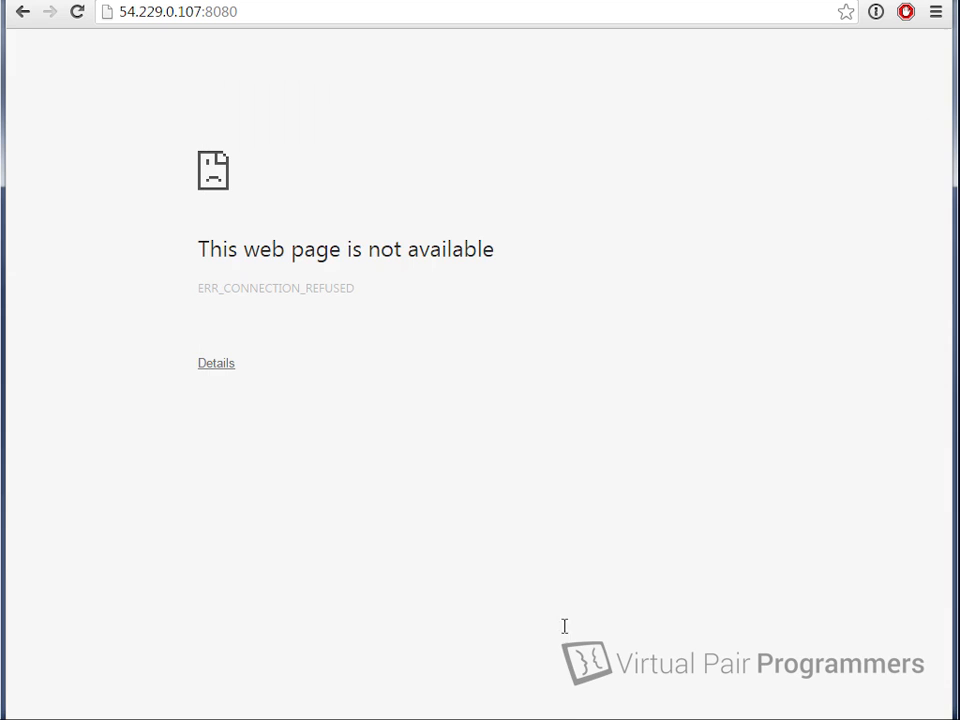
pyautogui.click(77, 12)
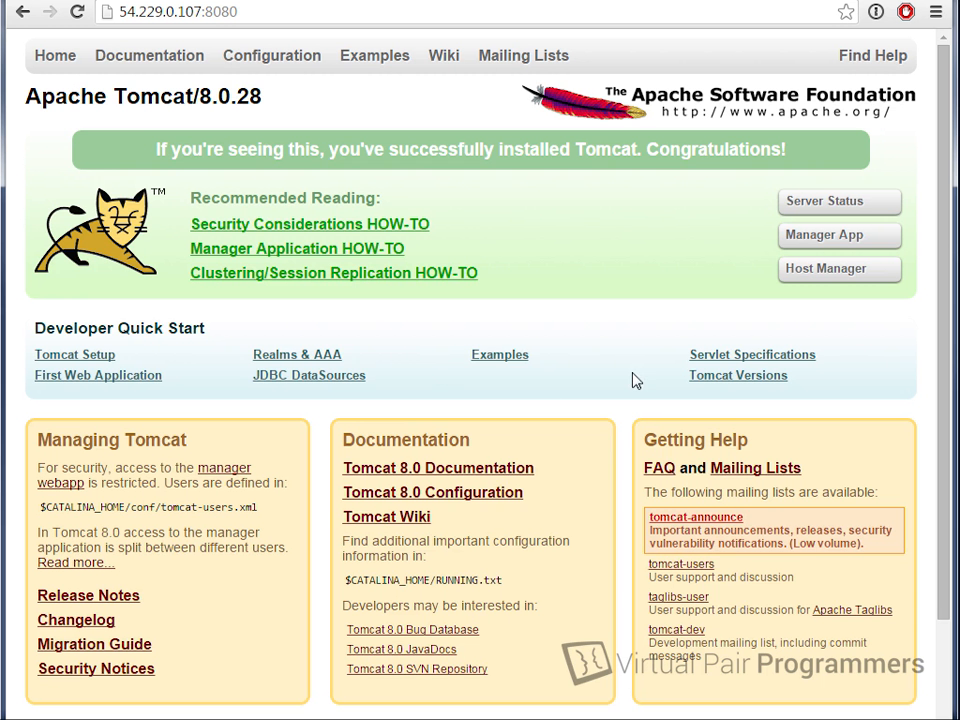
# Step: Request the Tomcat Manager App, then list the home directory in PuTTY
pyautogui.click(875, 235)
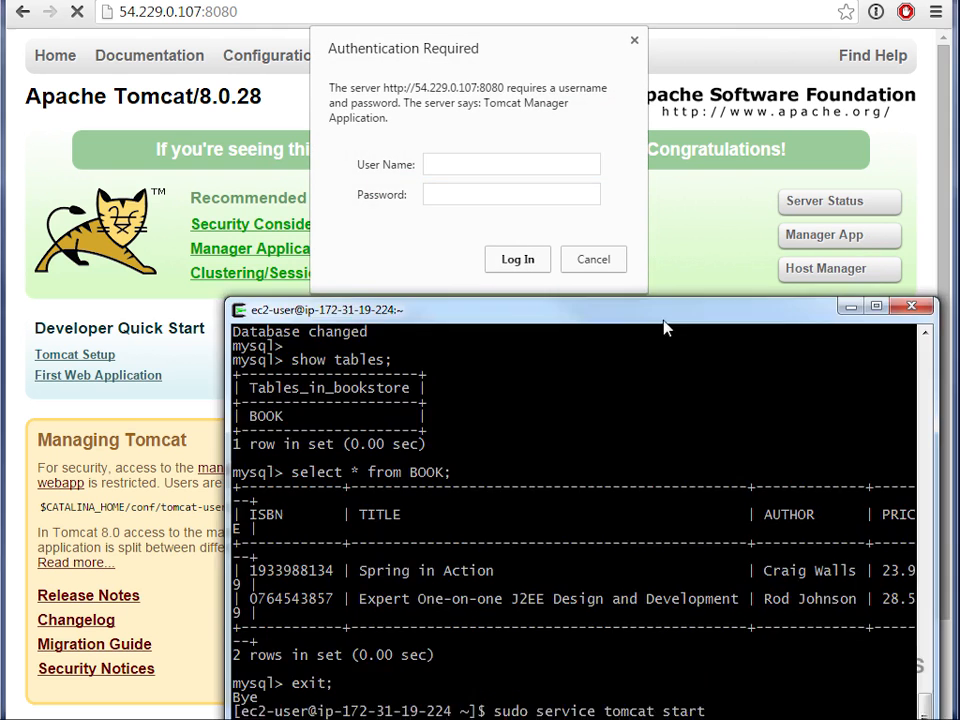
pyautogui.hotkey('alt', 'Tab')
pyautogui.moveTo(665, 328); pyautogui.dragTo(648, 88)
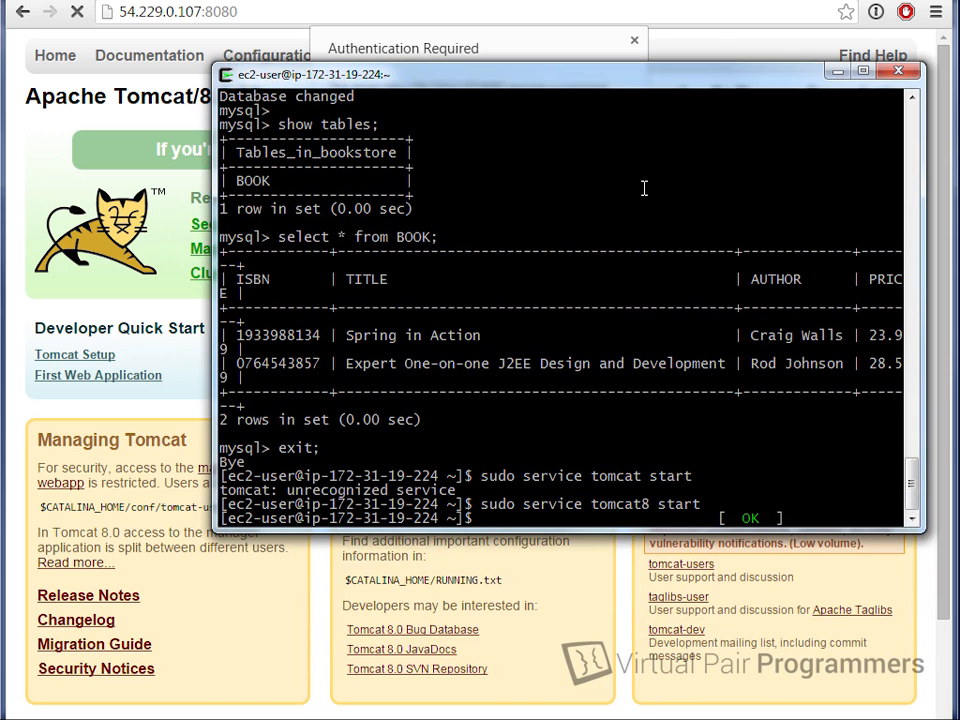
pyautogui.press('Return')
pyautogui.write('ls')
pyautogui.press('Return')
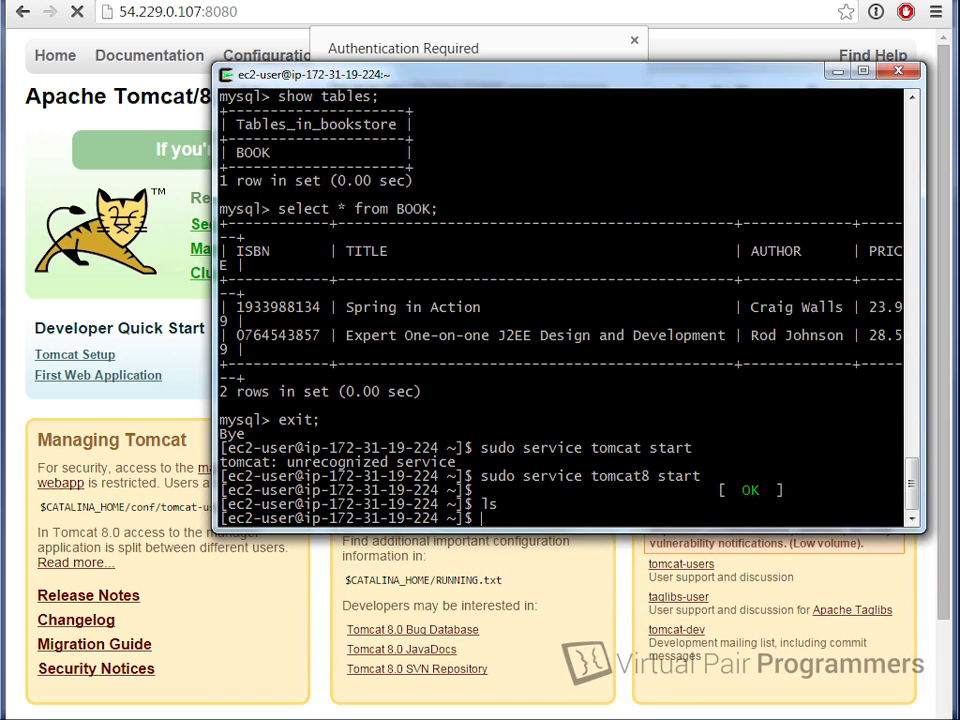
# Step: Change into /usr/share/tomcat8/conf and list its files, including tomcat-users.xml
pyautogui.write('d /usr/share/tomcat8/')
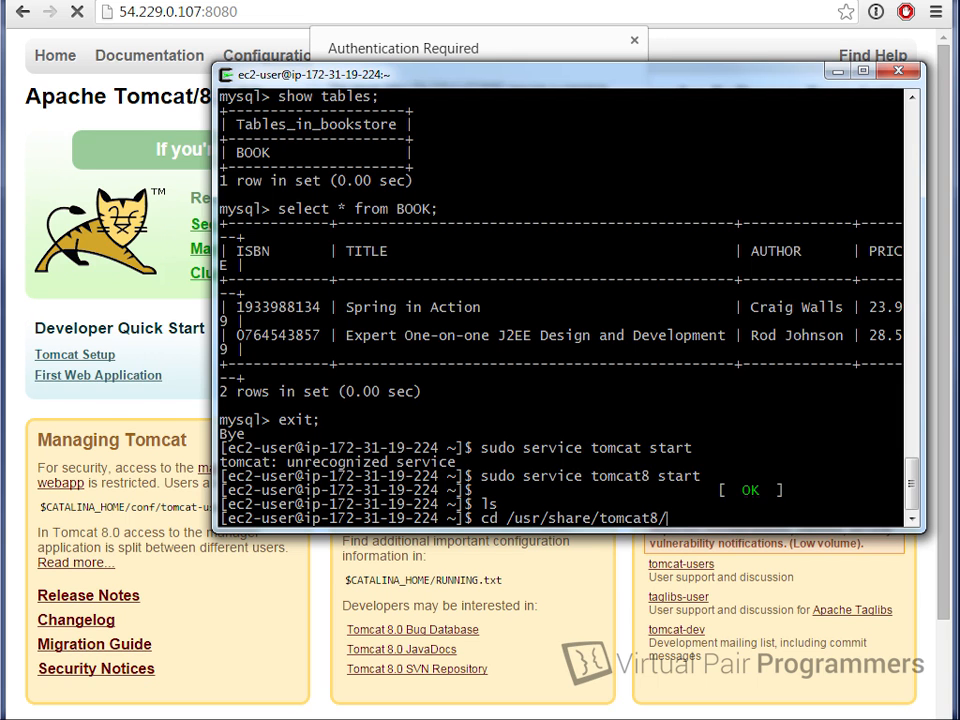
pyautogui.press('Return')
pyautogui.write('ls')
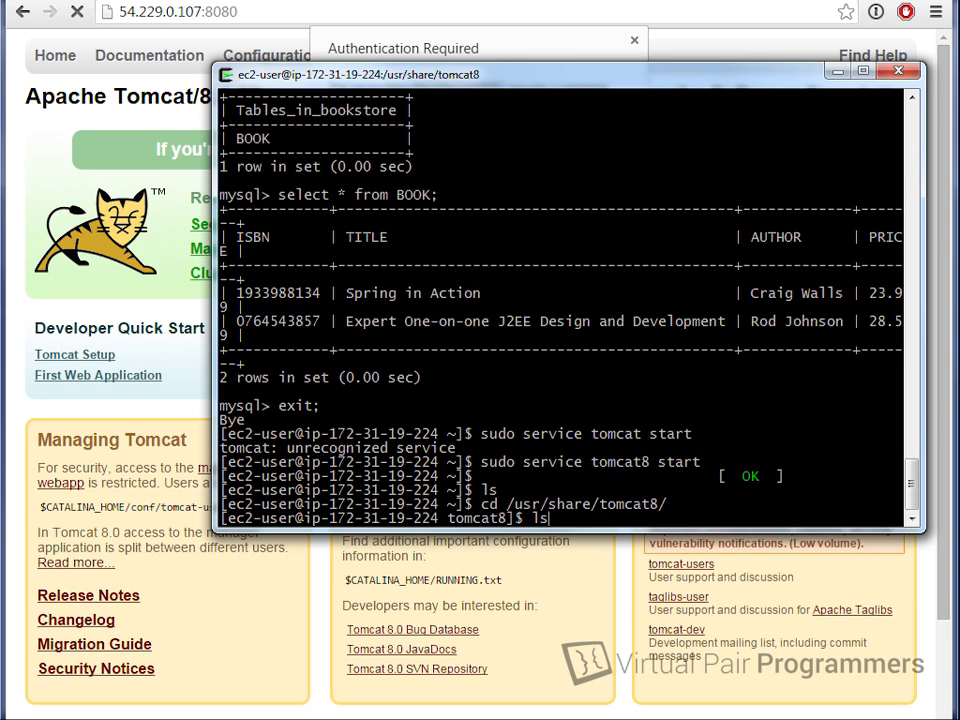
pyautogui.press('Return')
pyautogui.write('cd conf/')
pyautogui.press('Return')
pyautogui.write('ls')
pyautogui.press('Return')
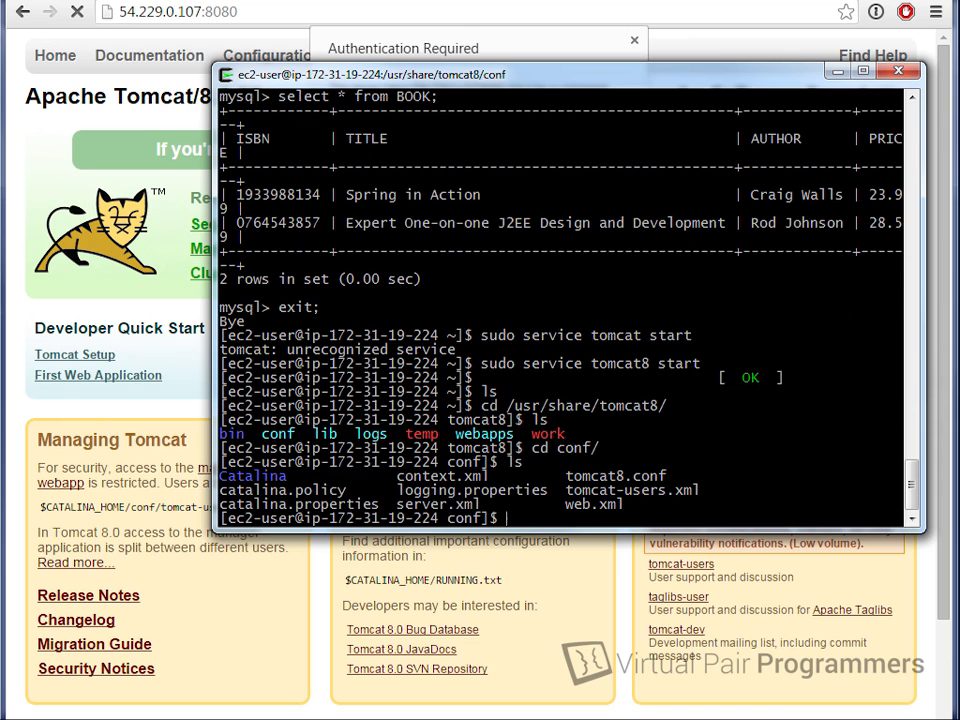
pyautogui.write('nano tomcat-us')
# Step: Reopen tomcat-users.xml in nano with sudo and scroll to the admin user's manager-gui roles
pyautogui.press('Tab')
pyautogui.press('Return')
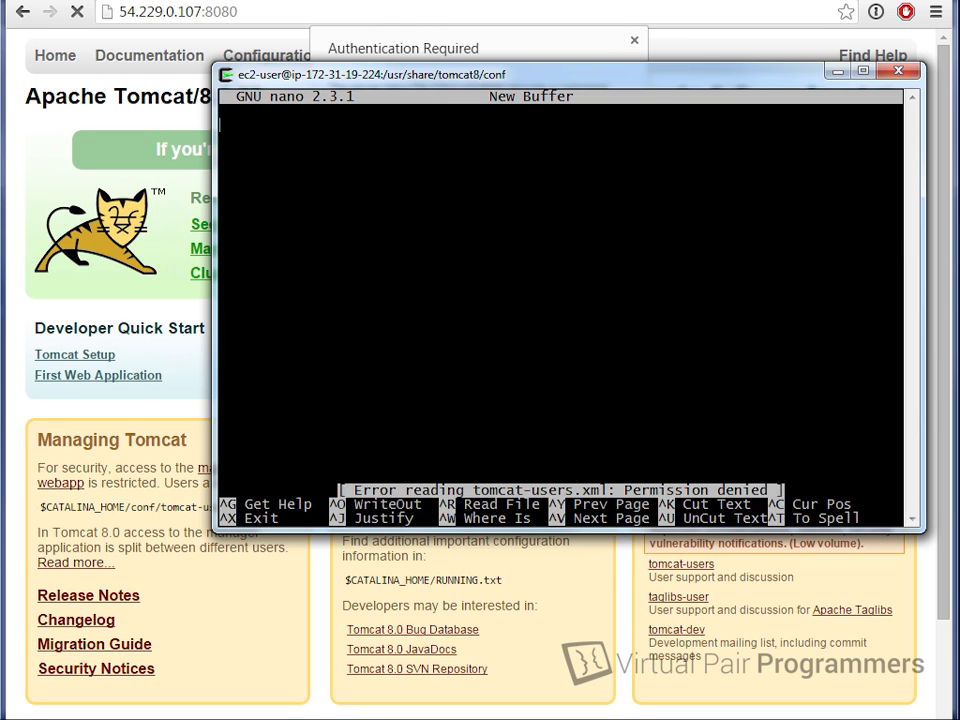
pyautogui.hotkey('ctrl', 'x')
pyautogui.press('Up')
pyautogui.press('Home')
pyautogui.write('sudo')
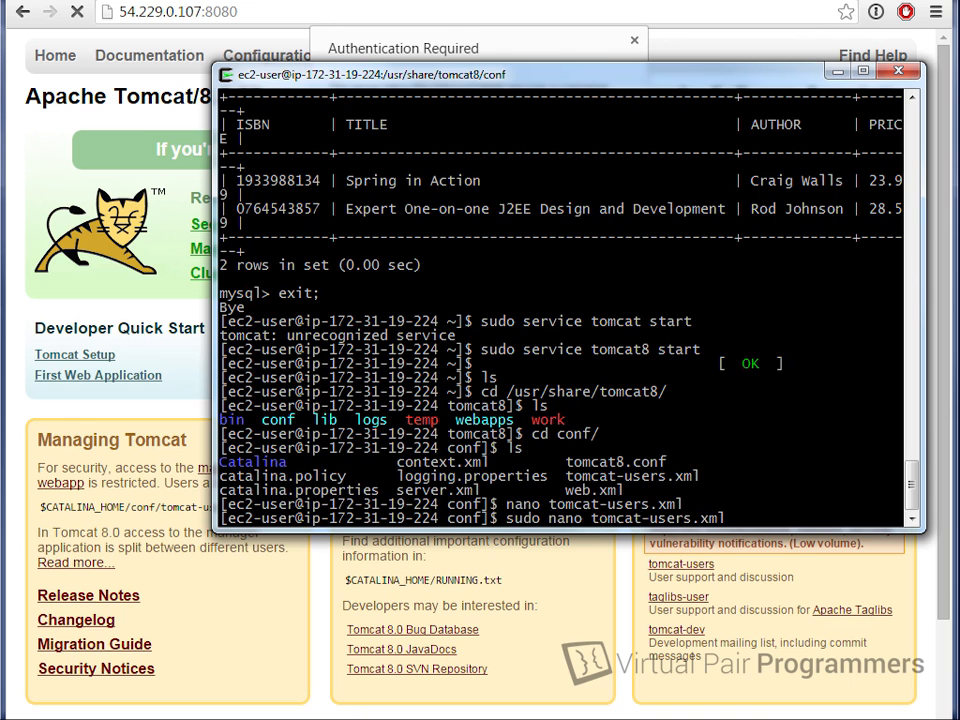
pyautogui.press('Return')
pyautogui.press('pagedown')
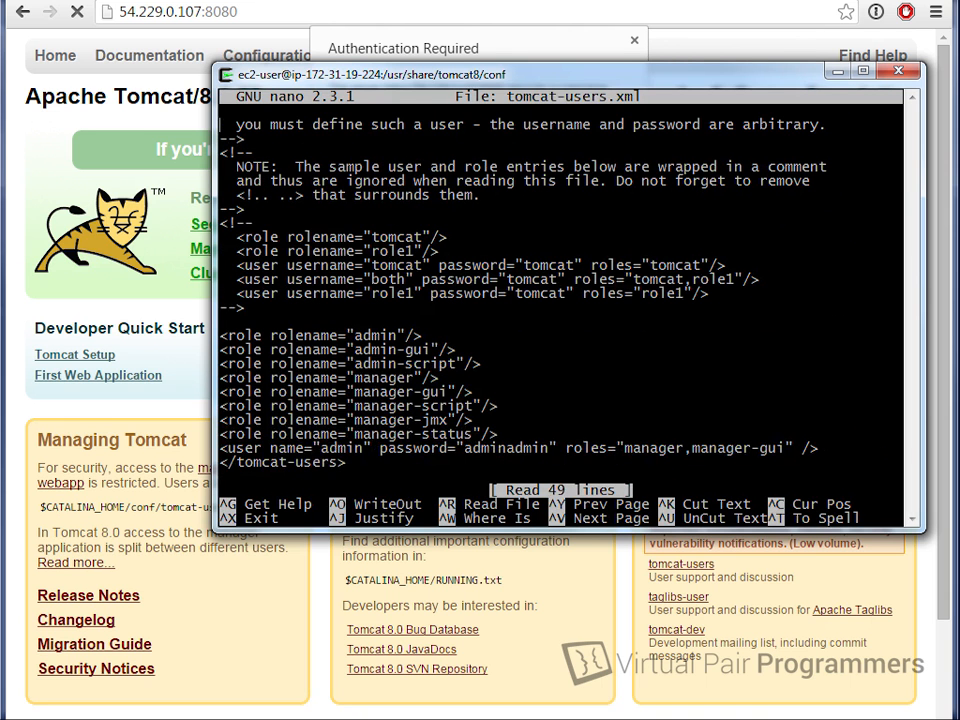
pyautogui.press('Down')
pyautogui.press('Down')
pyautogui.press('Down')
pyautogui.press('Down')
pyautogui.press('Down')
pyautogui.press('Down')
pyautogui.press('Down')
pyautogui.press('Down')
# Step: Log in to the Tomcat Manager as admin with the manager user's password
pyautogui.hotkey('alt', 'Tab')
pyautogui.write('admin')
pyautogui.press('Tab')
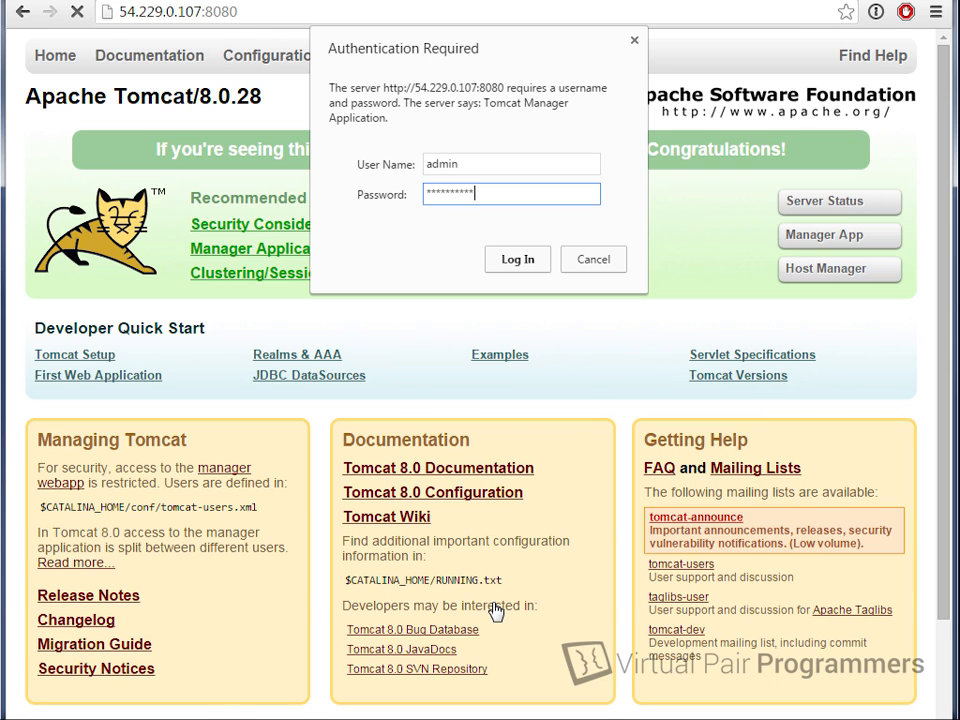
pyautogui.click(516, 259)
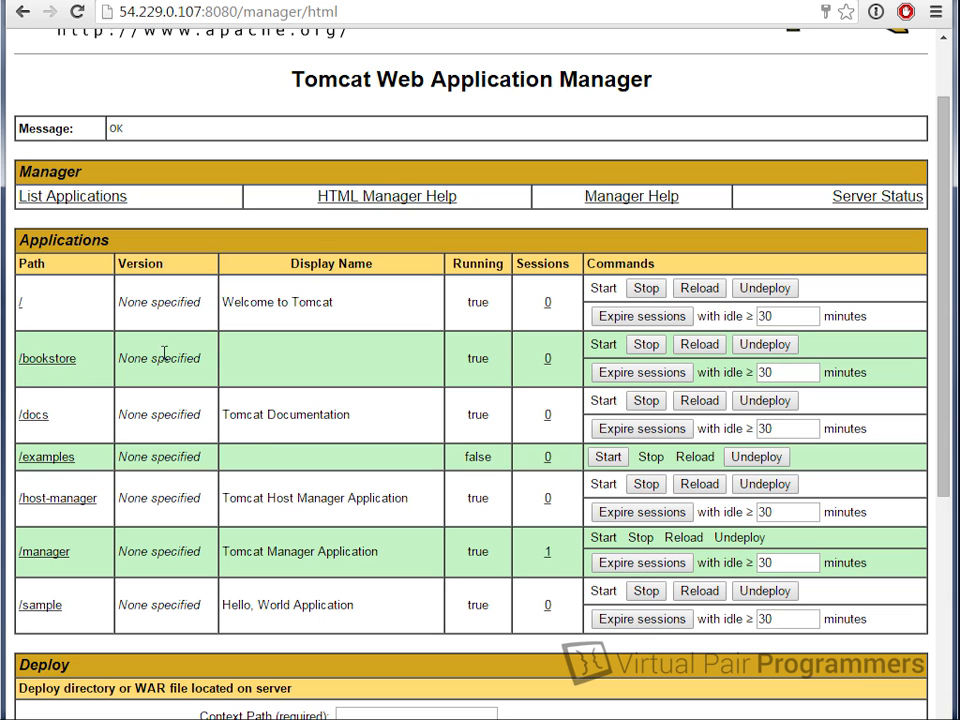
# Step: Undeploy the /bookstore application, then scroll down to the Deploy section
pyautogui.click(765, 344)
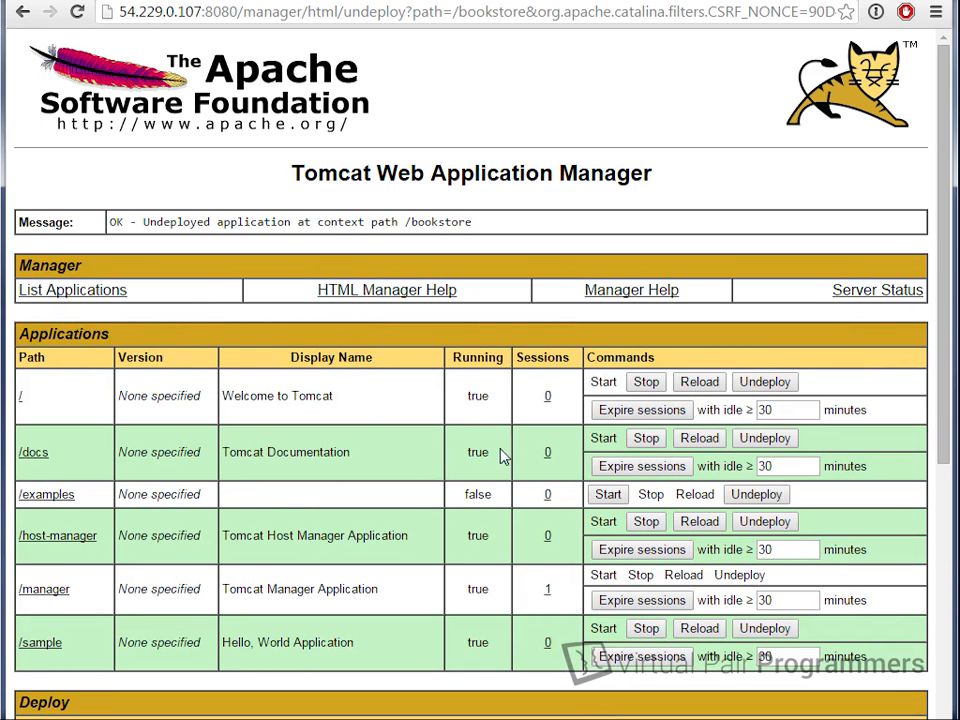
pyautogui.scroll(-2, 490, 462)
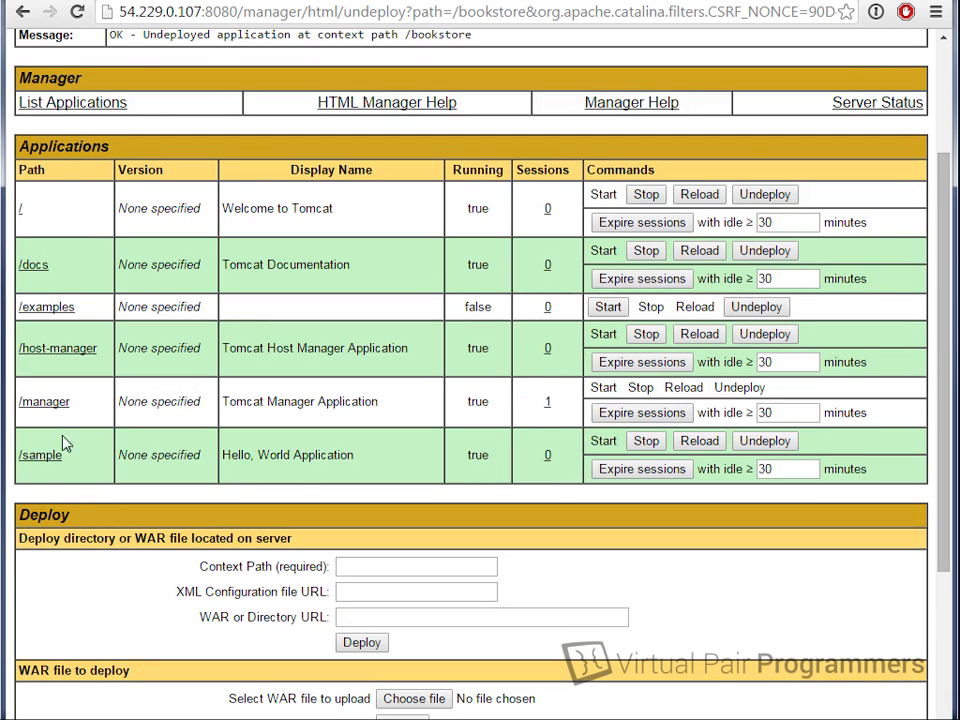
pyautogui.scroll(-3, 321, 467)
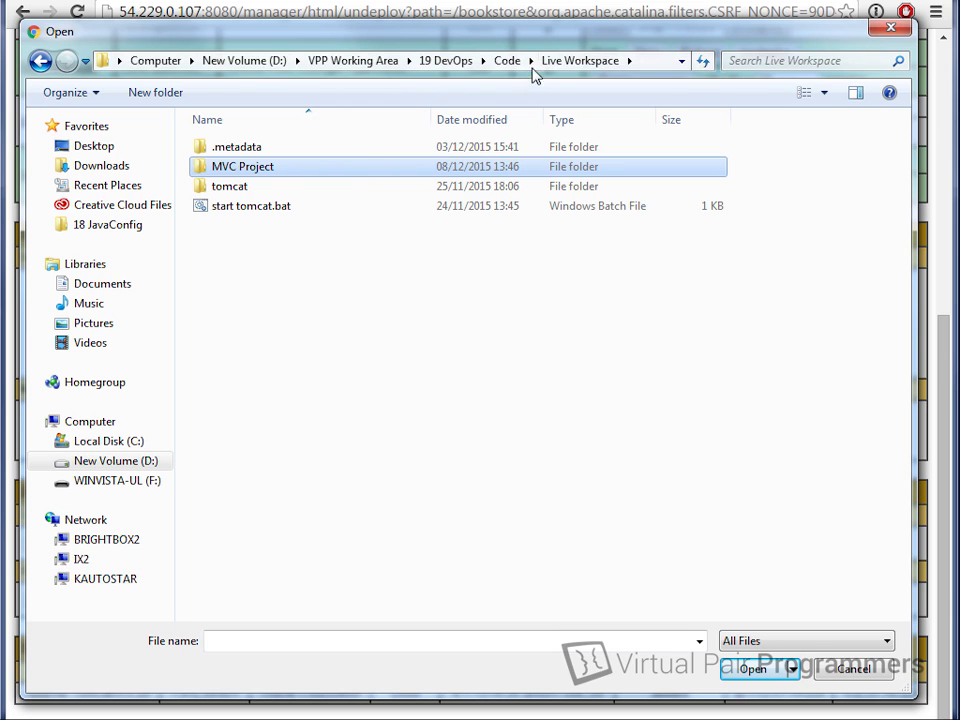
# Step: Choose bookstore.war from MVC Project\dist and deploy it as a WAR file
pyautogui.doubleClick(270, 166)
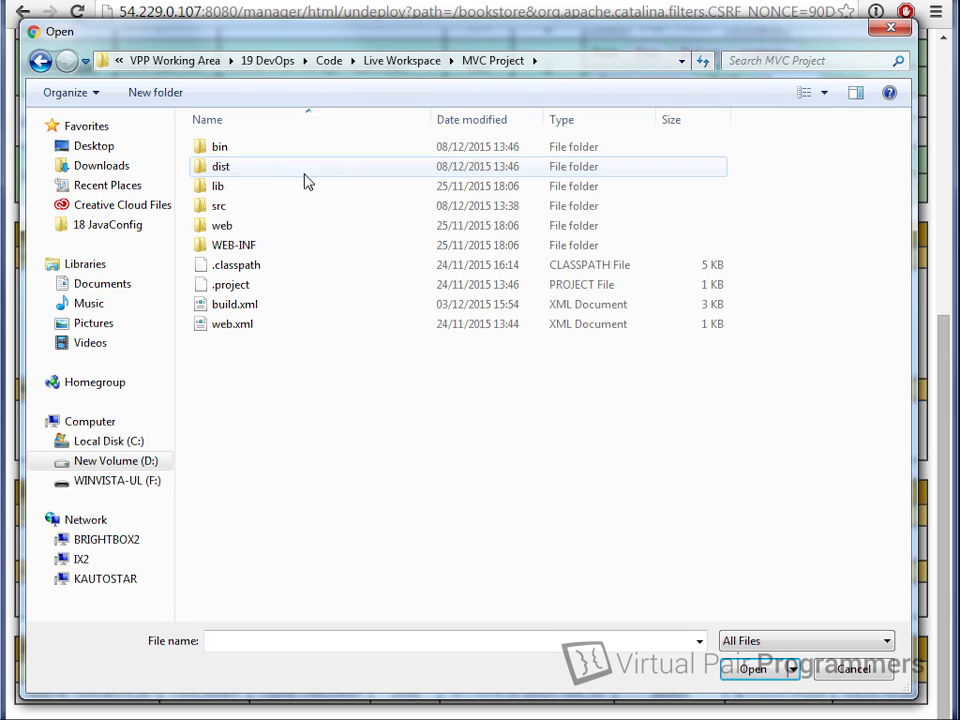
pyautogui.doubleClick(256, 167)
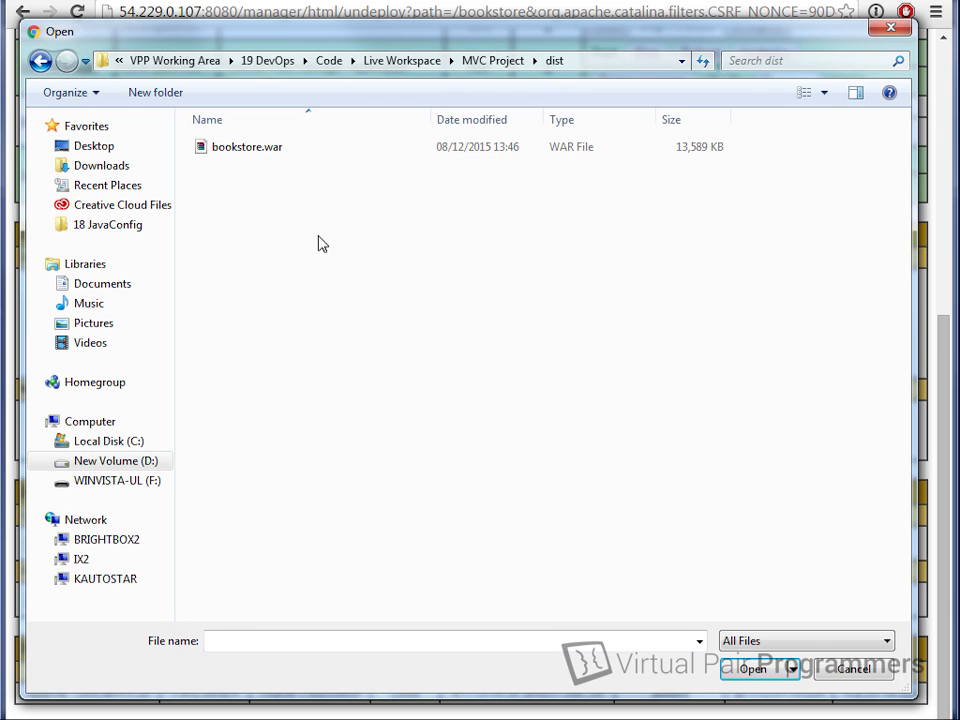
pyautogui.click(266, 154)
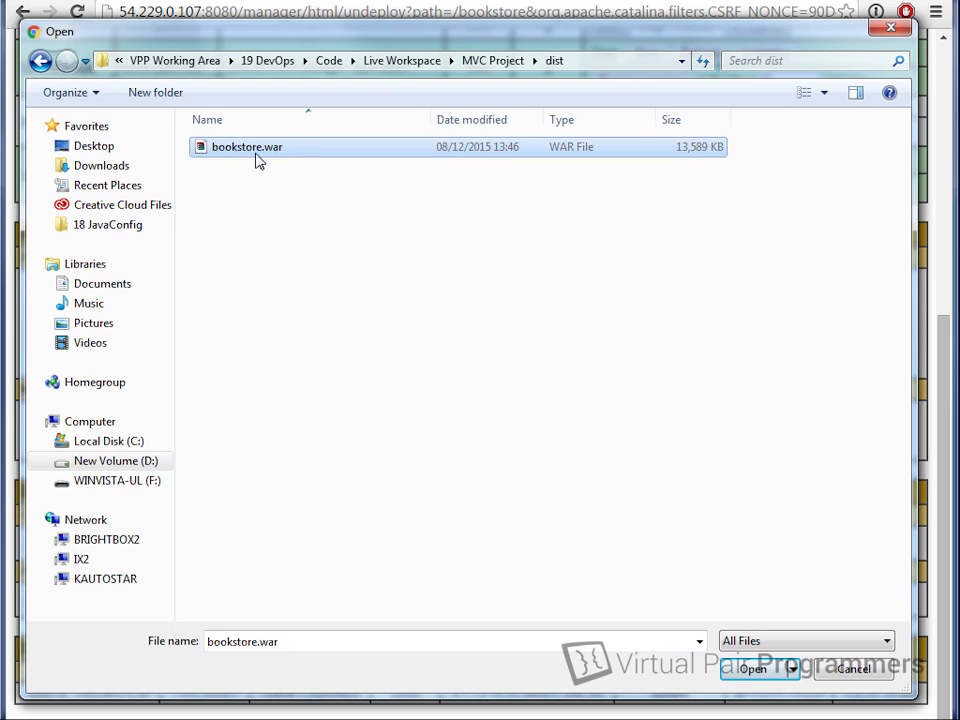
pyautogui.doubleClick(256, 156)
pyautogui.click(412, 445)
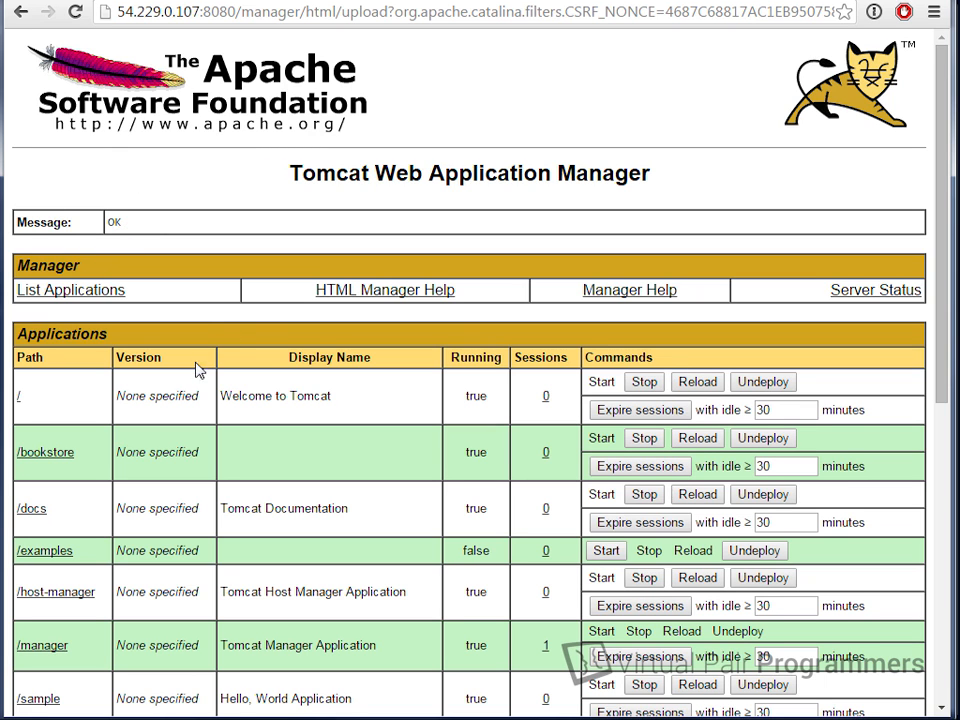
# Step: Open /bookstore, which returns a 404, then load /bookstore/viewAllBooks.do in the address bar
pyautogui.scroll(-1, 213, 263)
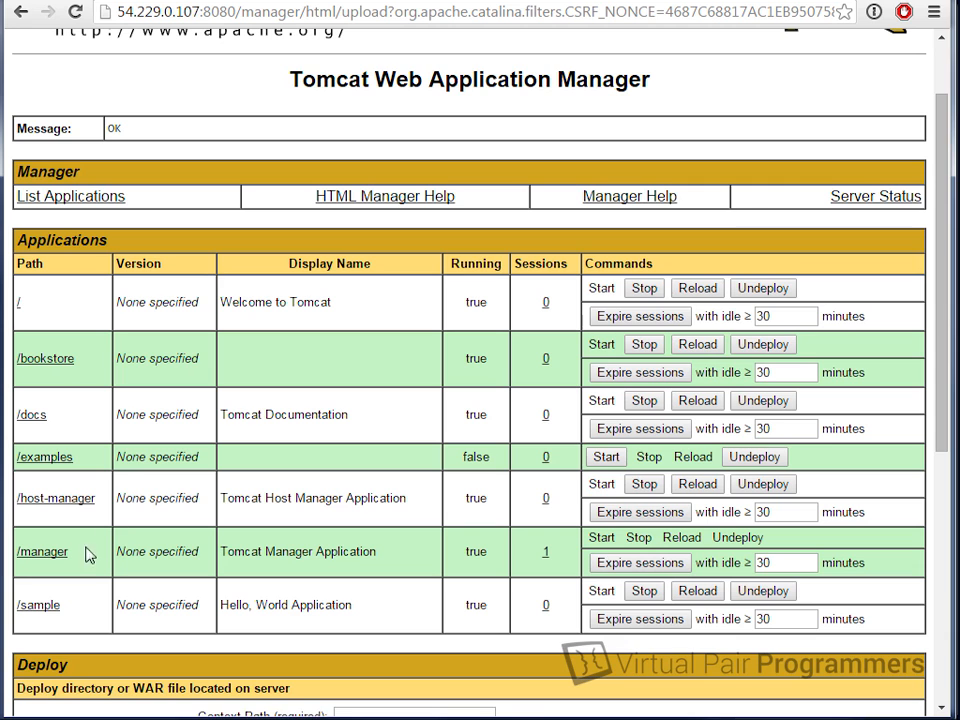
pyautogui.click(48, 362)
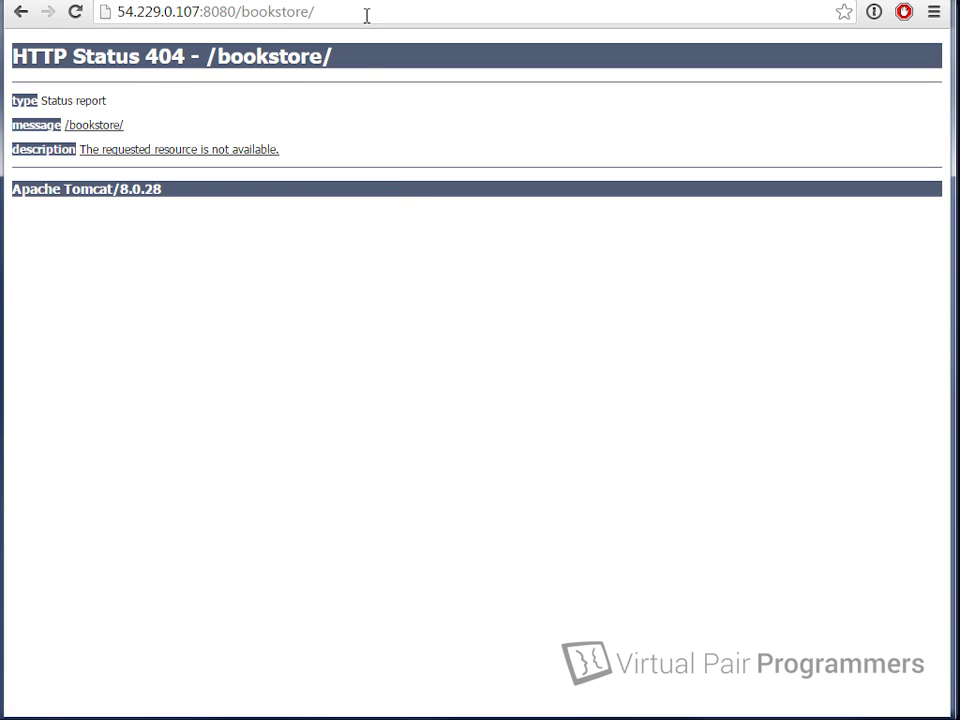
pyautogui.write('viewa')
pyautogui.press('BackSpace')
pyautogui.write('A')
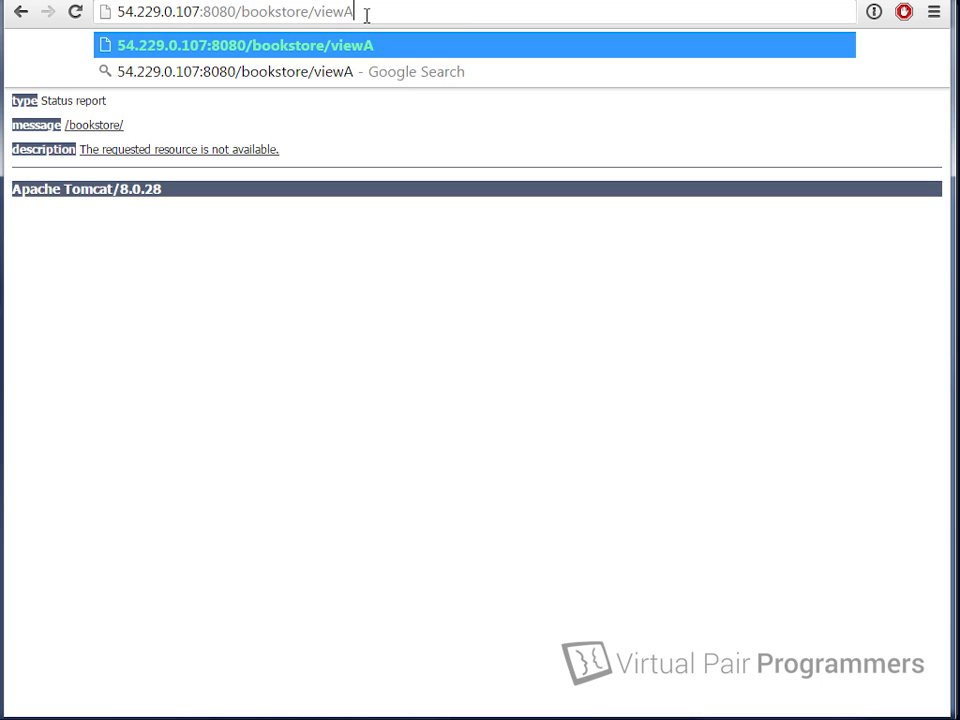
pyautogui.write('llBooks.do')
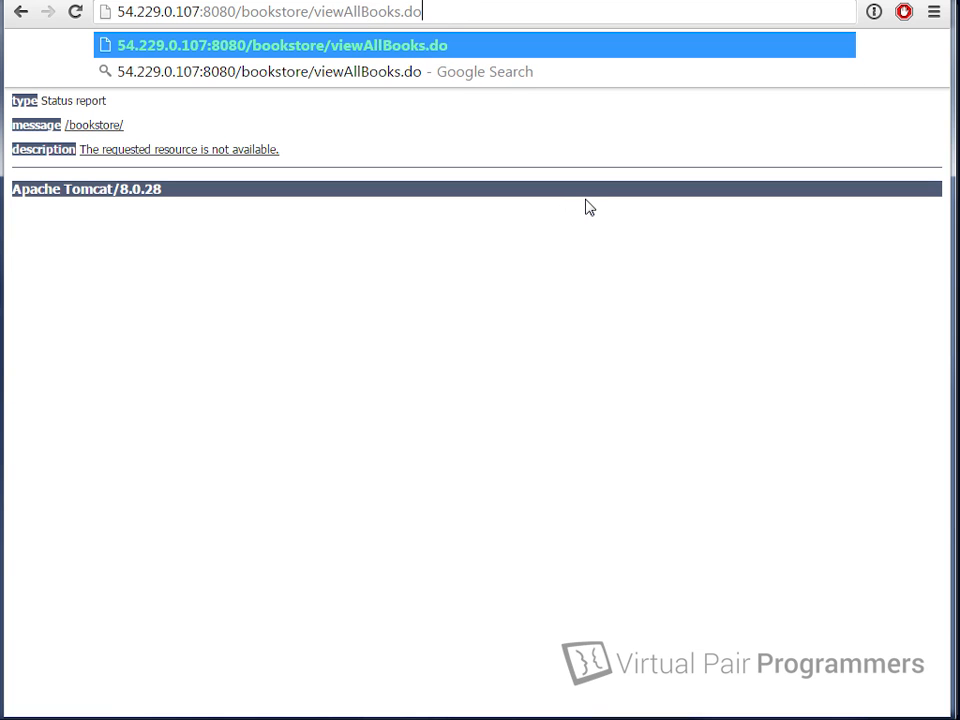
pyautogui.press('Return')
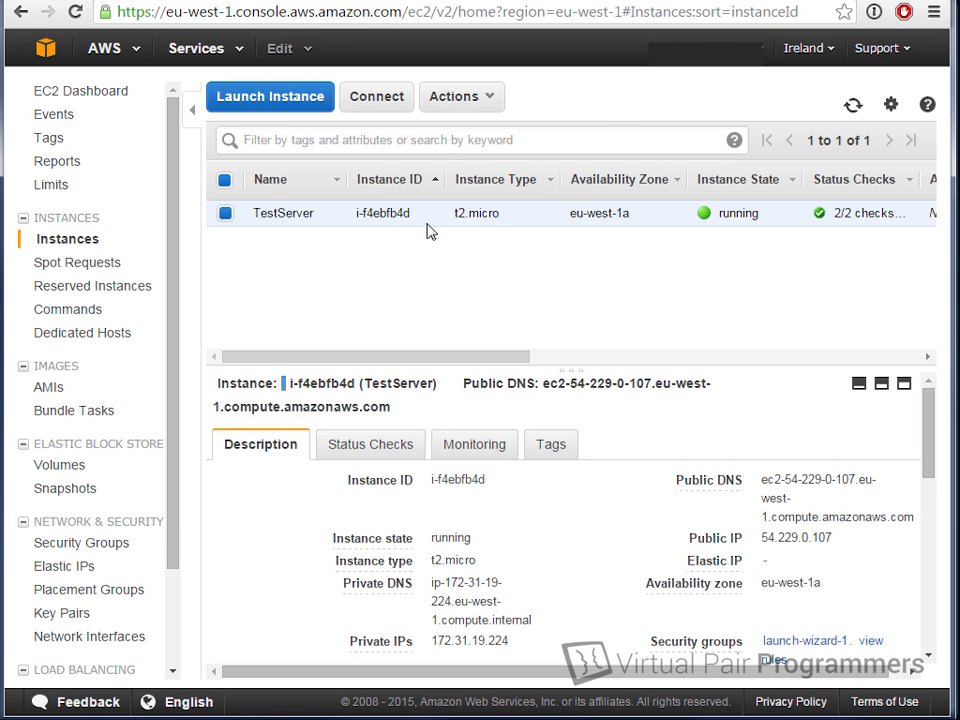
# Step: Go to RDS Instances from the console home and expand the bookstore-database details
pyautogui.click(57, 52)
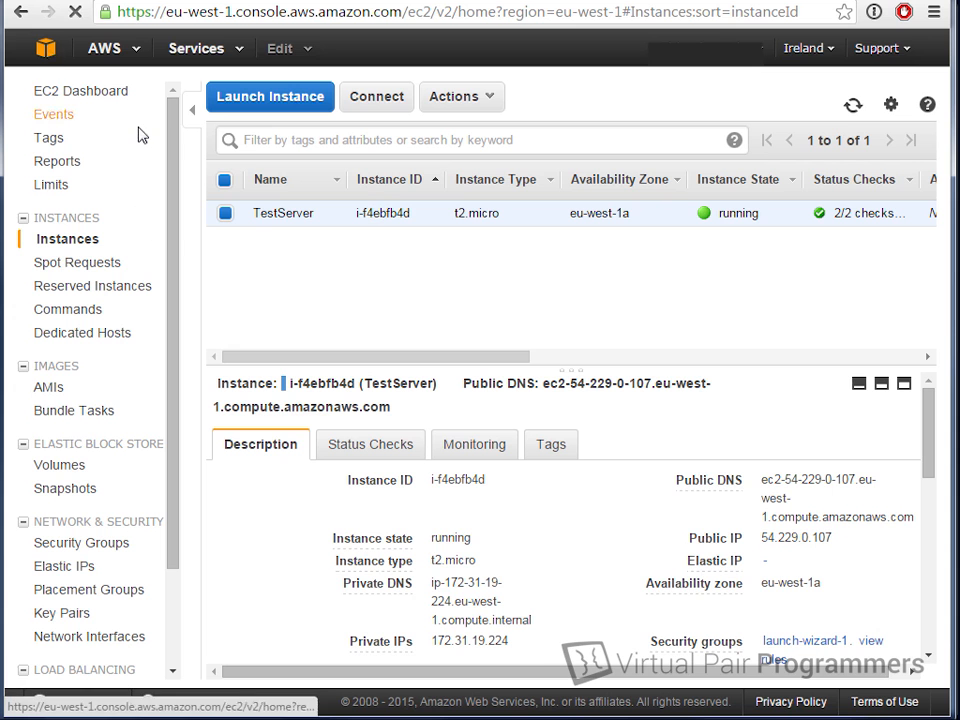
pyautogui.click(98, 576)
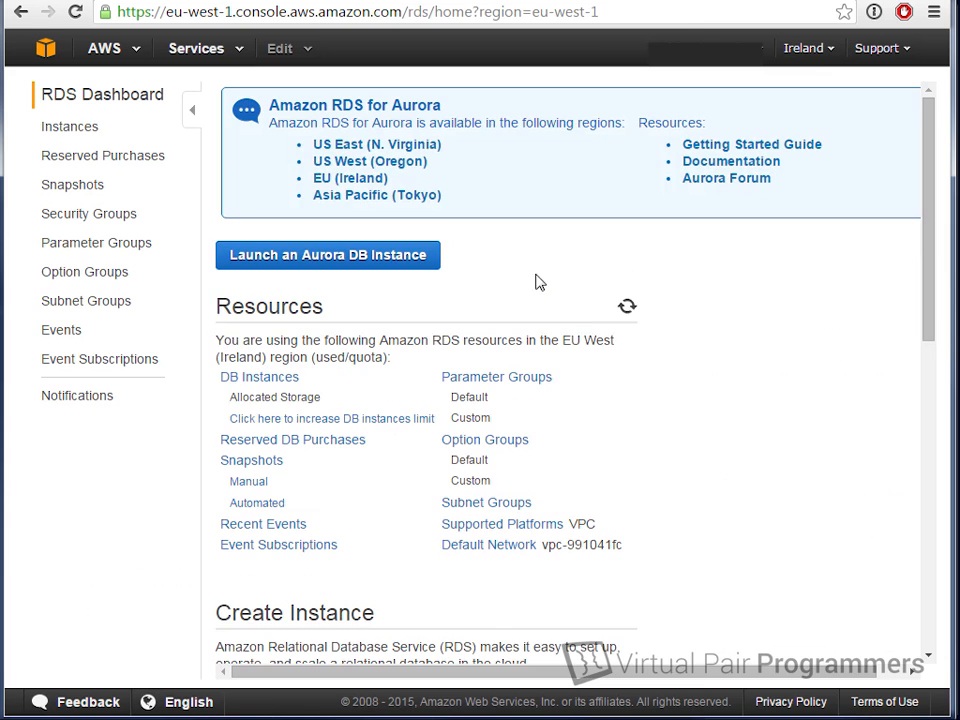
pyautogui.click(96, 134)
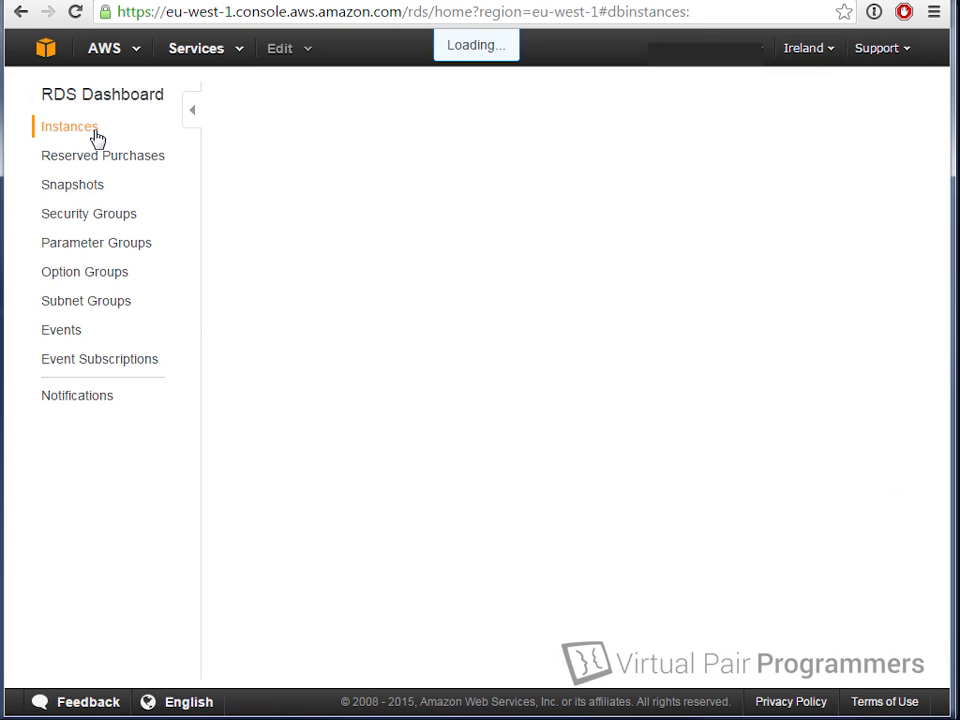
pyautogui.moveTo(291, 292); pyautogui.dragTo(252, 280)
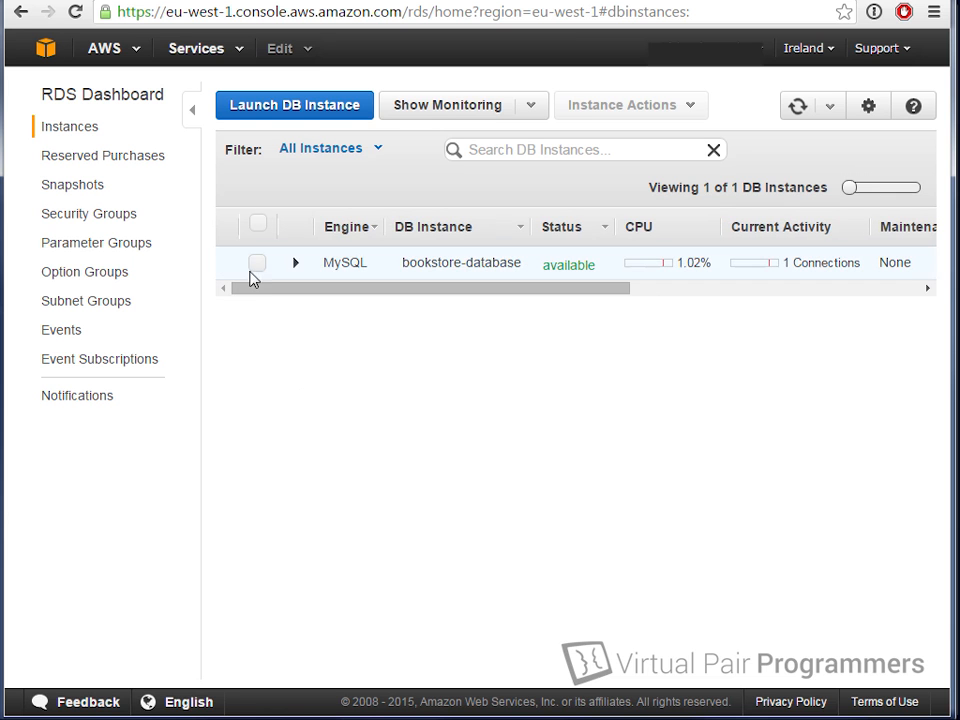
pyautogui.click(262, 276)
pyautogui.click(255, 270)
pyautogui.click(452, 258)
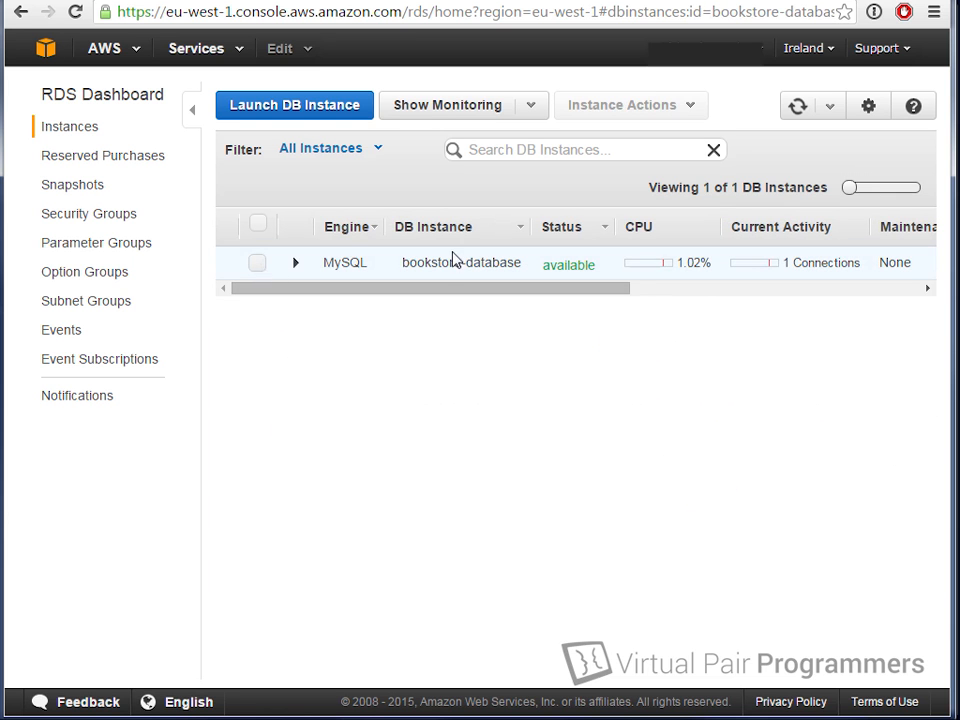
pyautogui.click(690, 107)
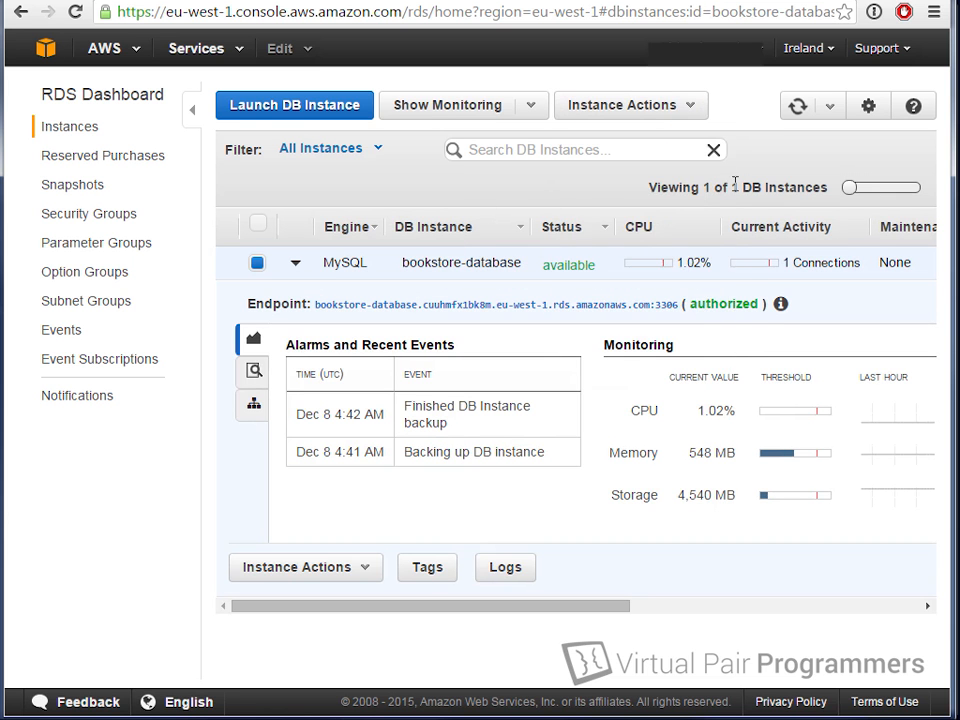
# Step: Review bookstore-database's Instance Actions (Take Snapshot, Modify, Reboot, Delete) without choosing one
pyautogui.click(688, 109)
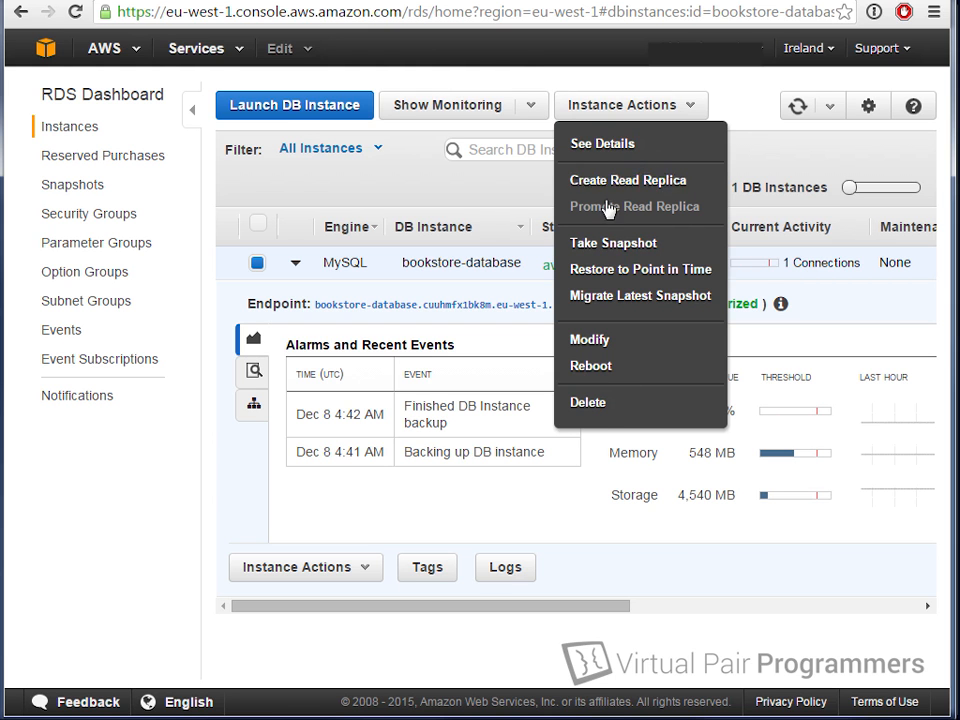
pyautogui.click(590, 405)
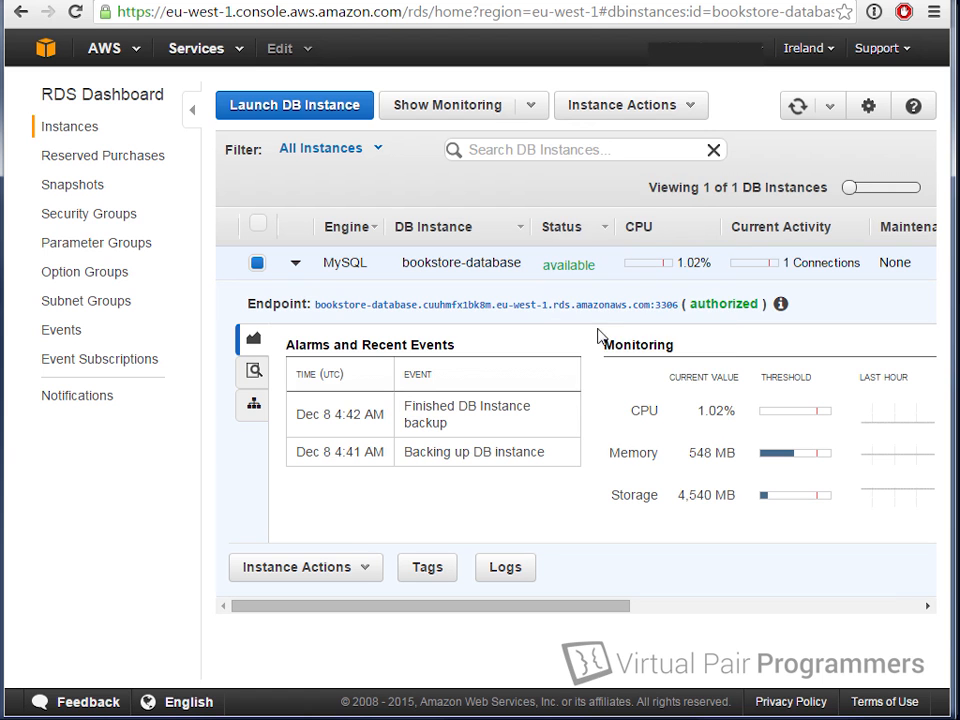
pyautogui.click(680, 104)
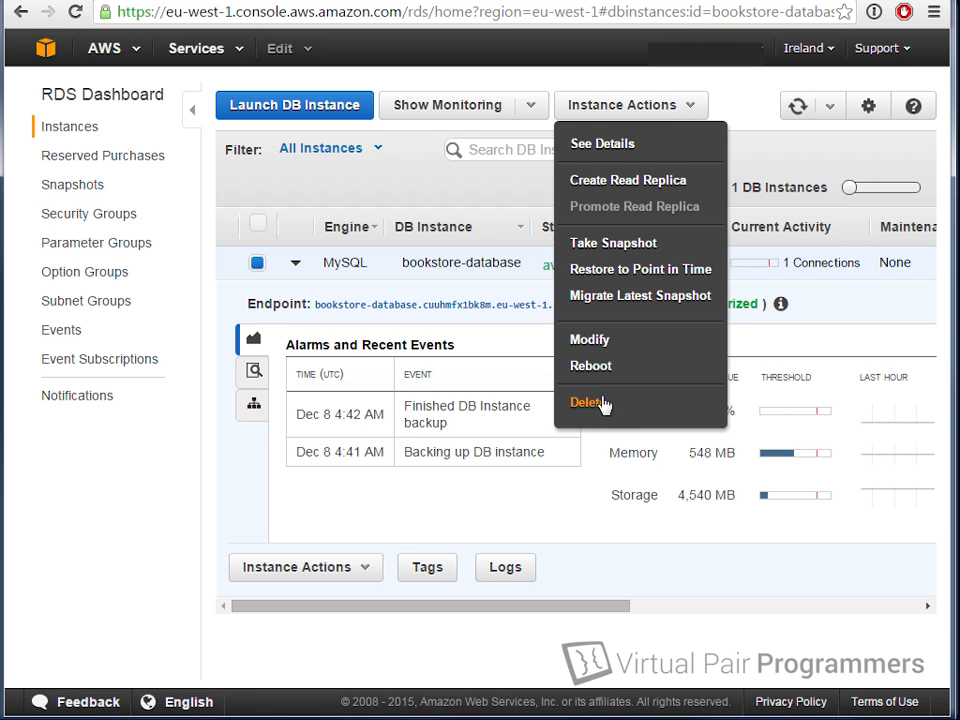
pyautogui.click(634, 106)
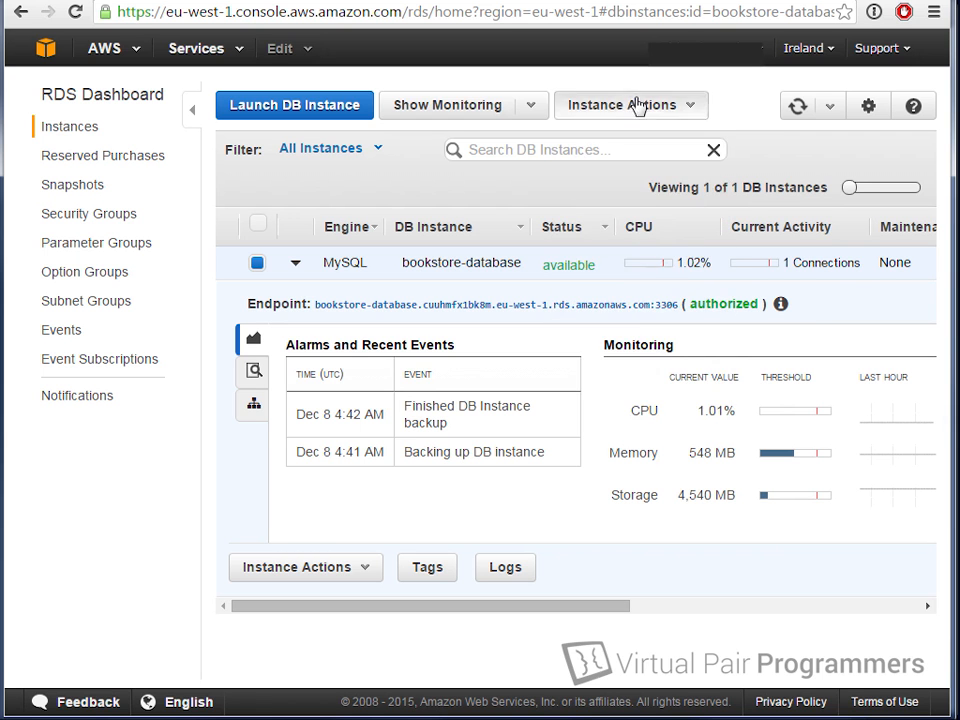
pyautogui.click(637, 106)
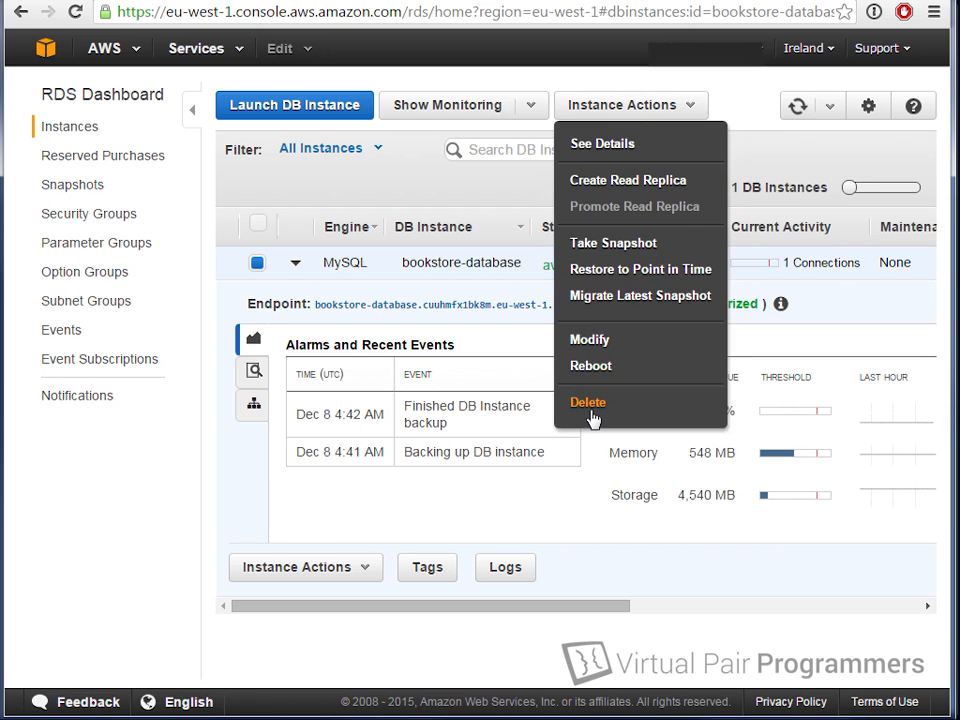
pyautogui.click(561, 520)
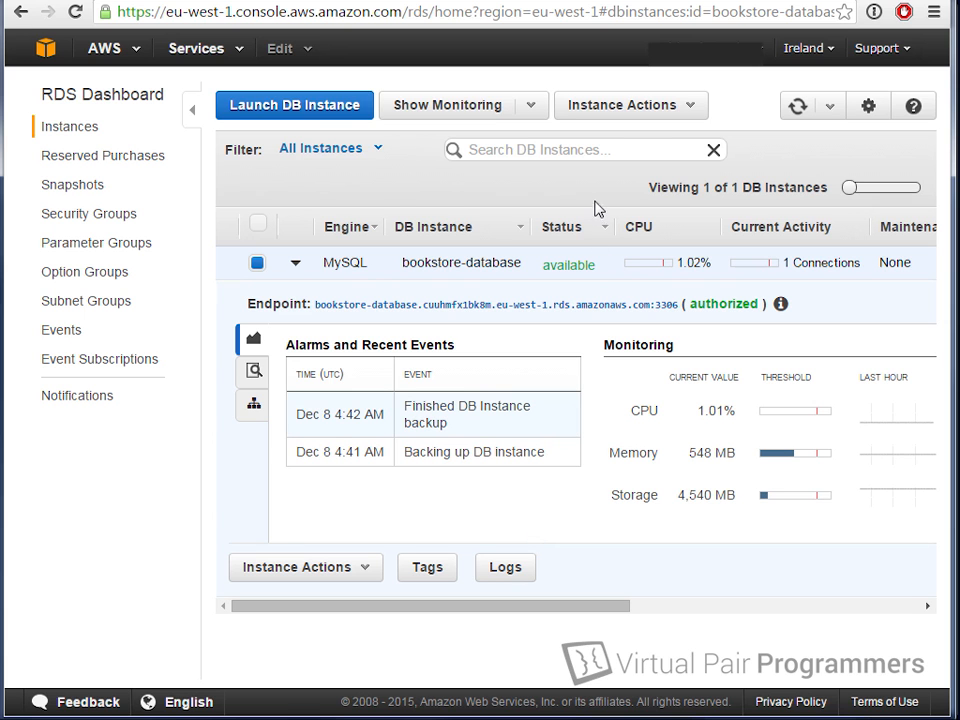
pyautogui.click(645, 110)
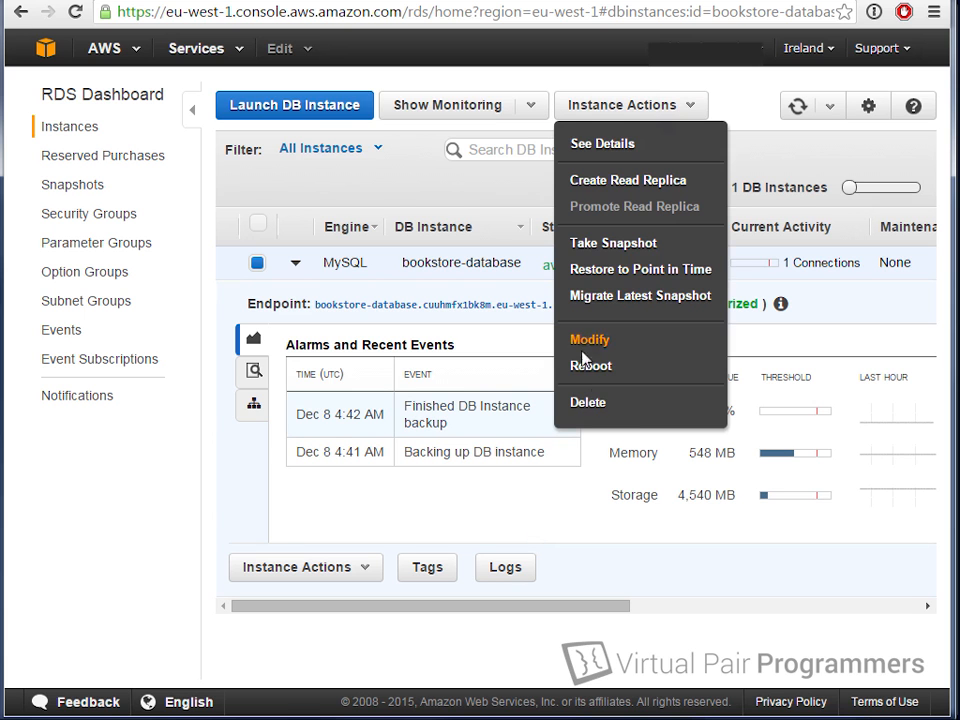